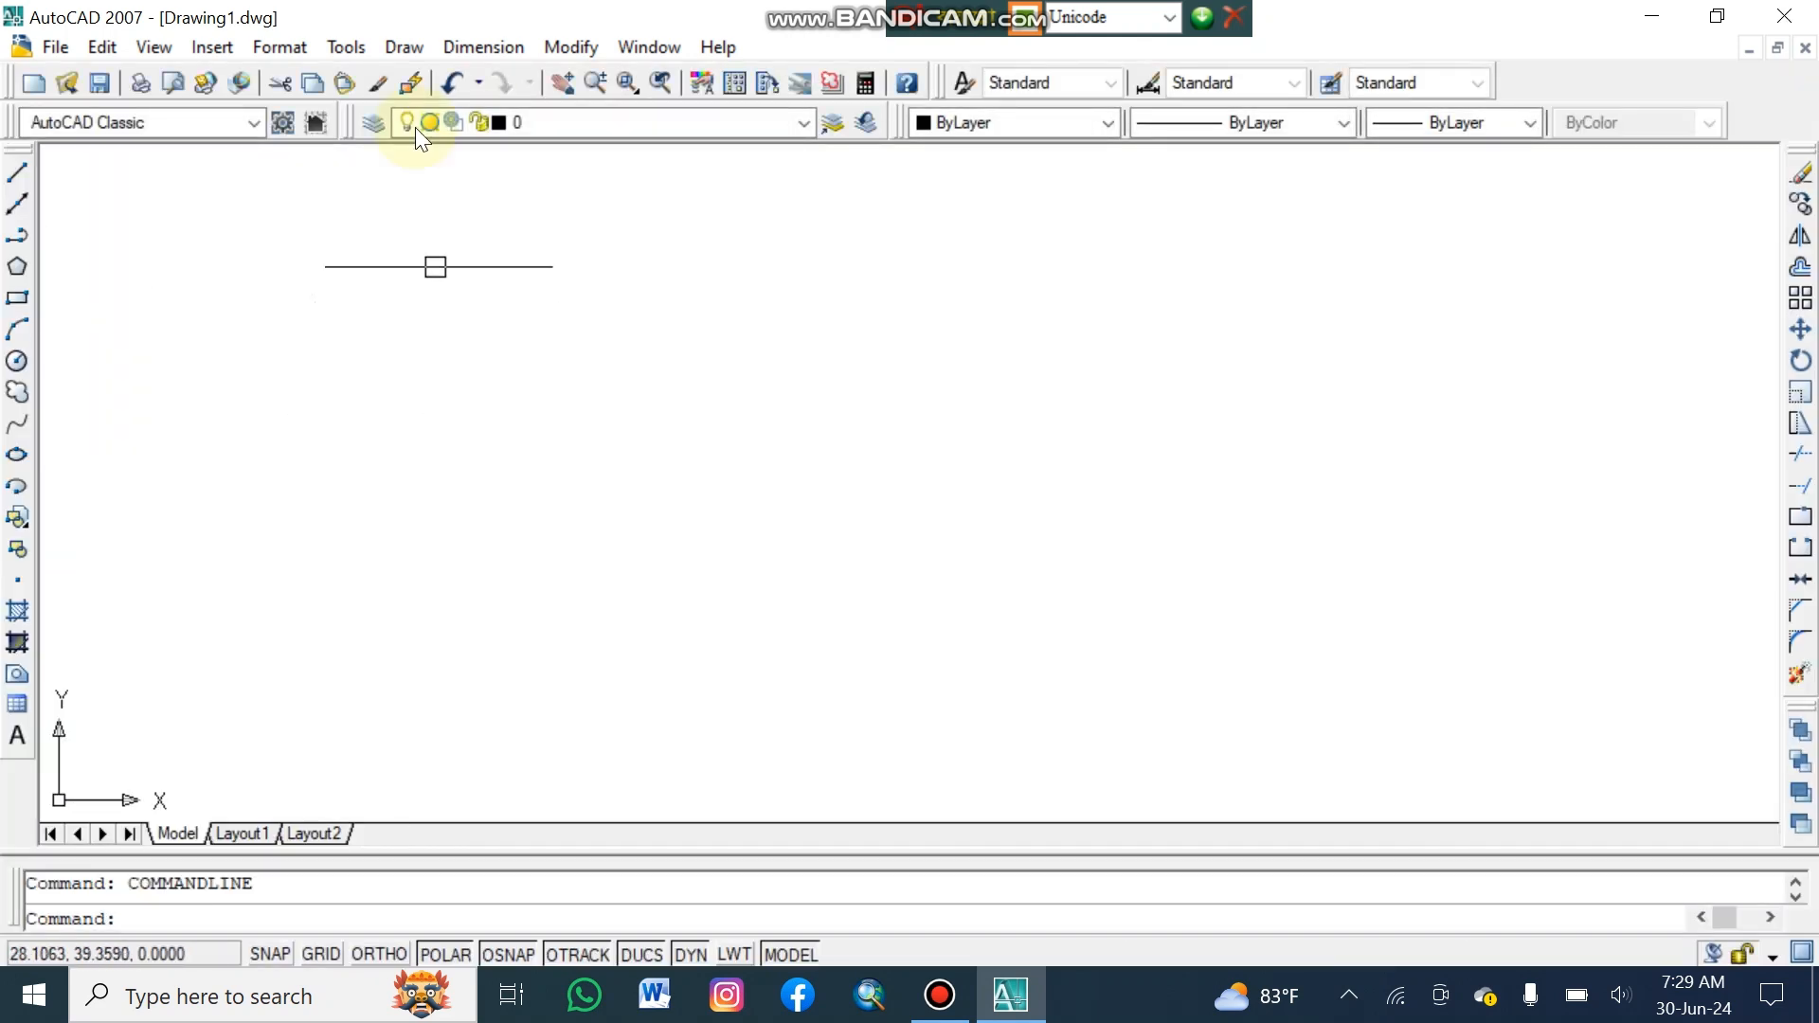
# Set the drawing's length units to Architectural with a precision of 0'-0".
pyautogui.click(261, 50)
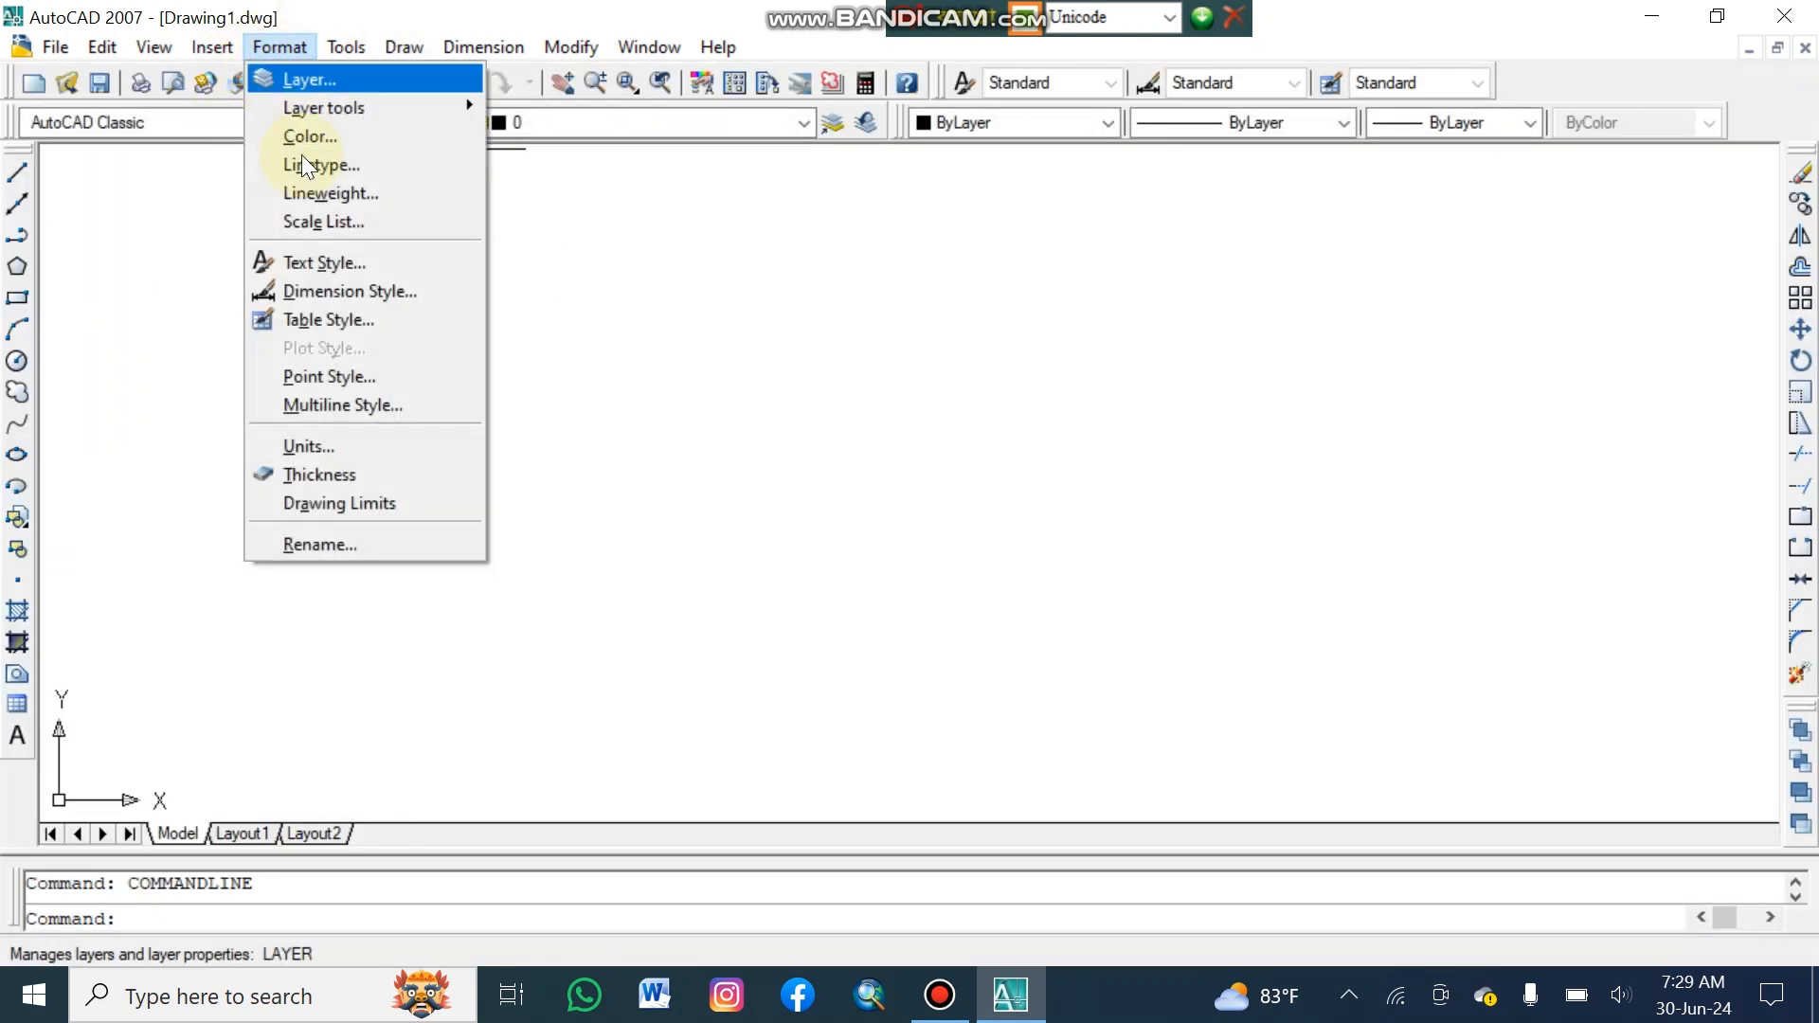
pyautogui.click(337, 446)
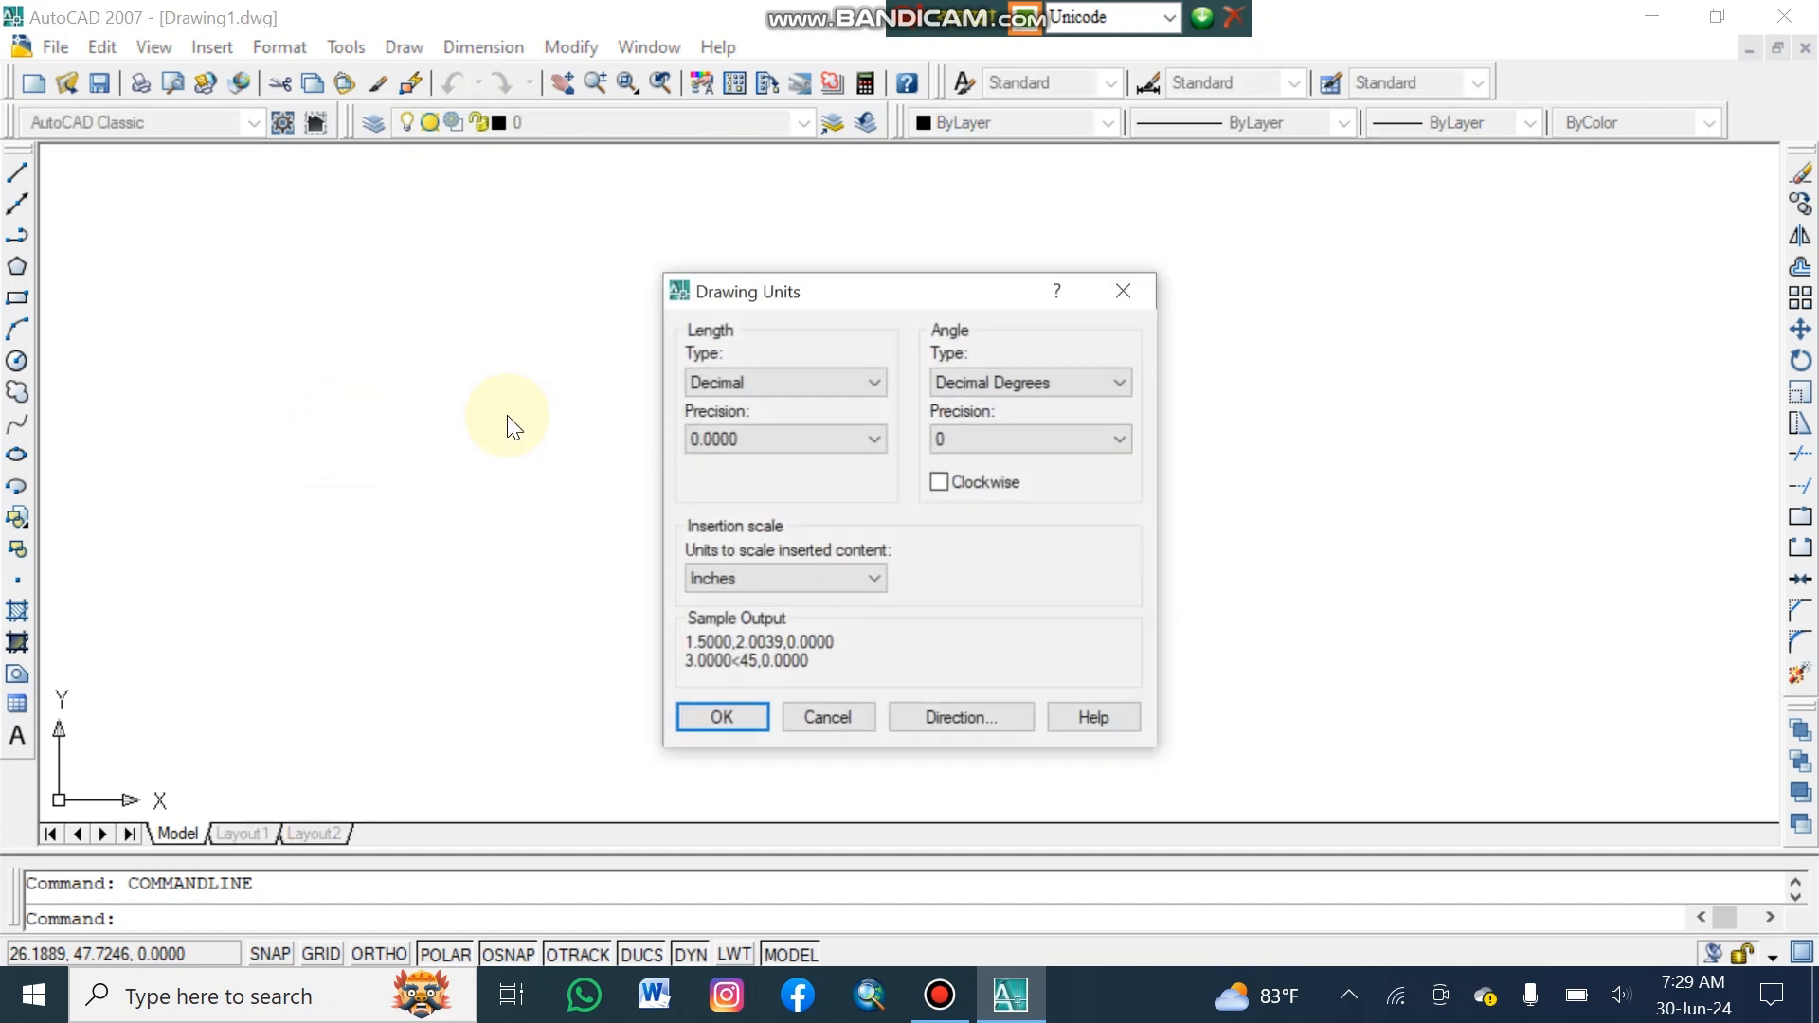
pyautogui.click(854, 384)
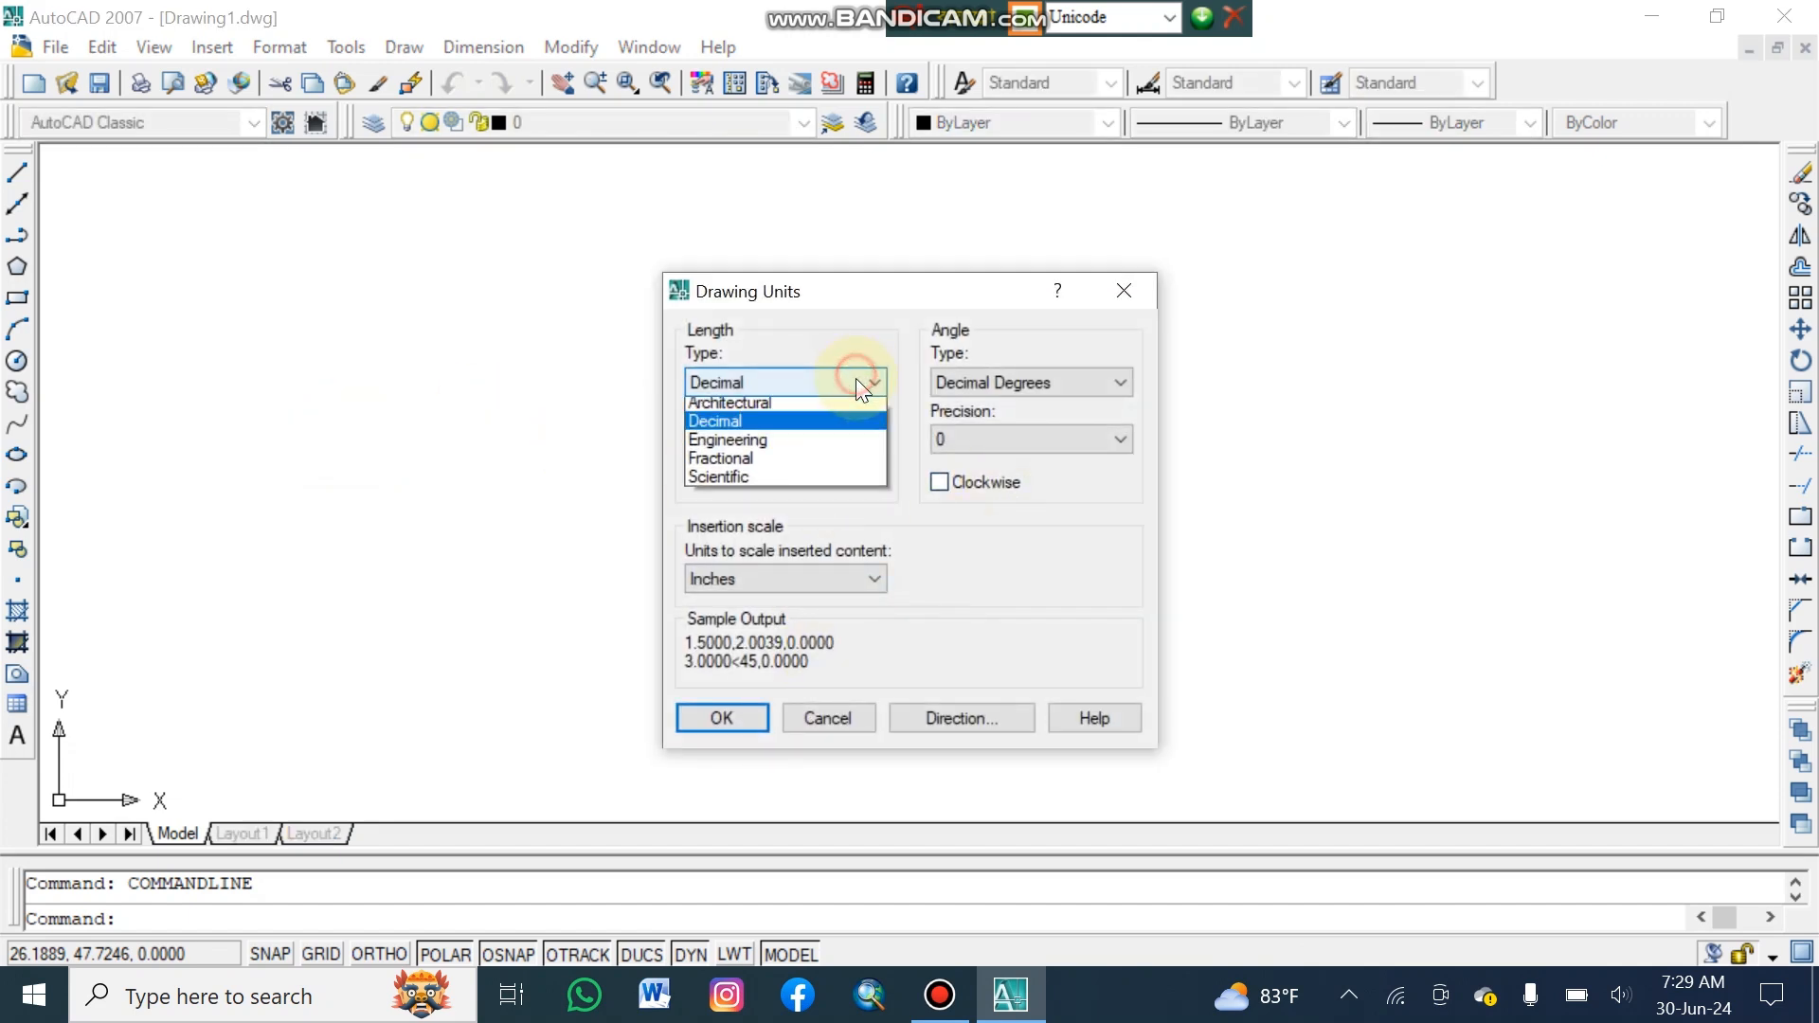
pyautogui.click(796, 409)
pyautogui.click(778, 438)
pyautogui.click(720, 464)
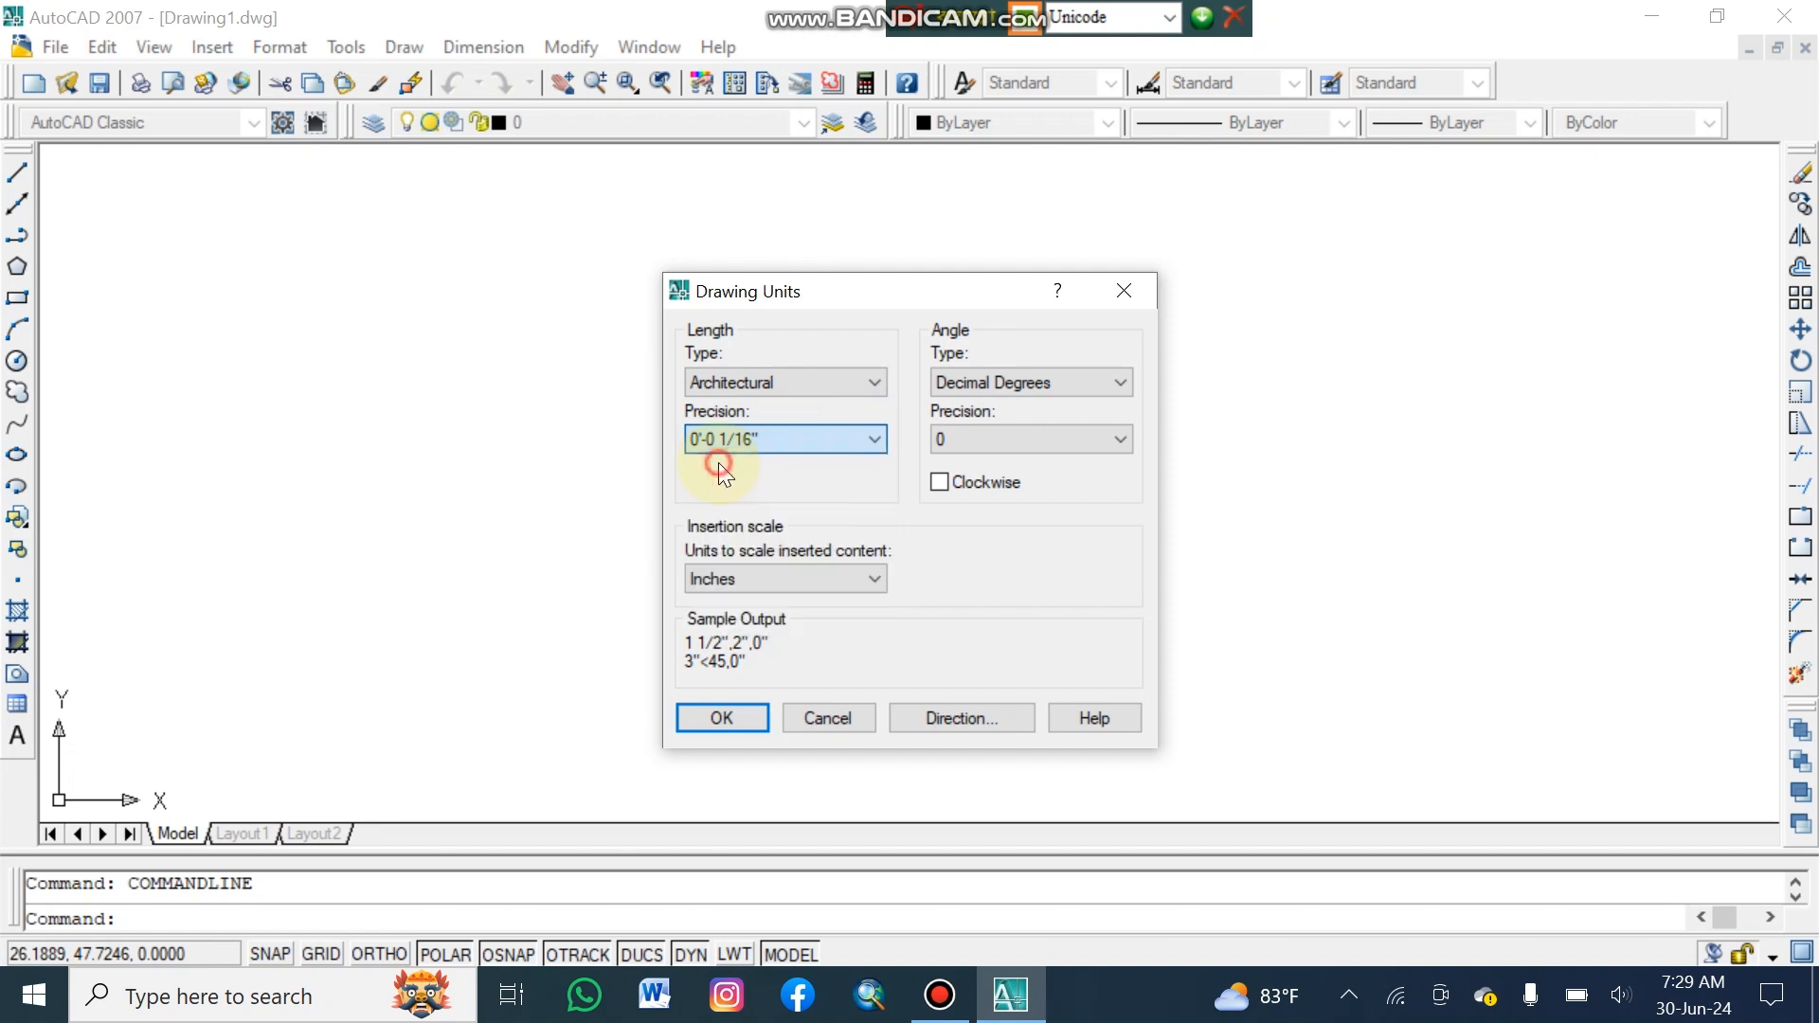
pyautogui.click(725, 717)
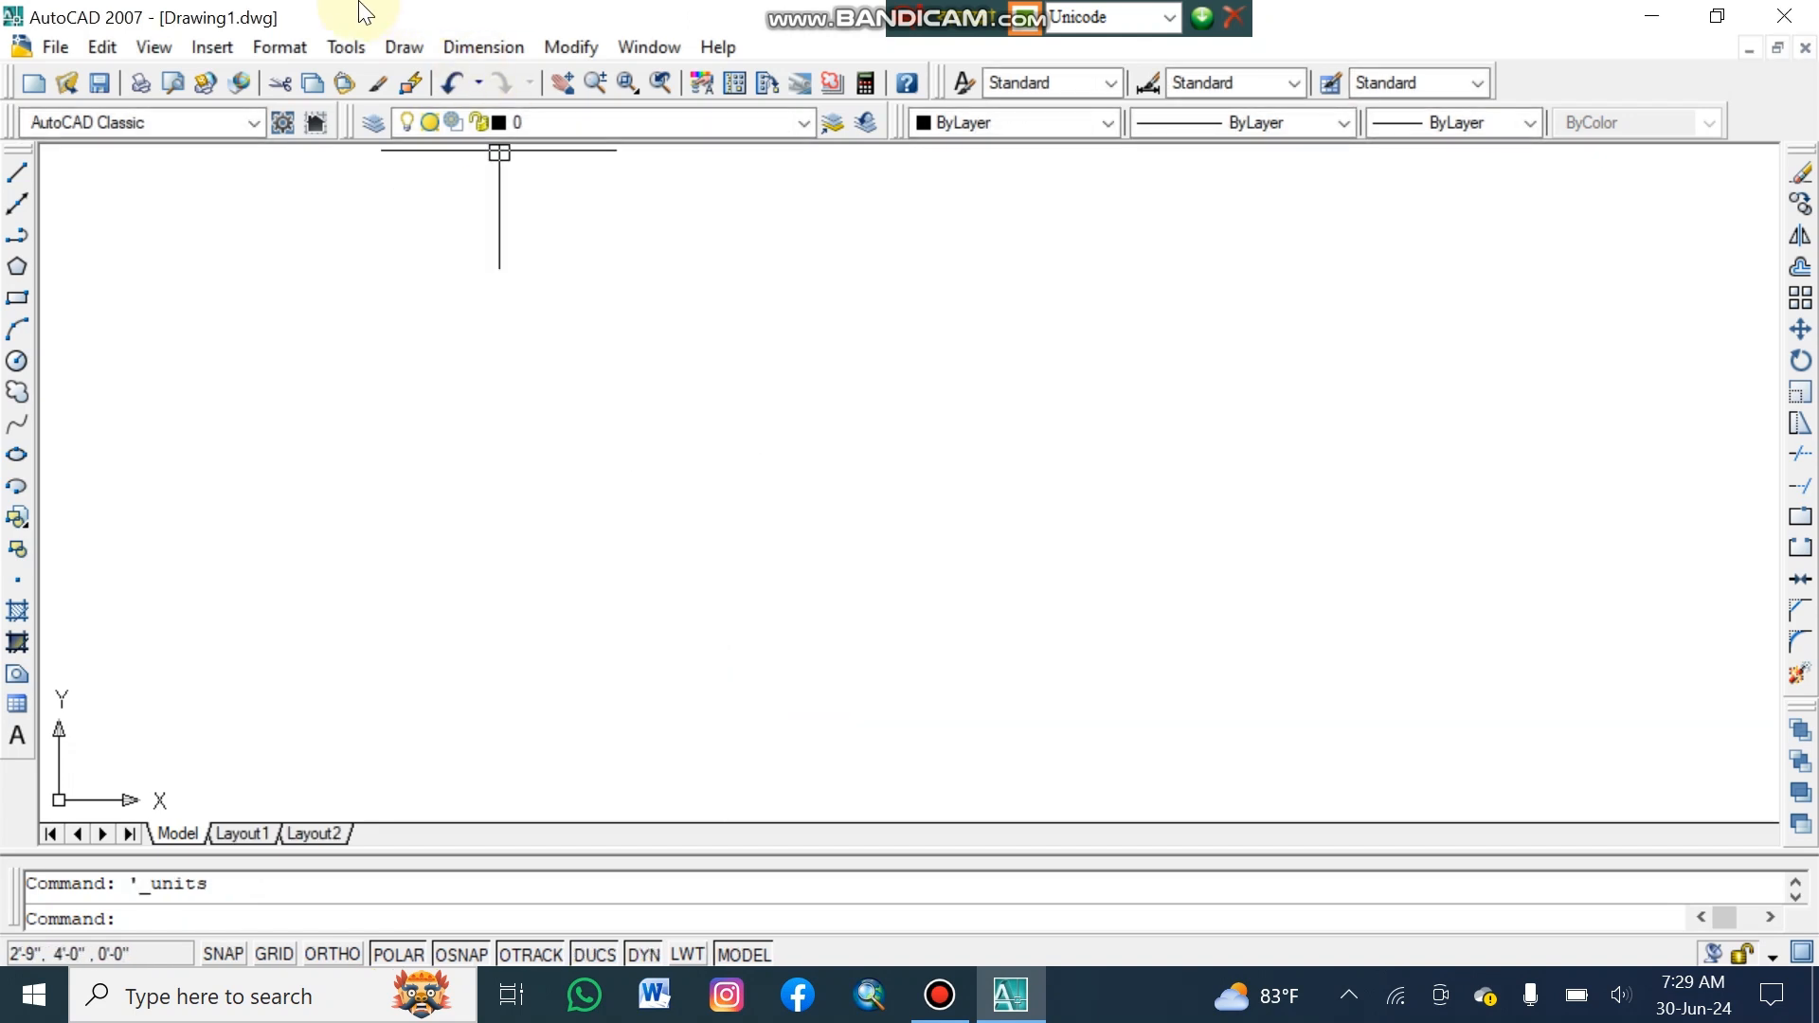
# Modify the Standard dimension style to use Architectural primary units with a precision of 0'-0".
pyautogui.click(280, 46)
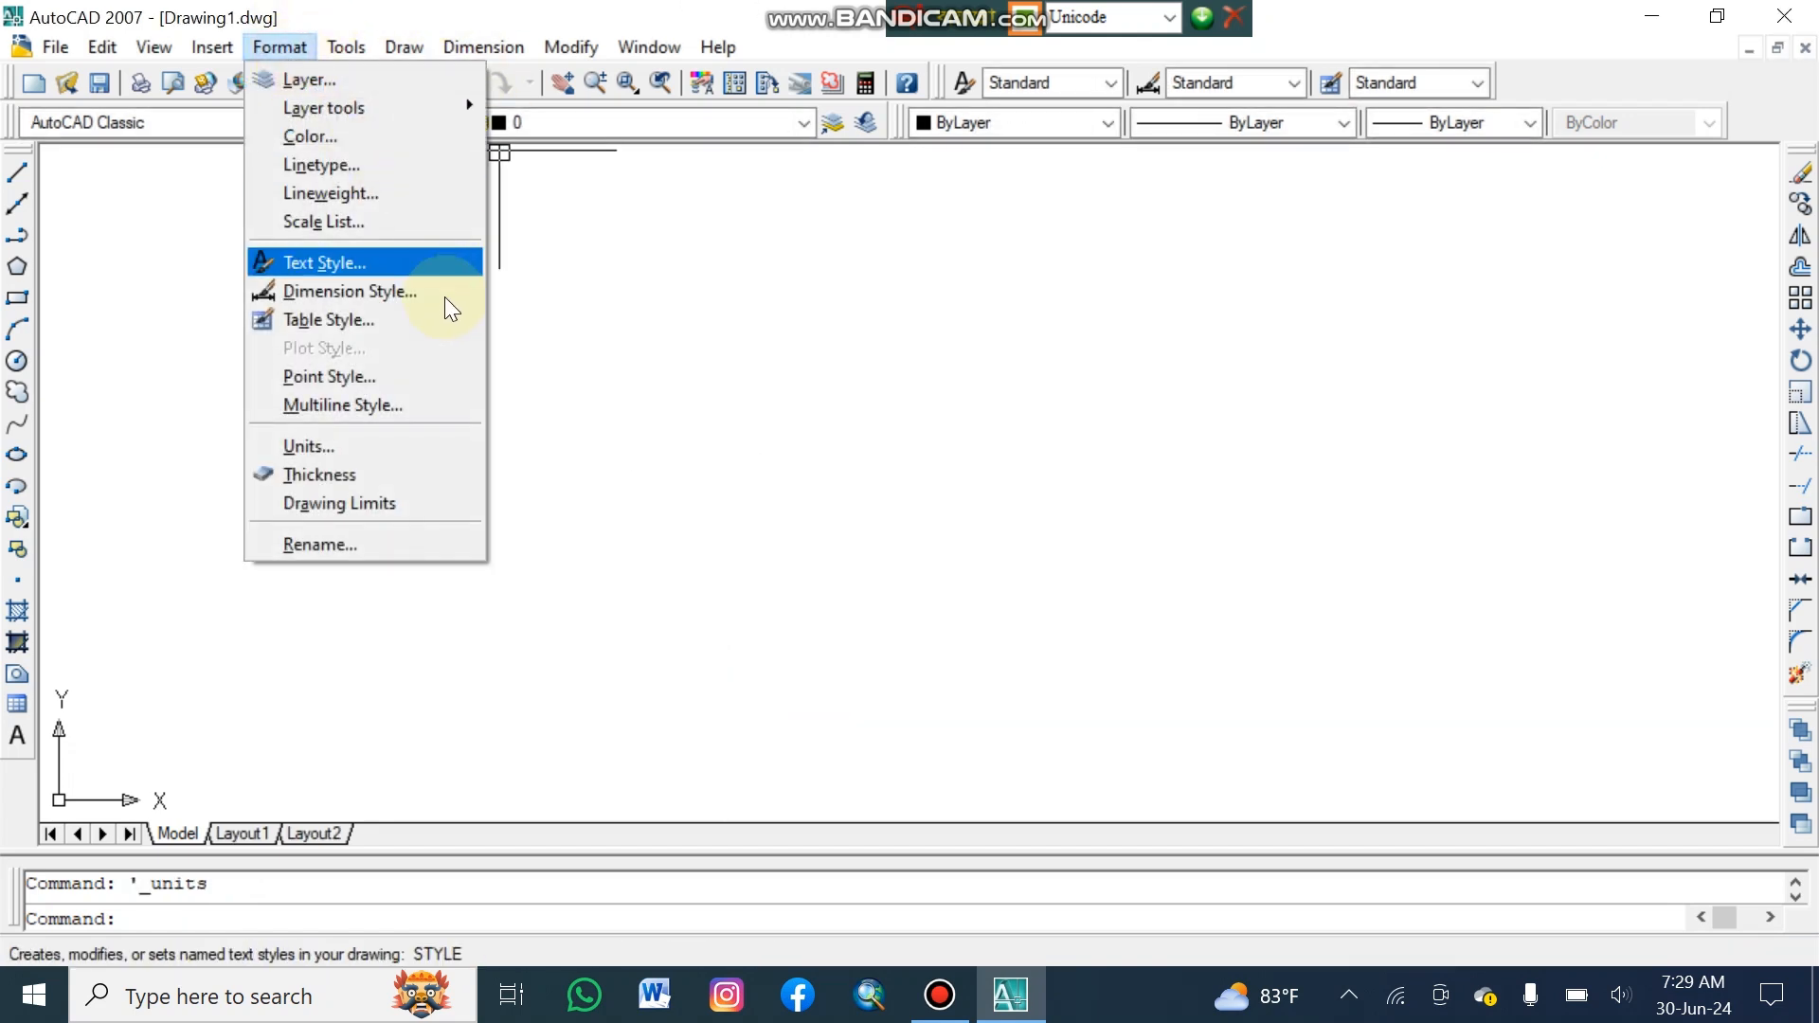
pyautogui.click(377, 290)
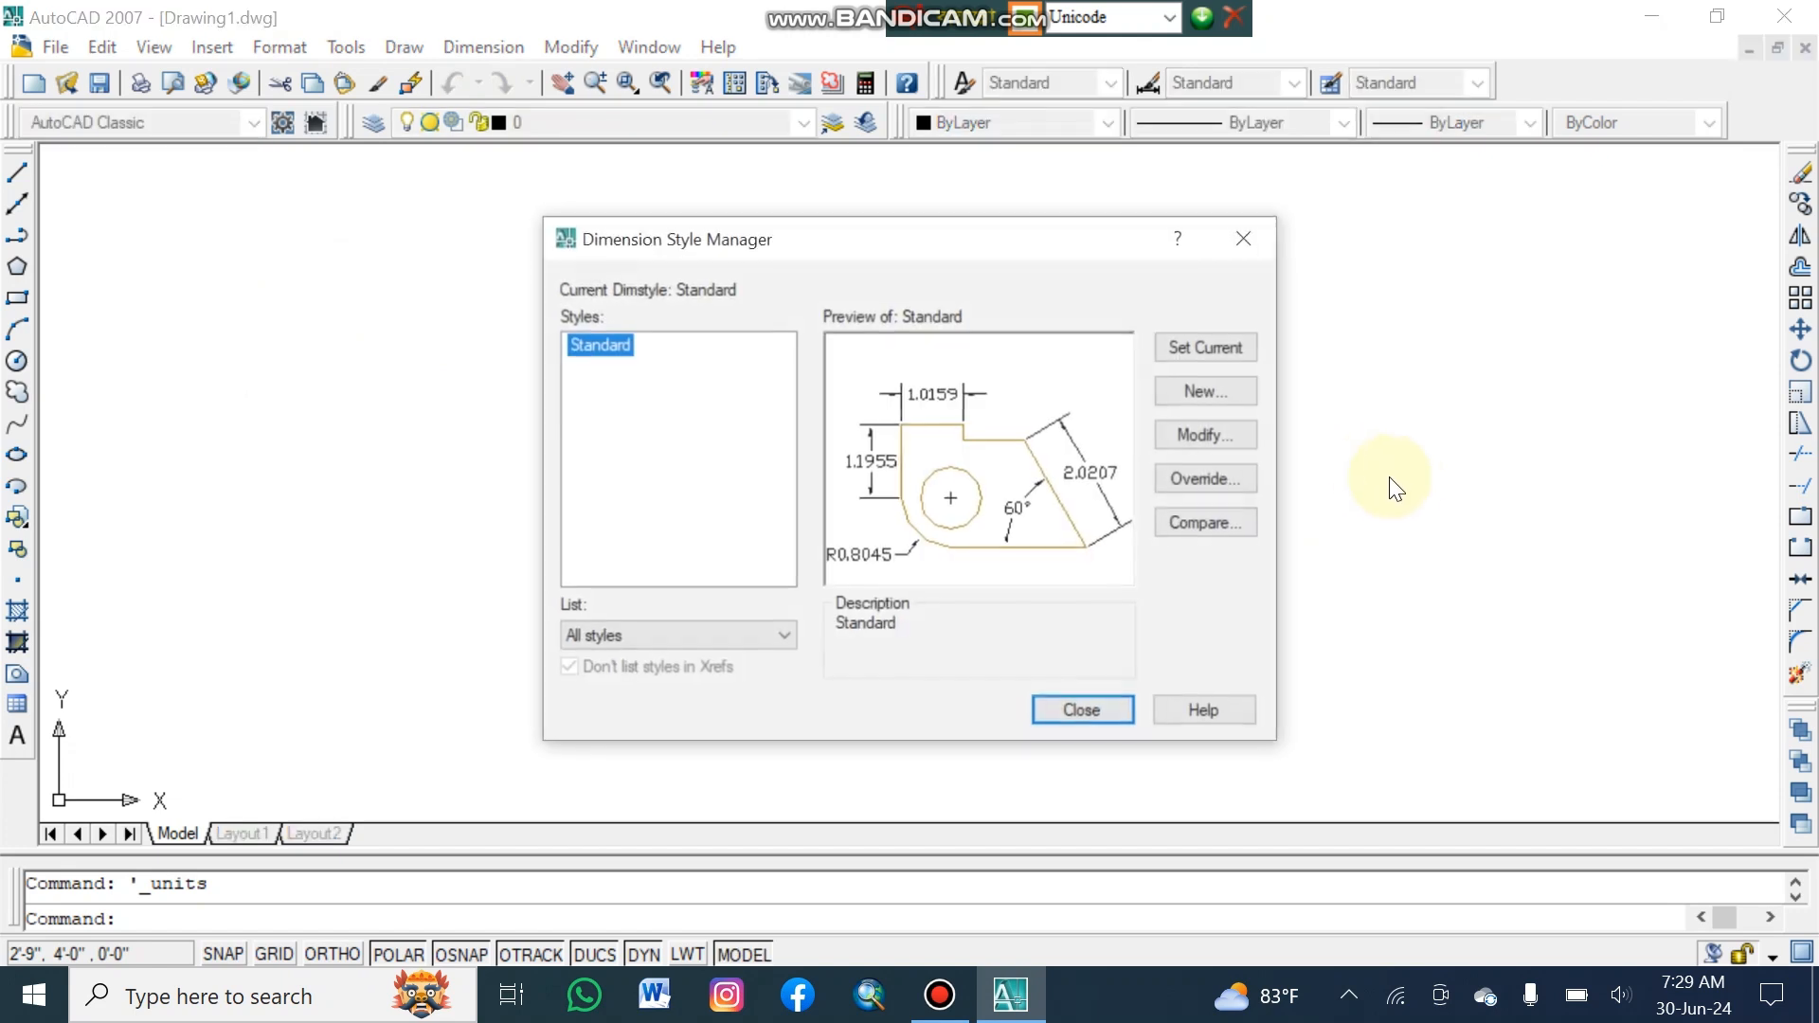
pyautogui.click(1206, 432)
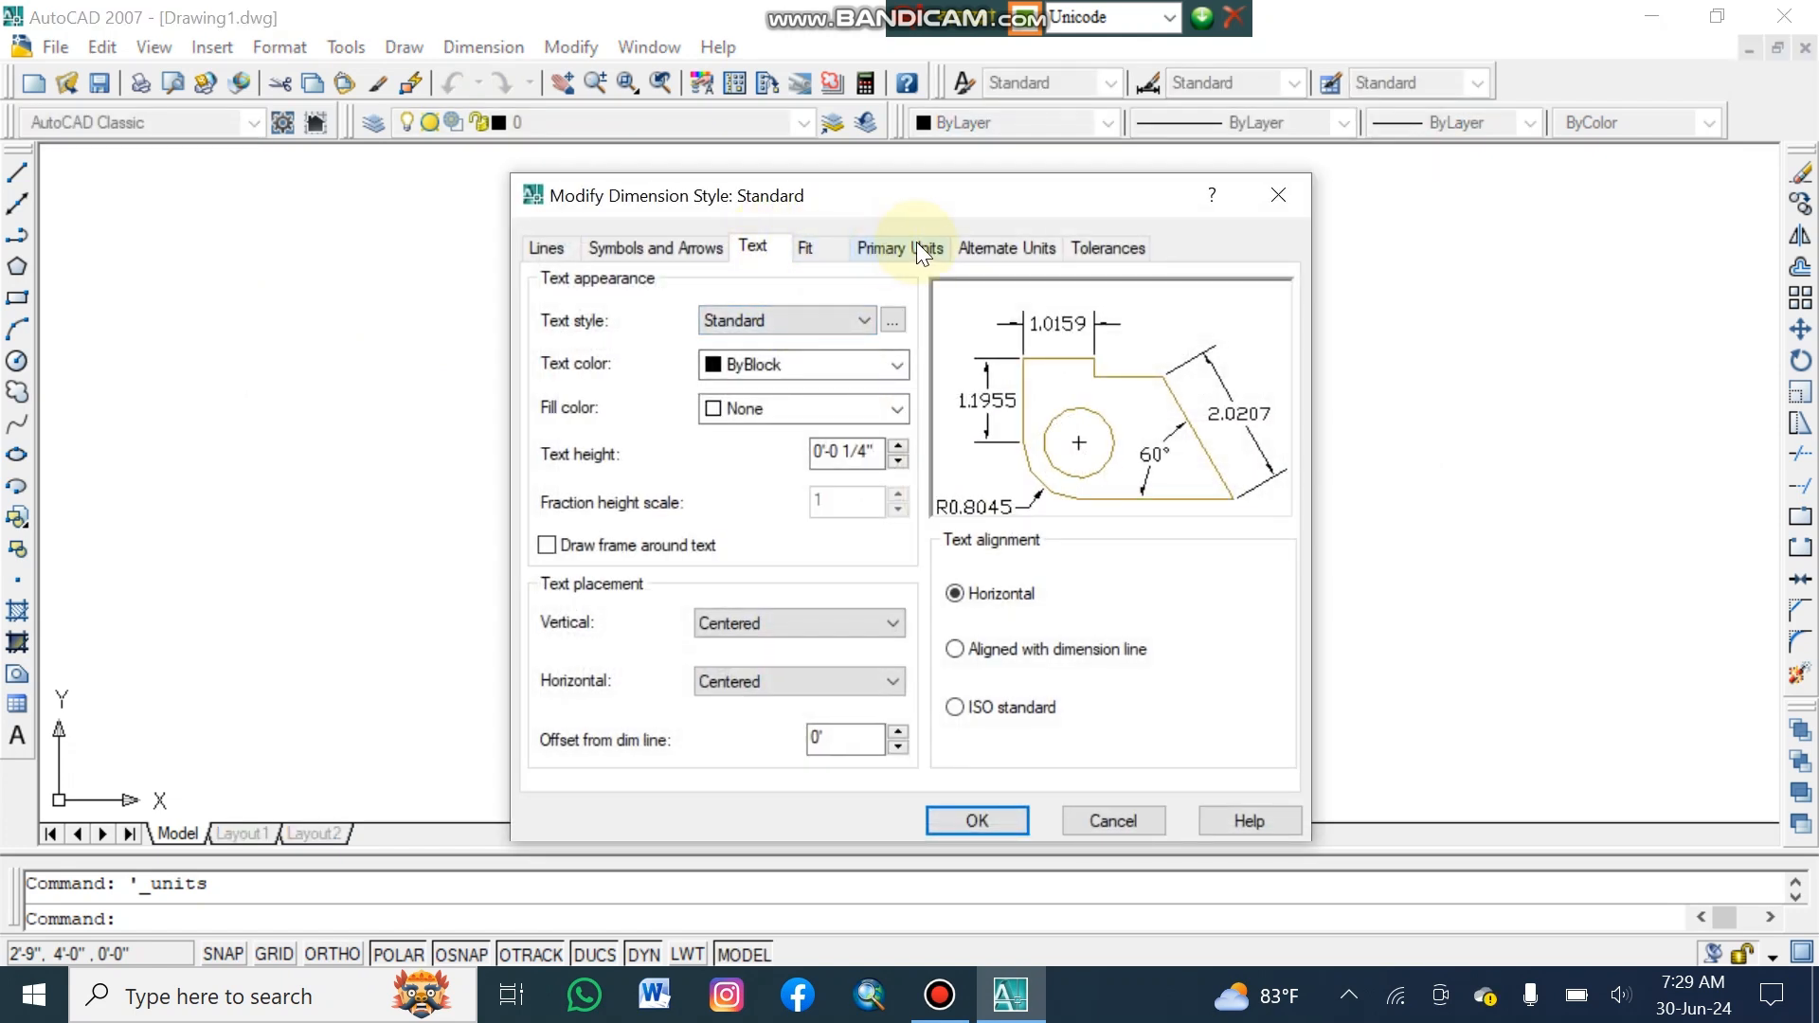
pyautogui.click(909, 245)
pyautogui.click(802, 311)
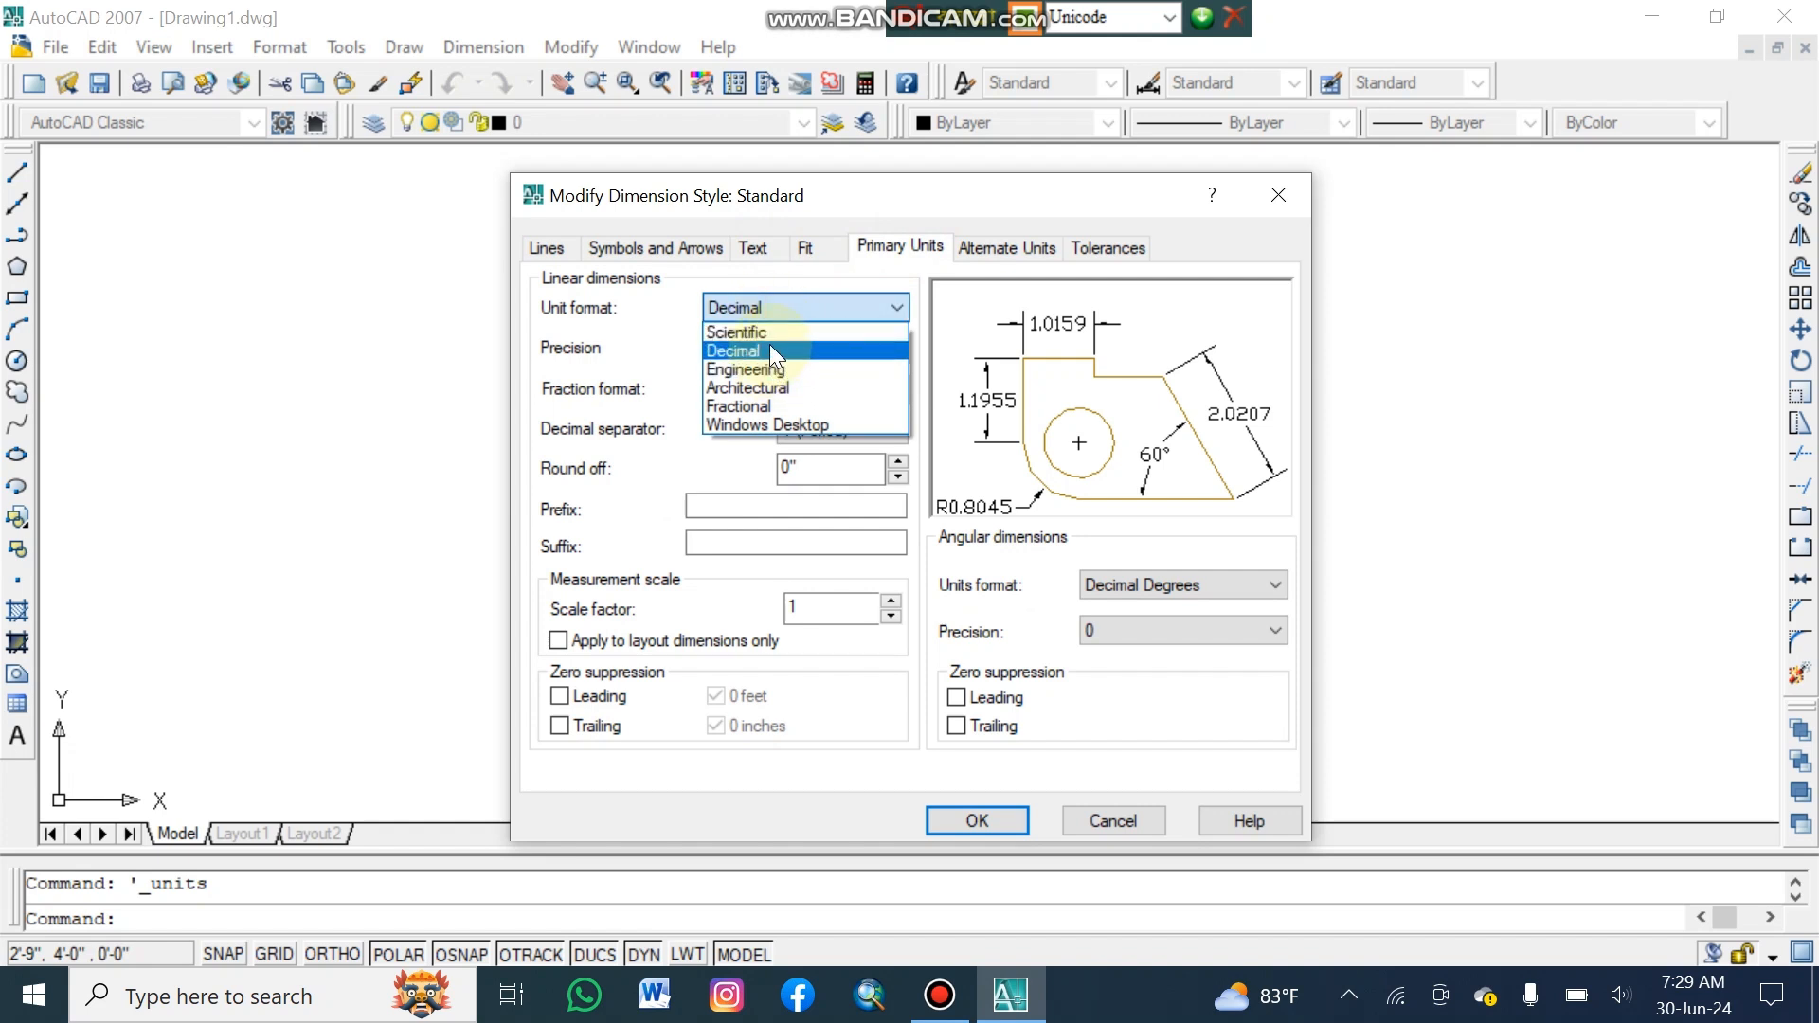
pyautogui.click(781, 386)
pyautogui.click(790, 345)
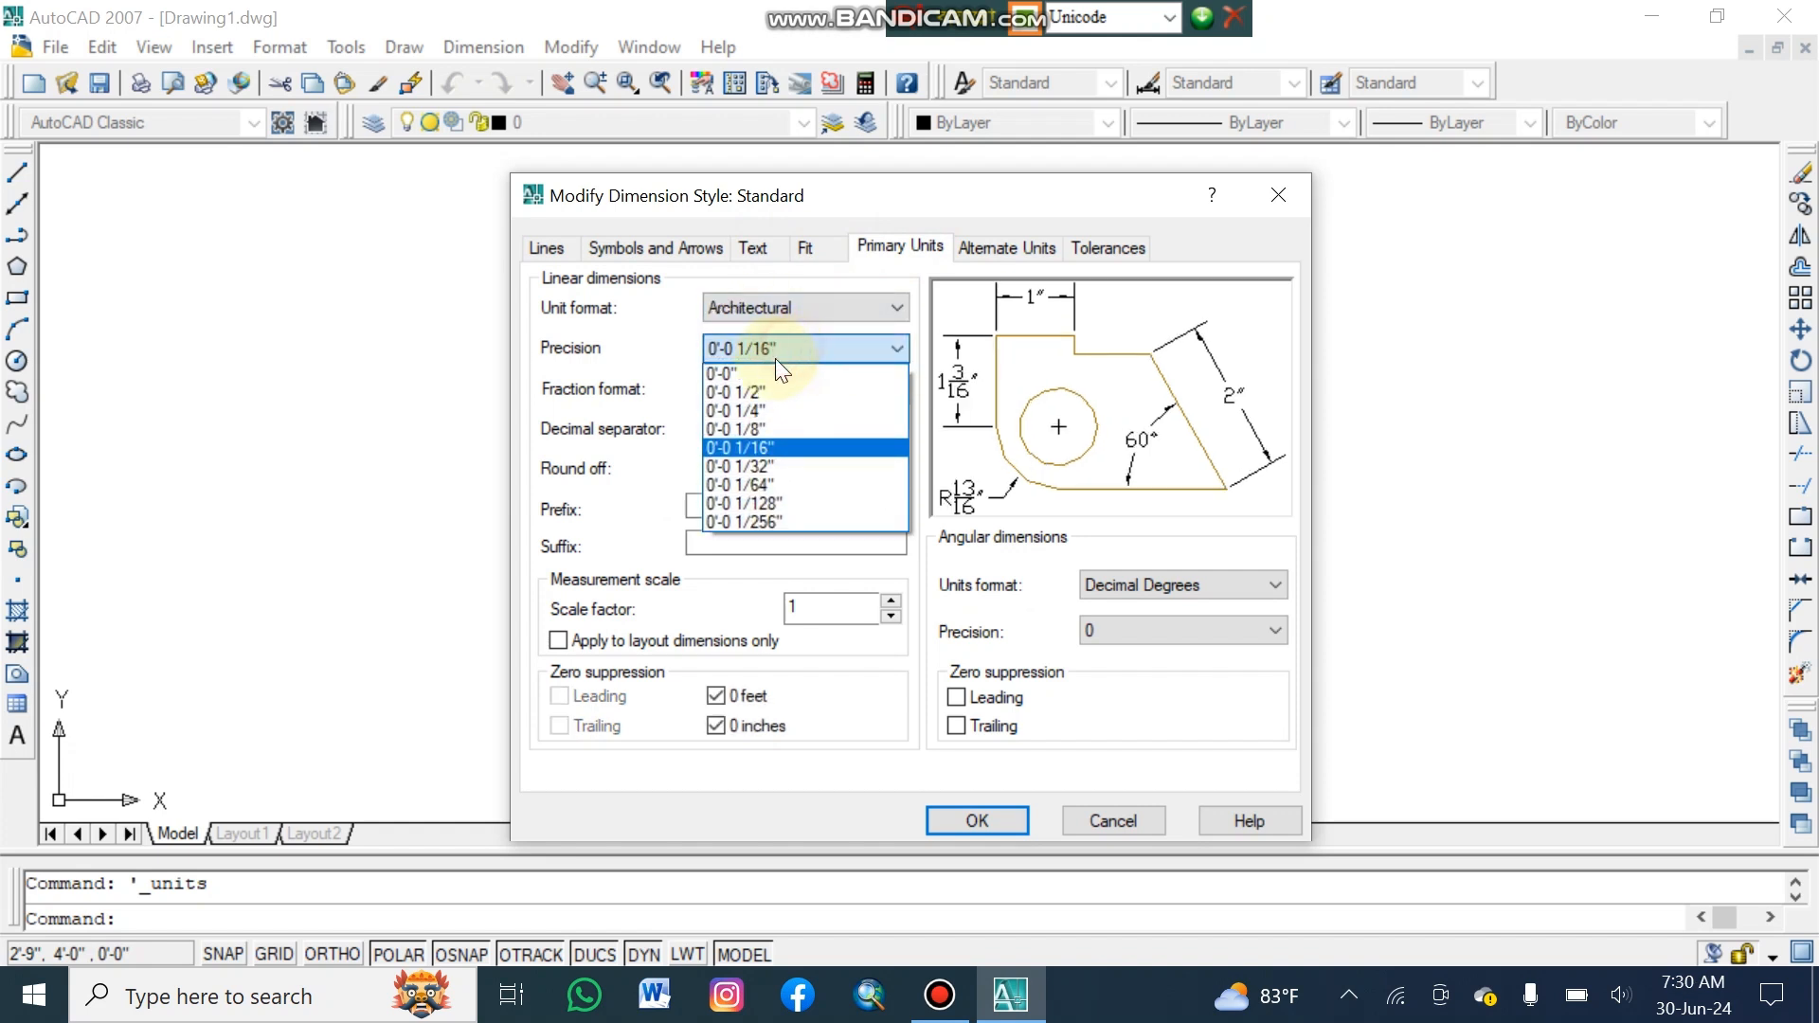
pyautogui.click(741, 369)
# Set the height of the dimension style's Standard text style to 5'-0", switching the keyboard input language to English.
pyautogui.click(755, 248)
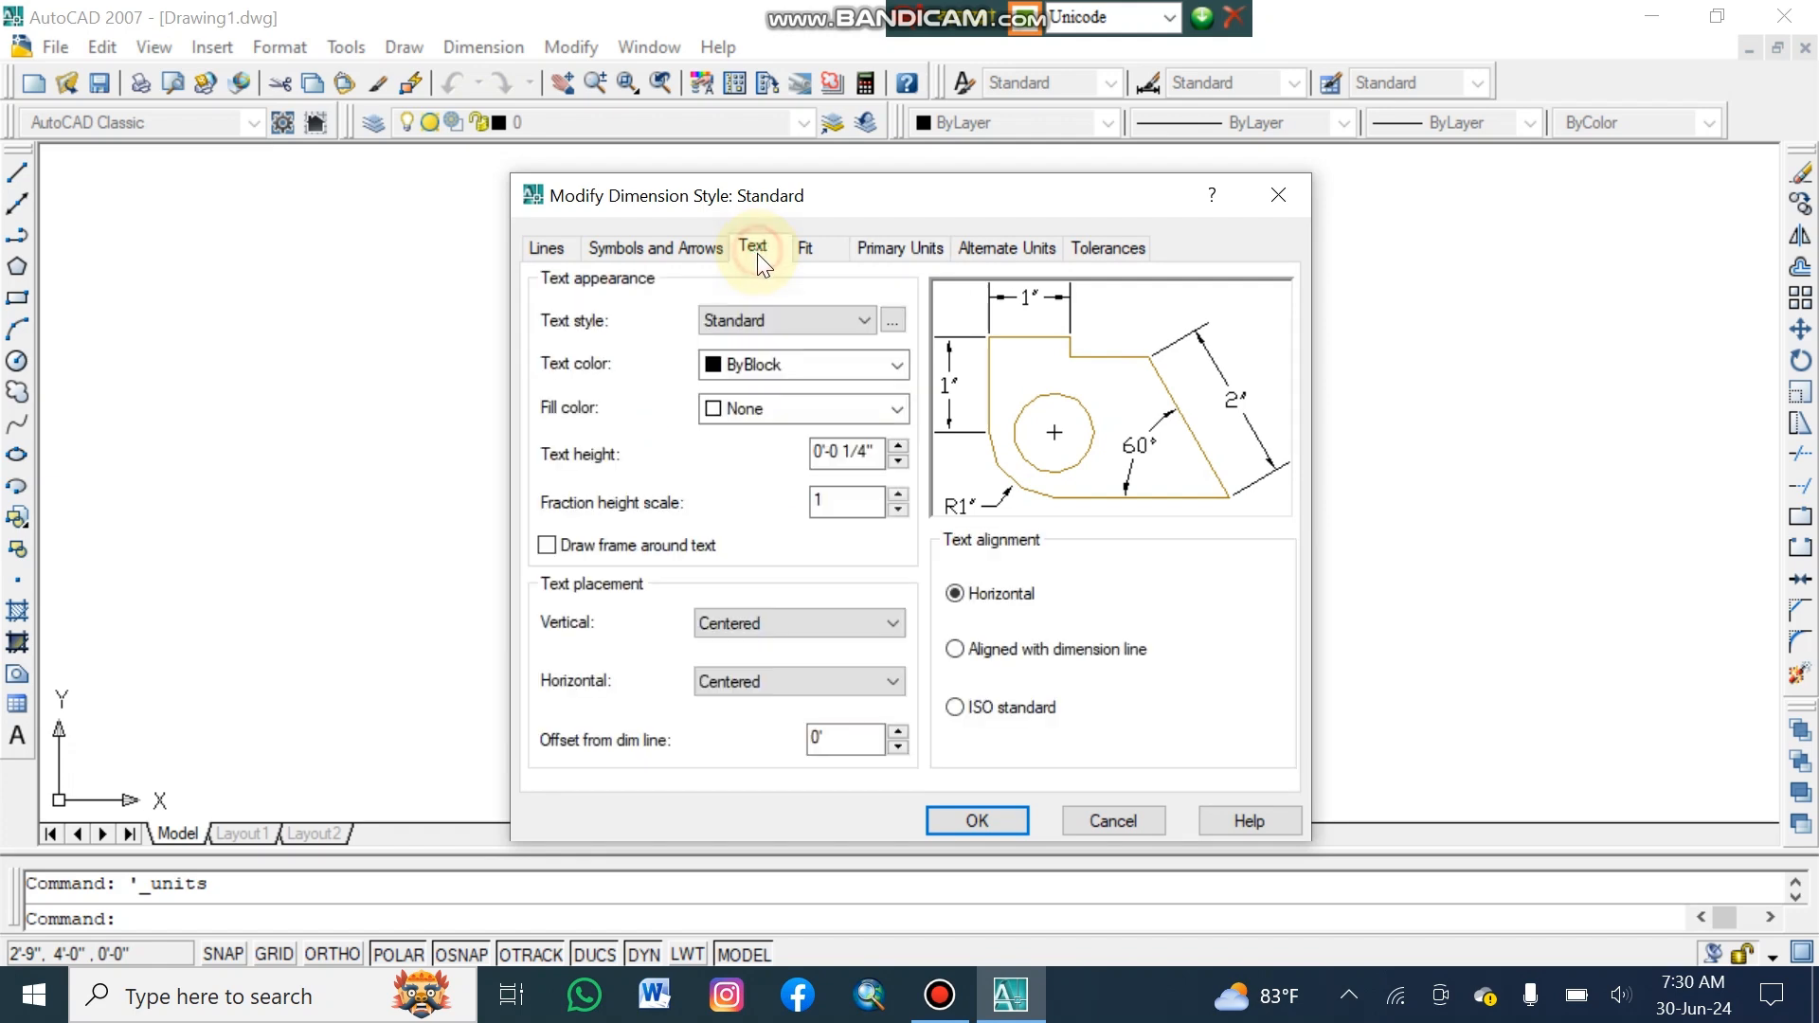
pyautogui.click(892, 320)
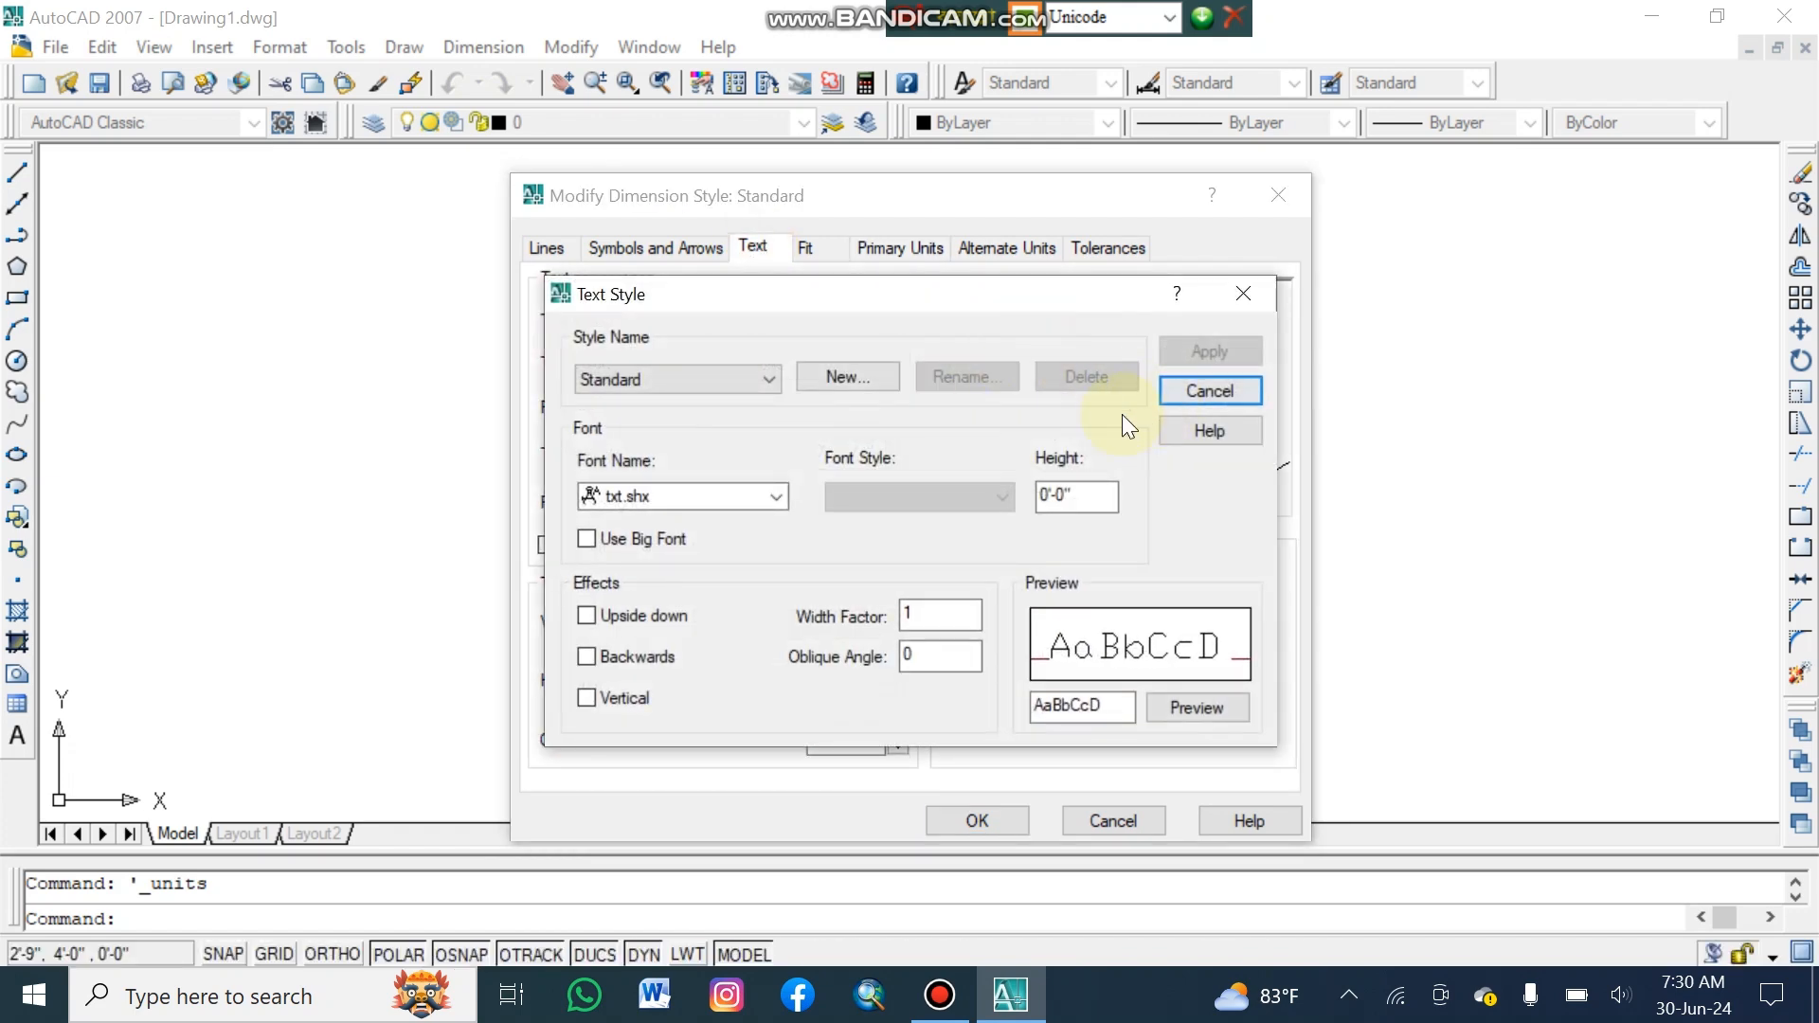
pyautogui.doubleClick(1075, 495)
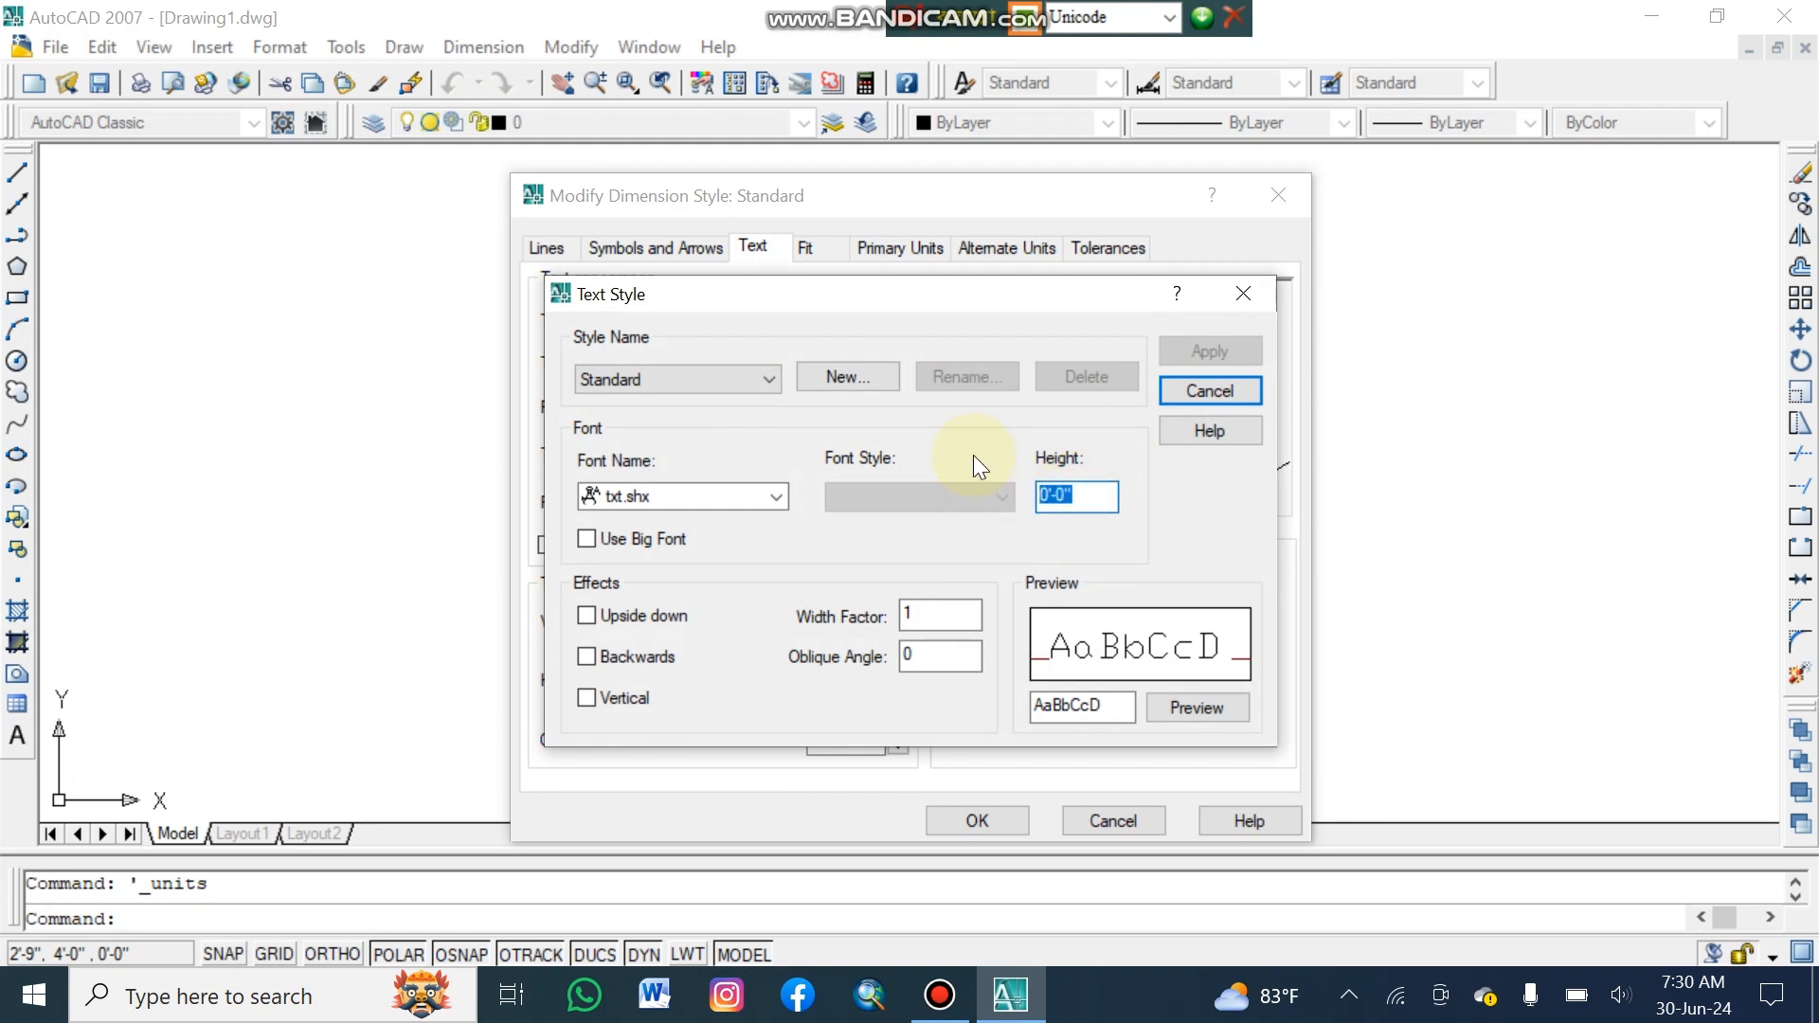
pyautogui.write('6')
pyautogui.click(1030, 29)
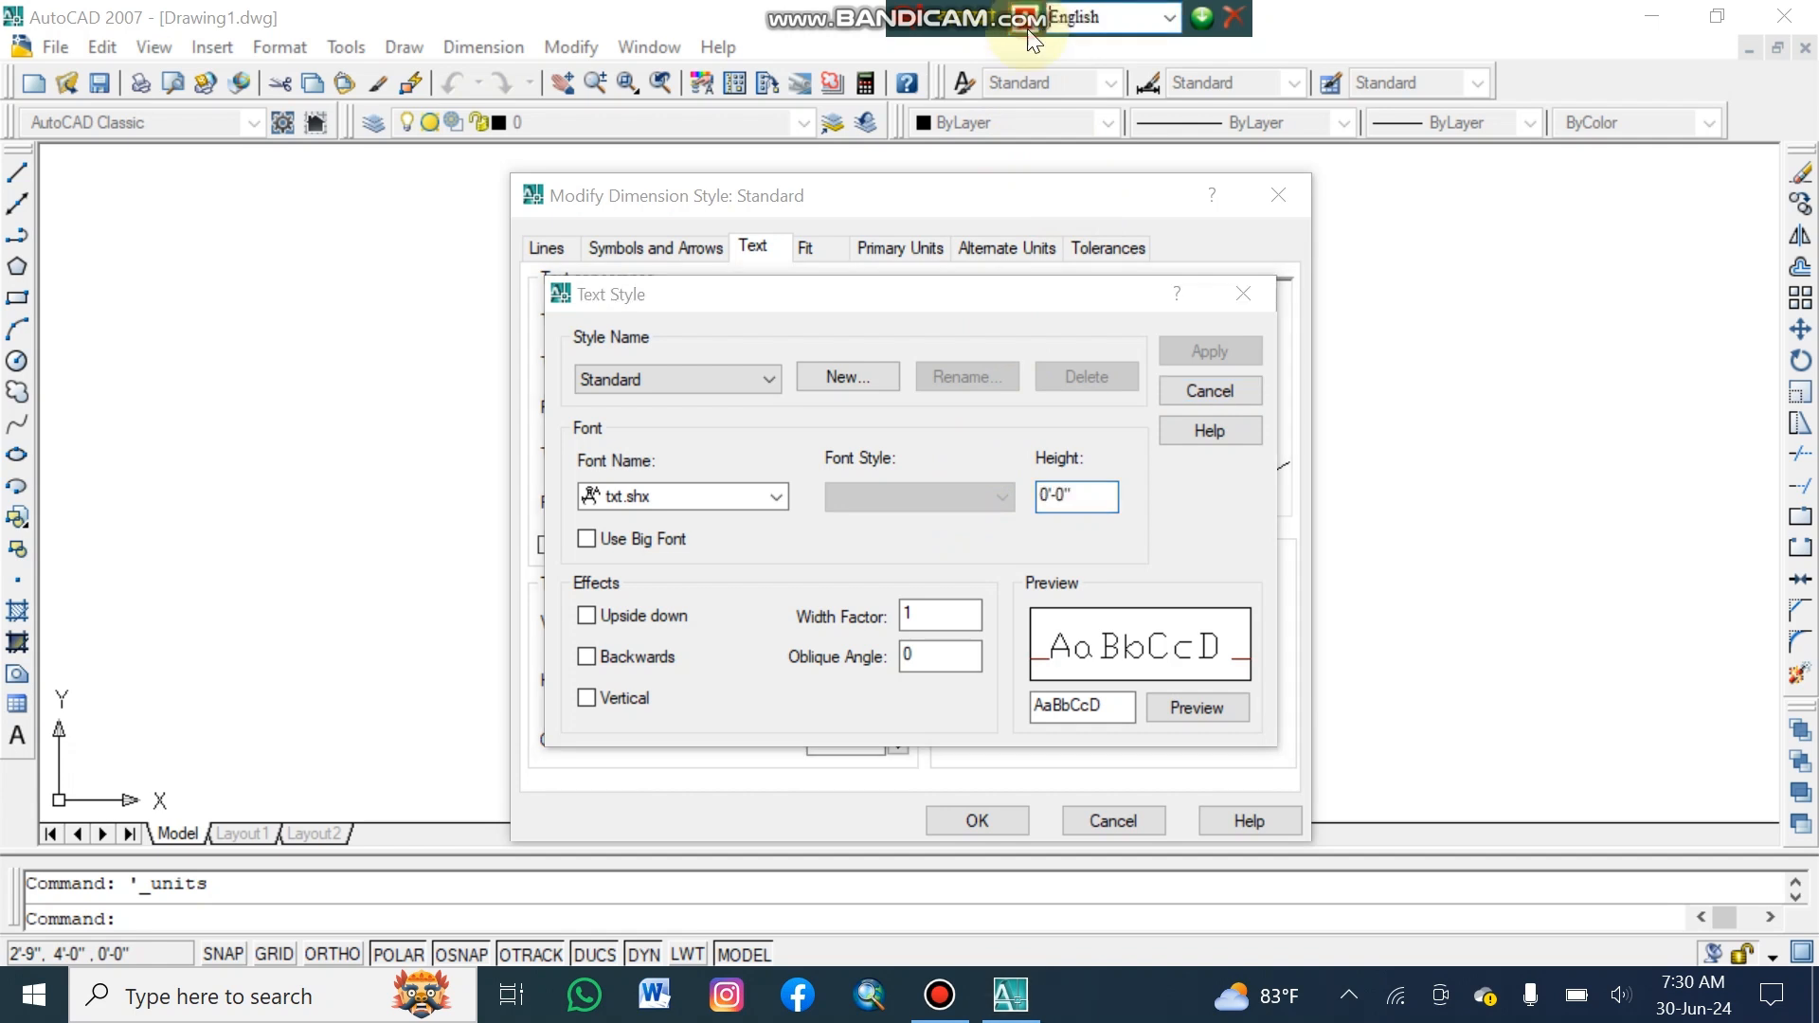
pyautogui.moveTo(1089, 497); pyautogui.dragTo(953, 503)
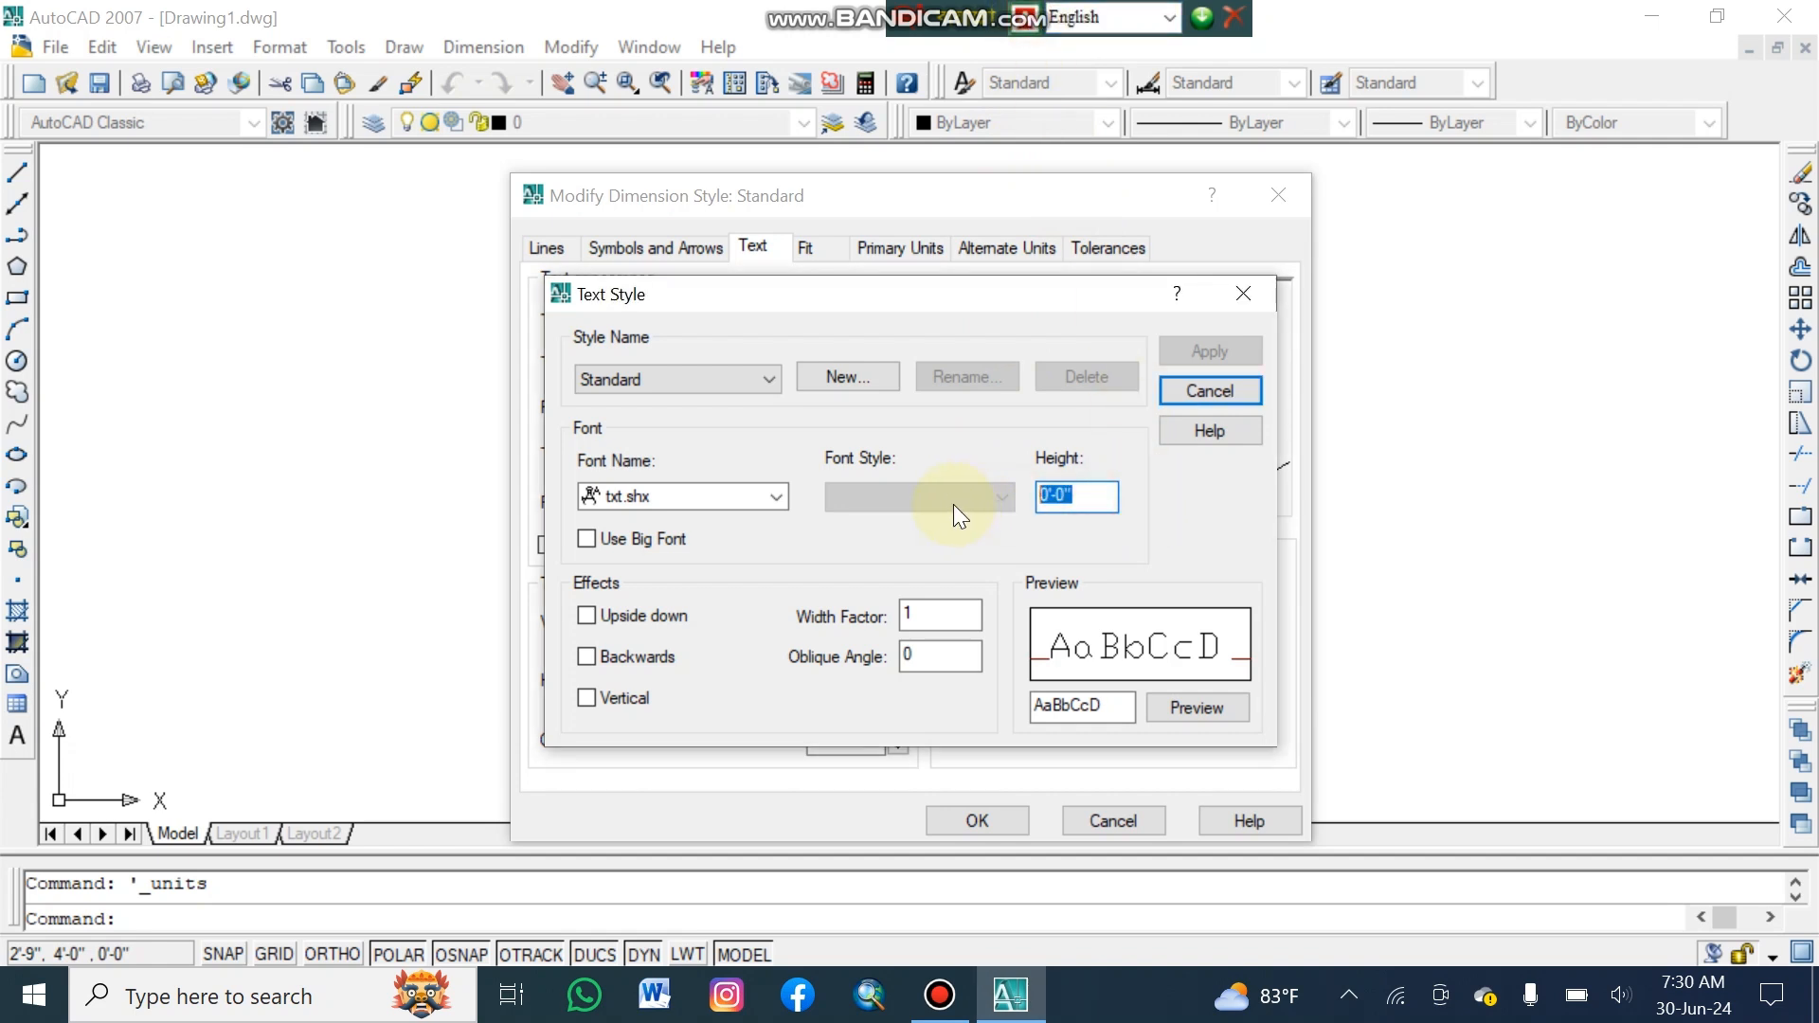
pyautogui.write('5')
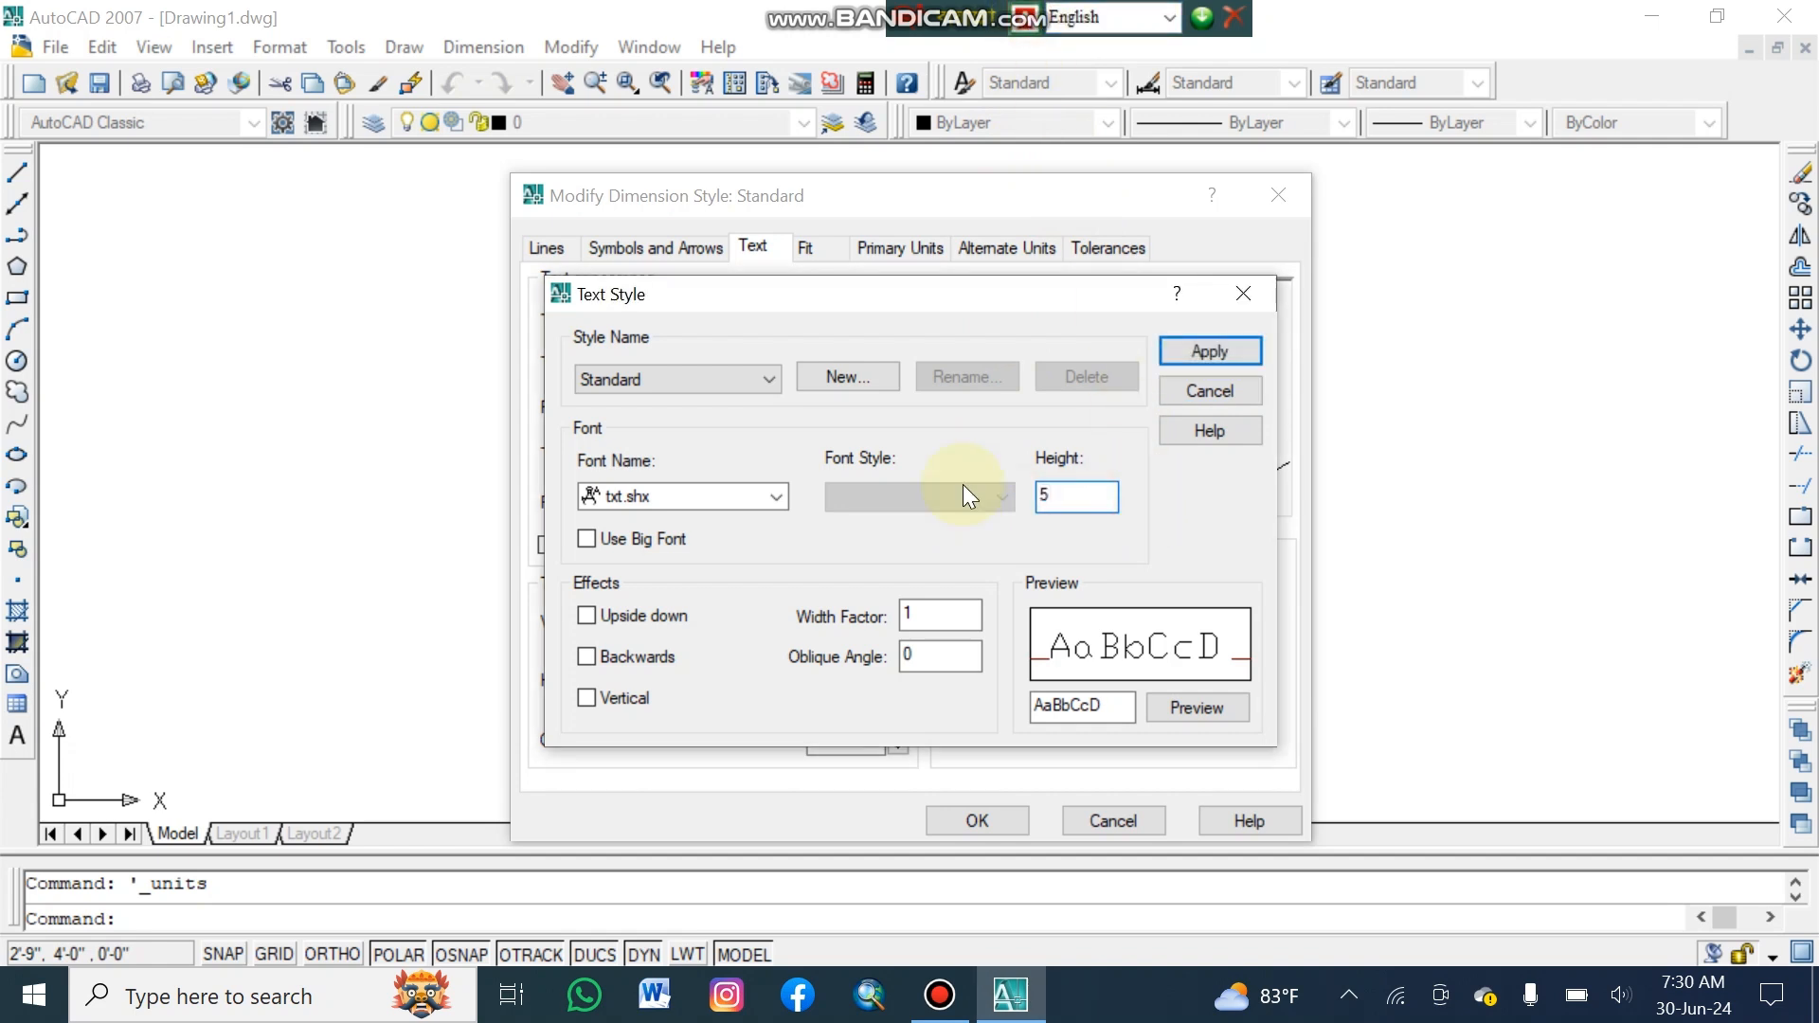
pyautogui.write('"')
# Change the Standard text style's font to Times New Roman and apply the text style changes.
pyautogui.click(754, 489)
pyautogui.click(776, 496)
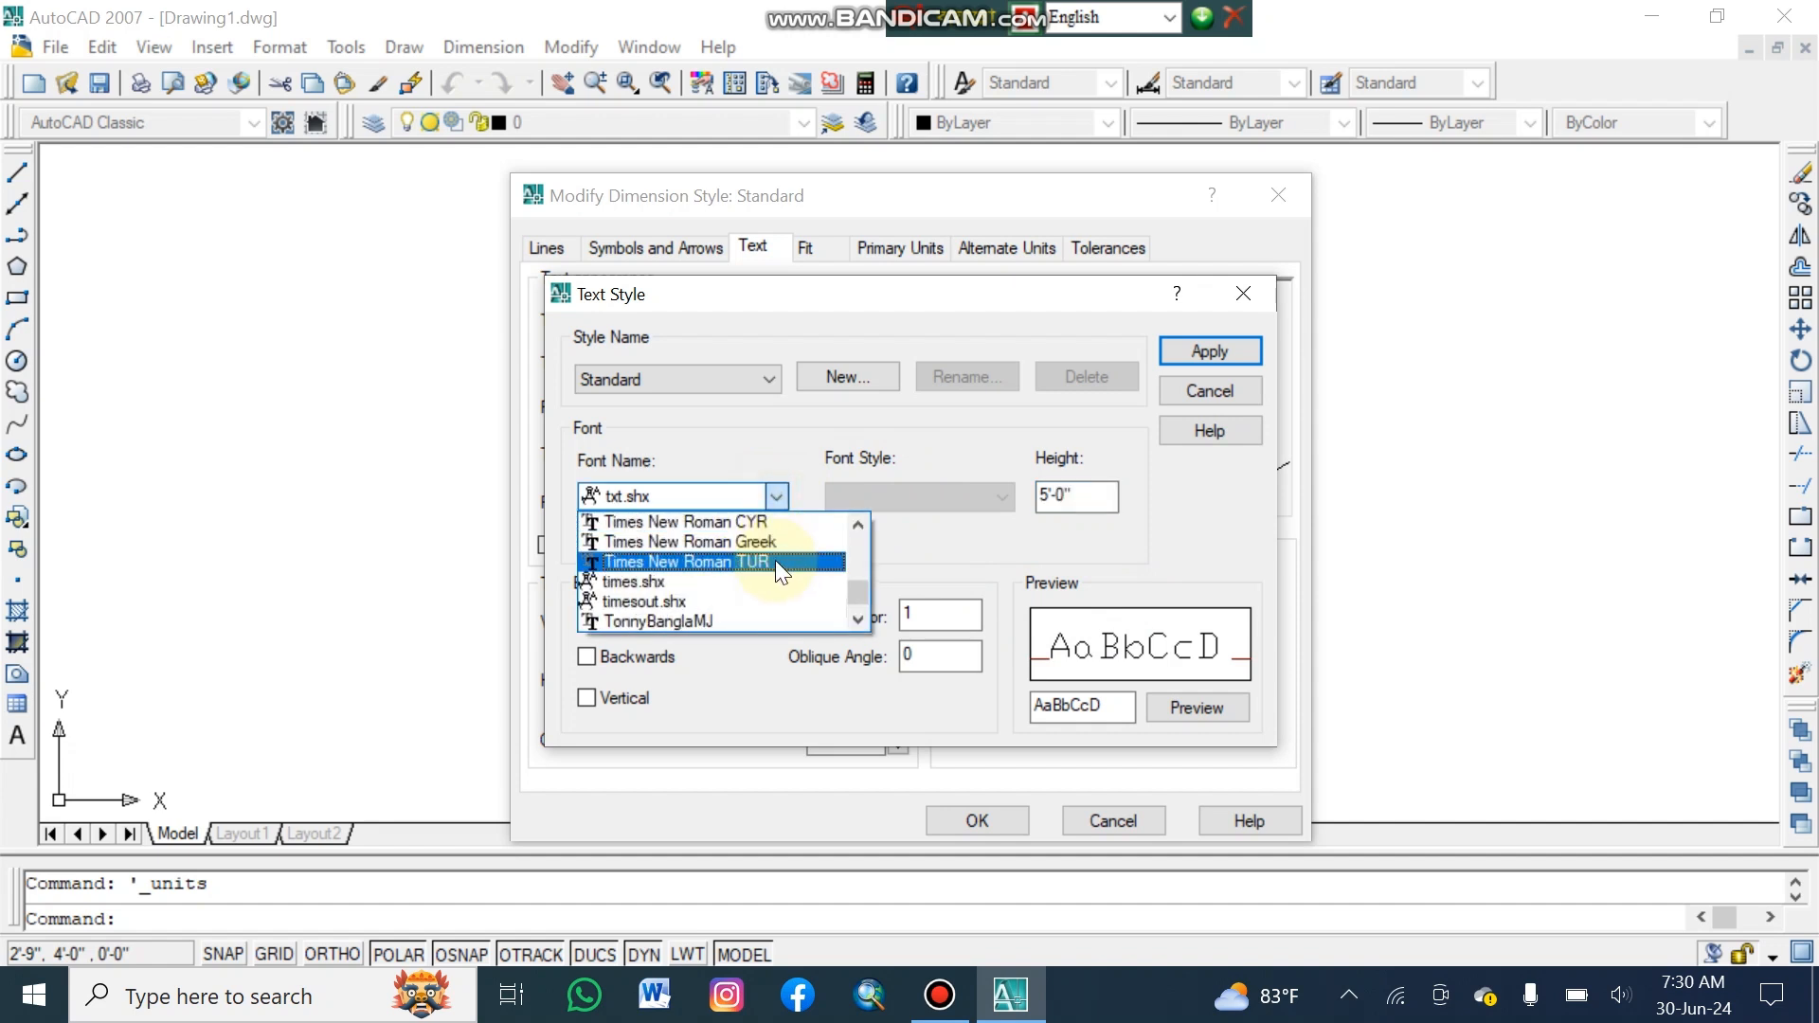
pyautogui.scroll(2, 769, 582)
pyautogui.scroll(1, 767, 573)
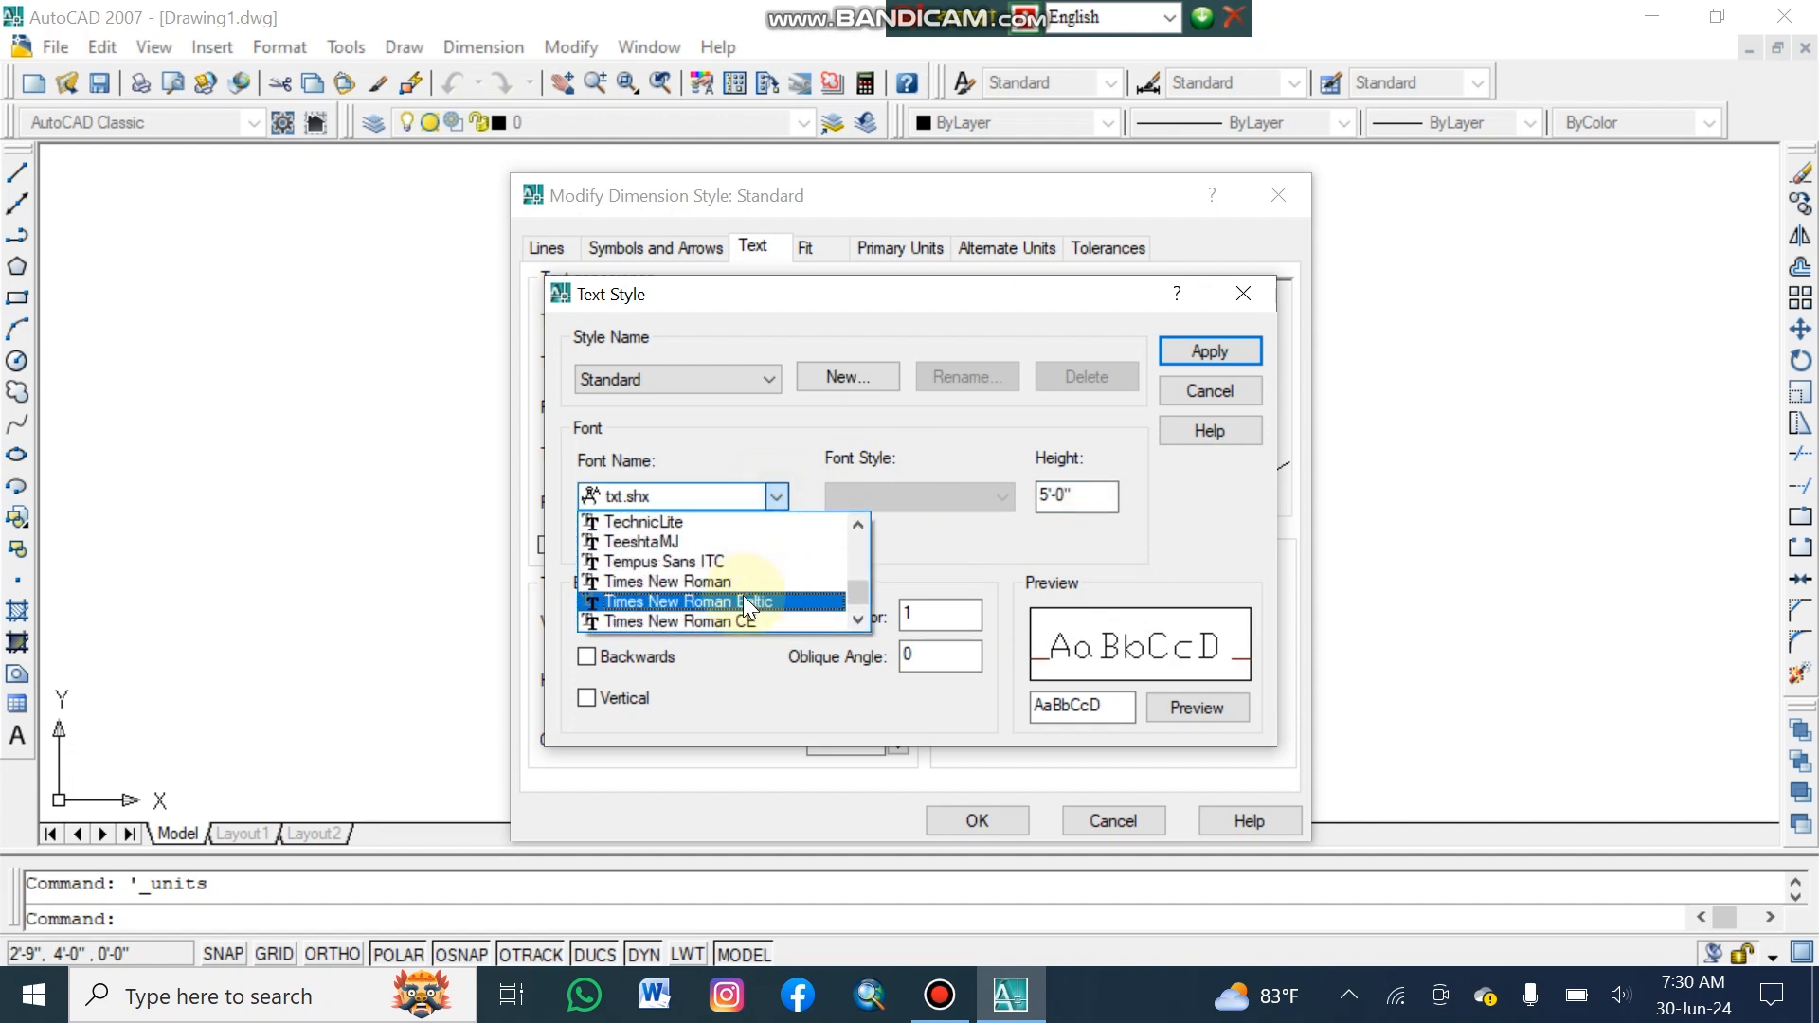
pyautogui.click(692, 579)
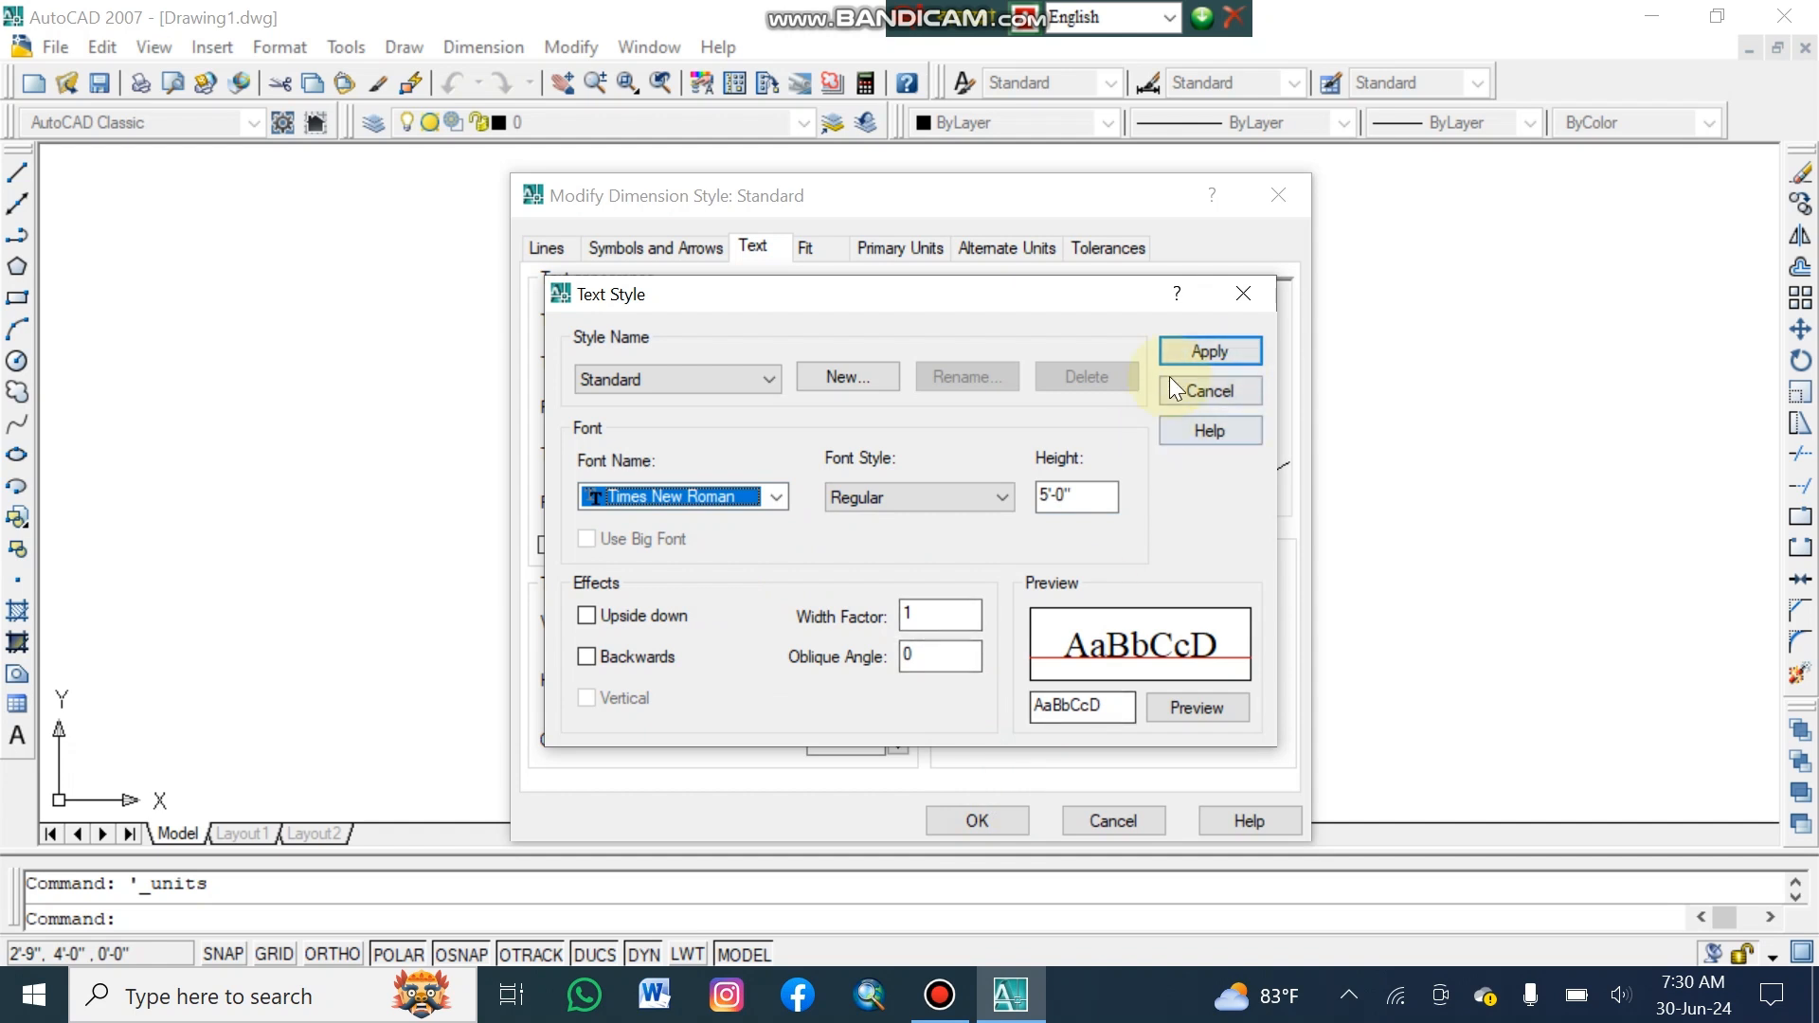
pyautogui.click(1189, 352)
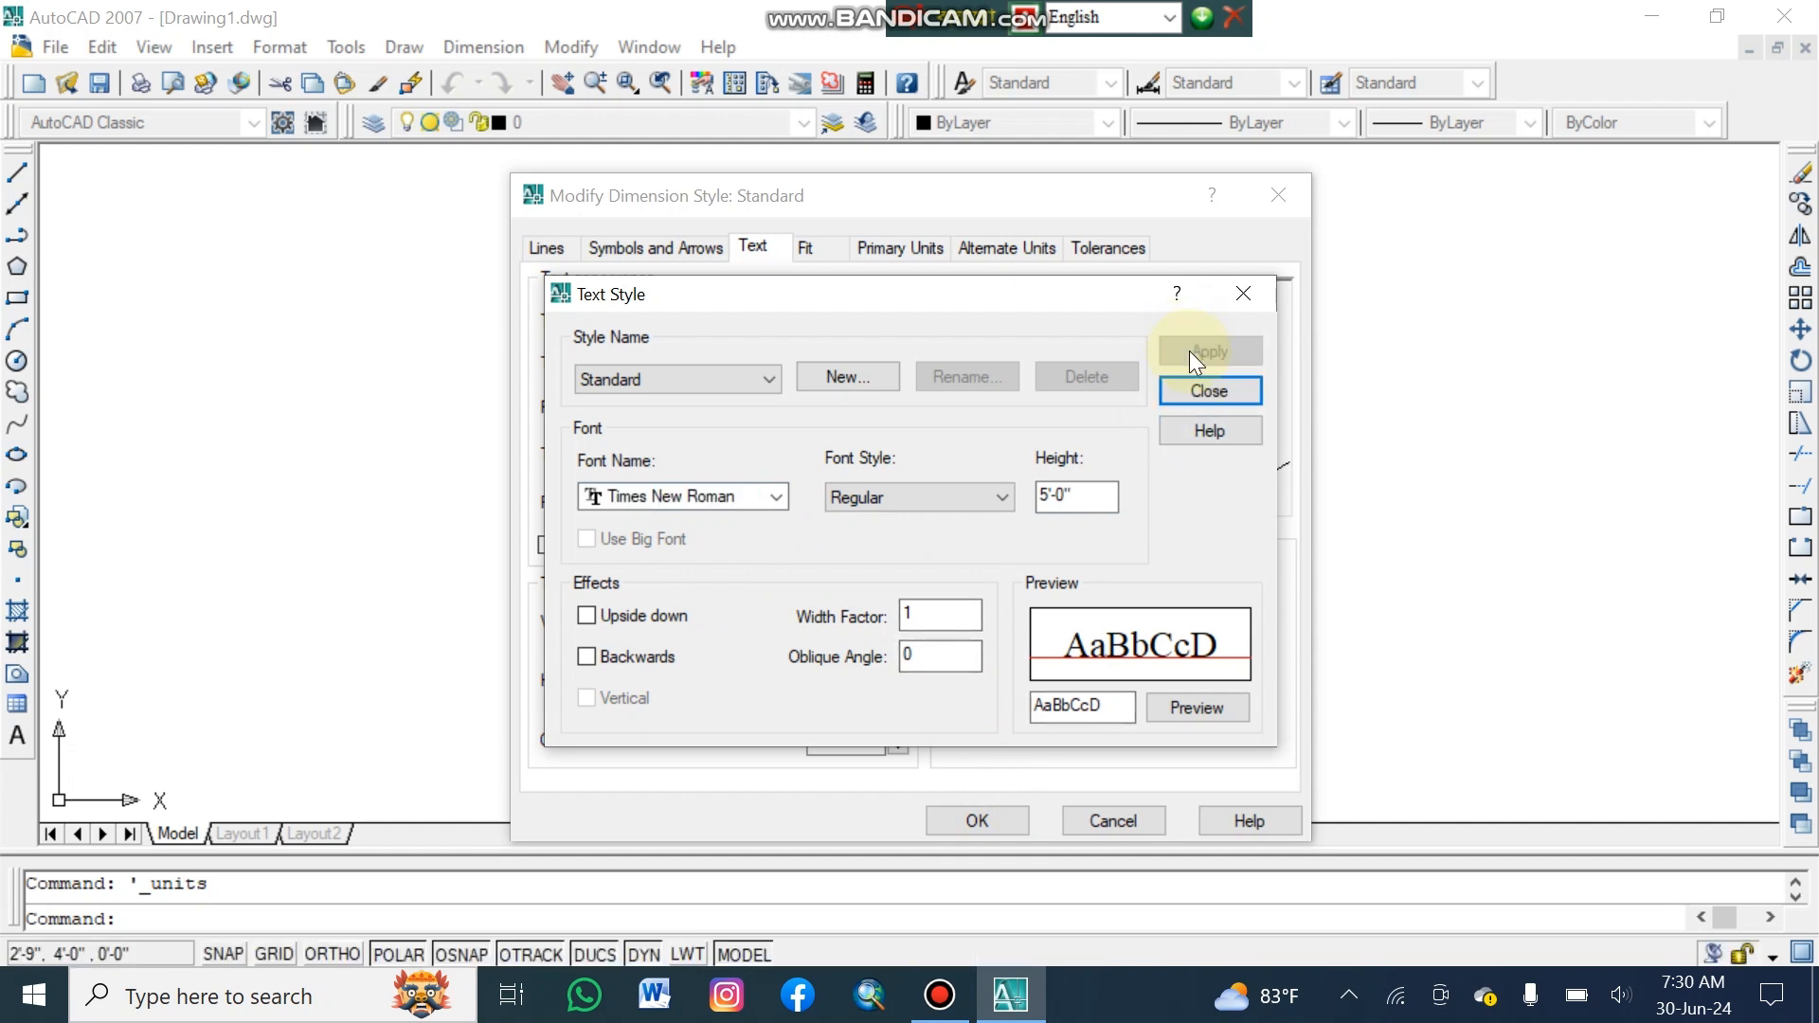
pyautogui.click(1203, 392)
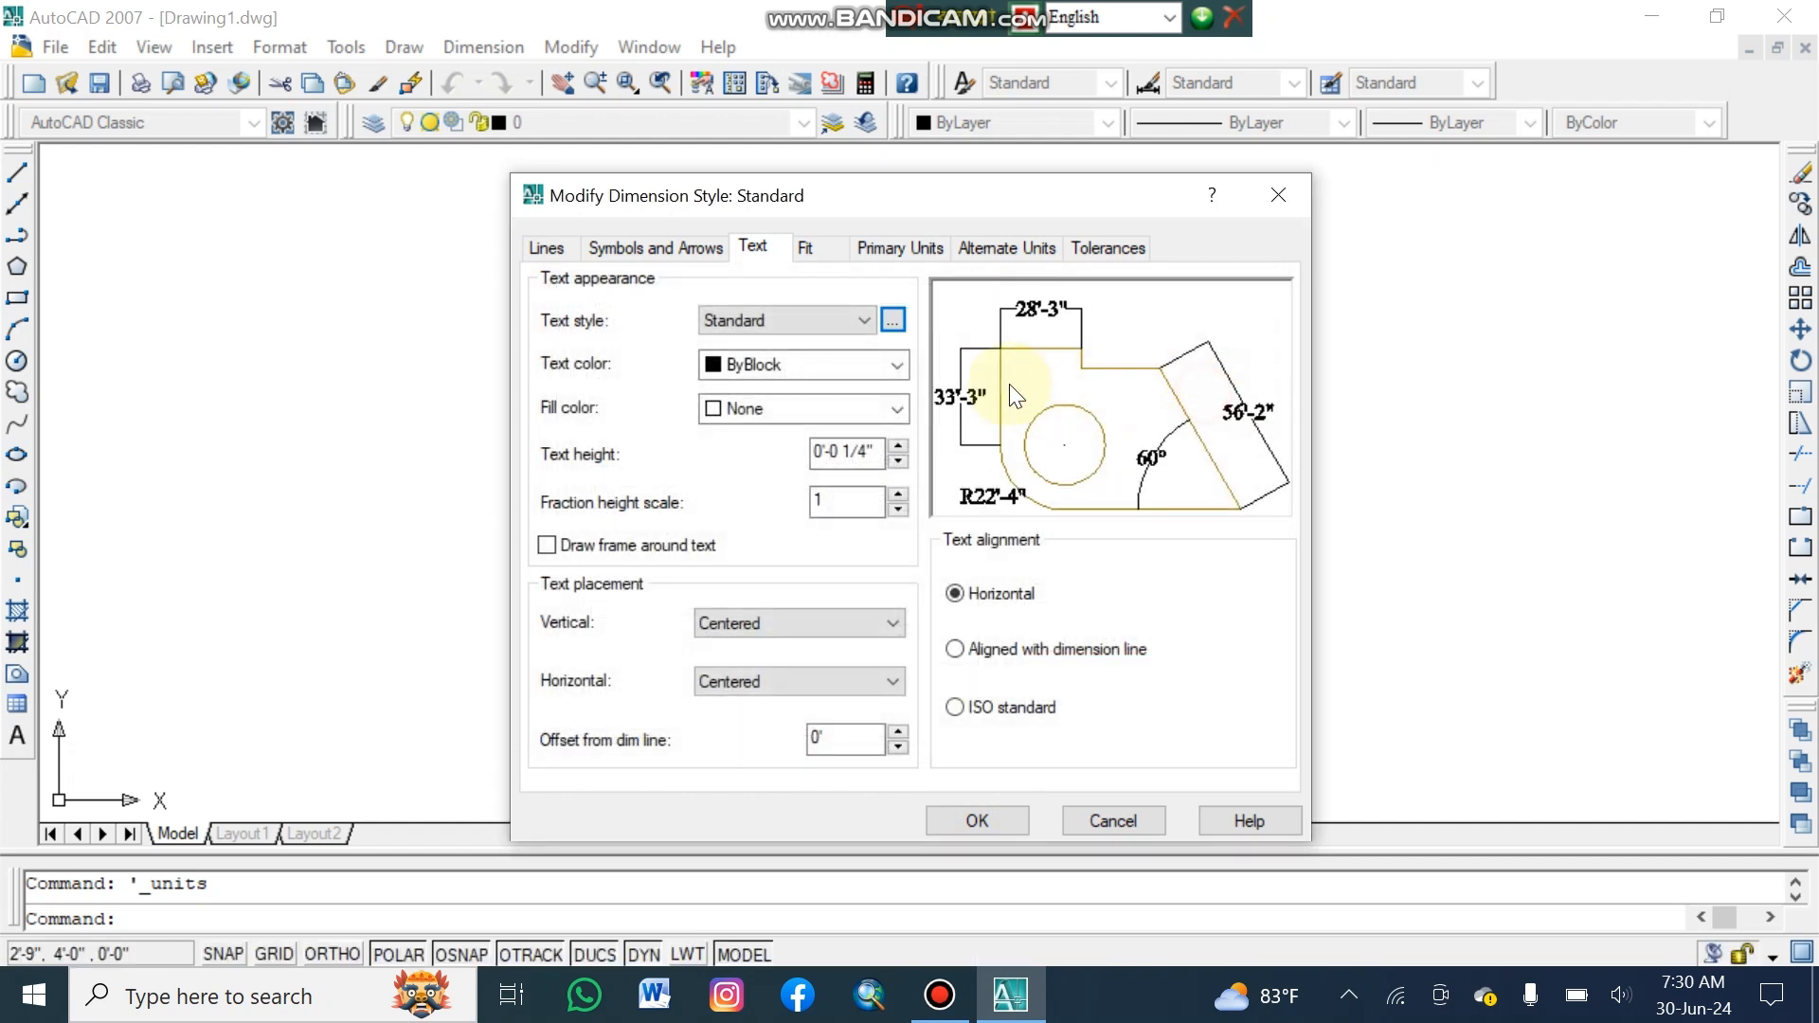
# Make the dimension text red and align it to the ISO standard.
pyautogui.click(890, 367)
pyautogui.click(729, 437)
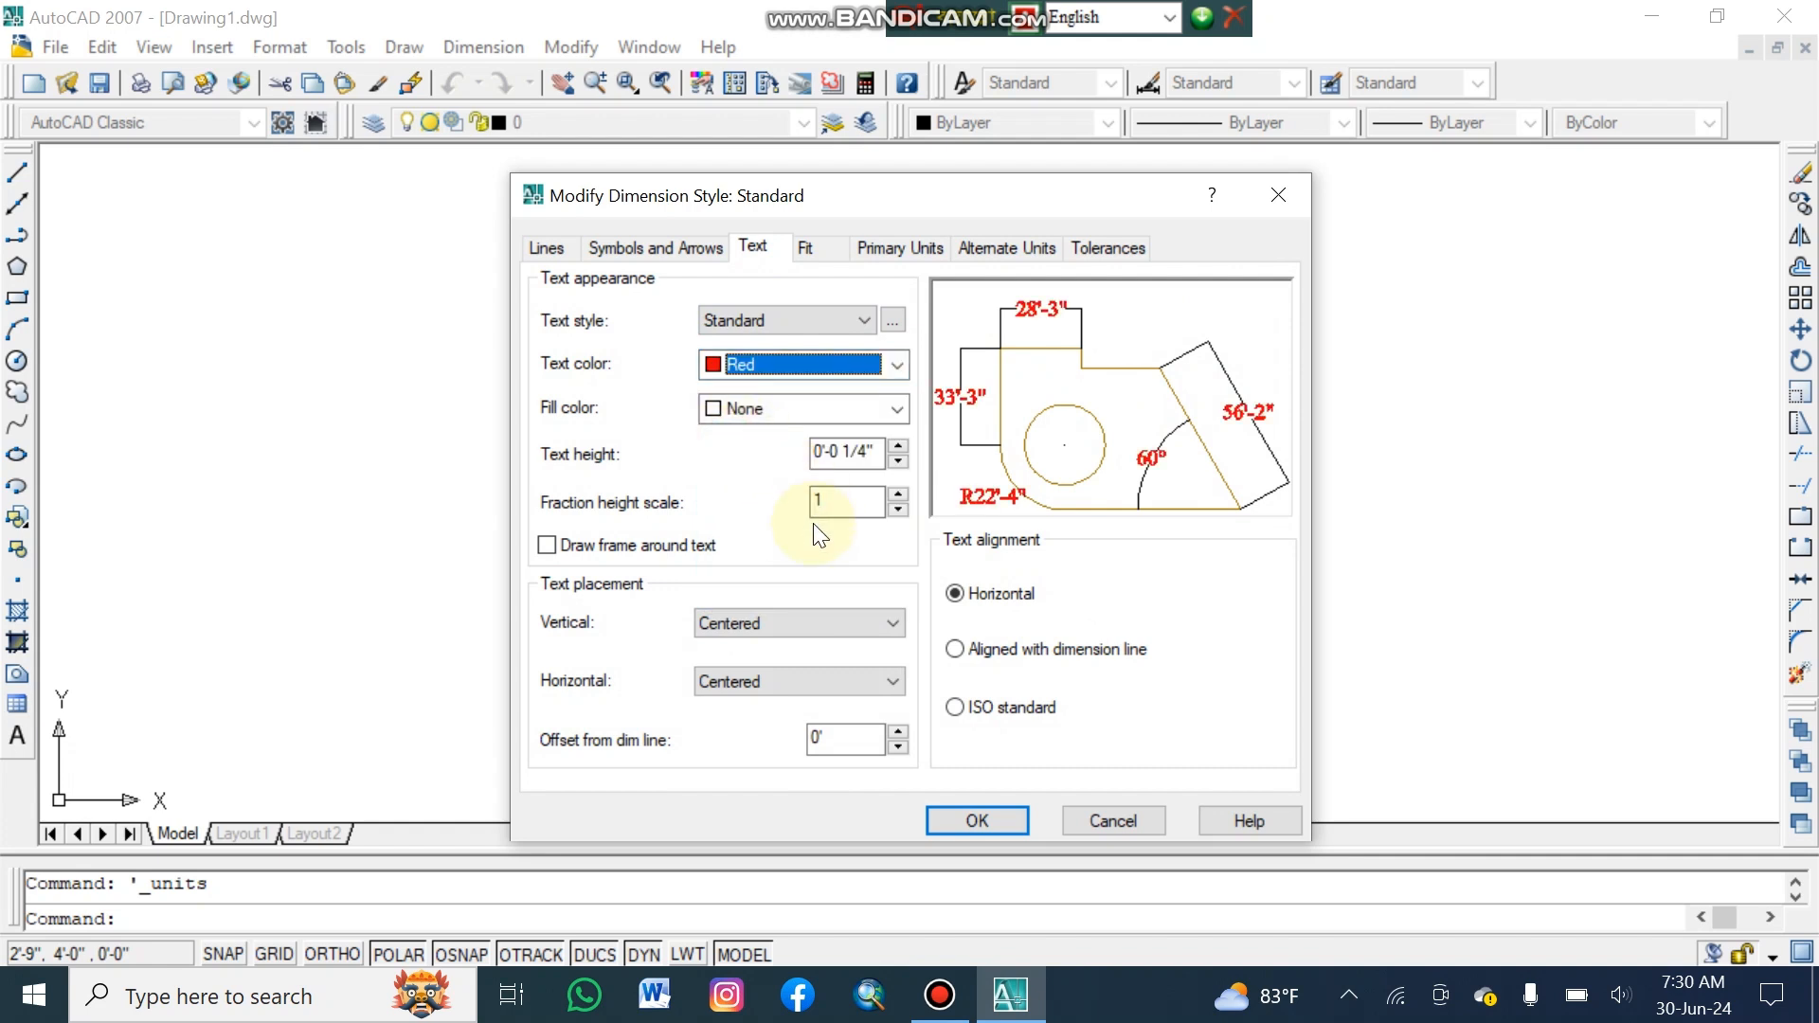
pyautogui.click(954, 707)
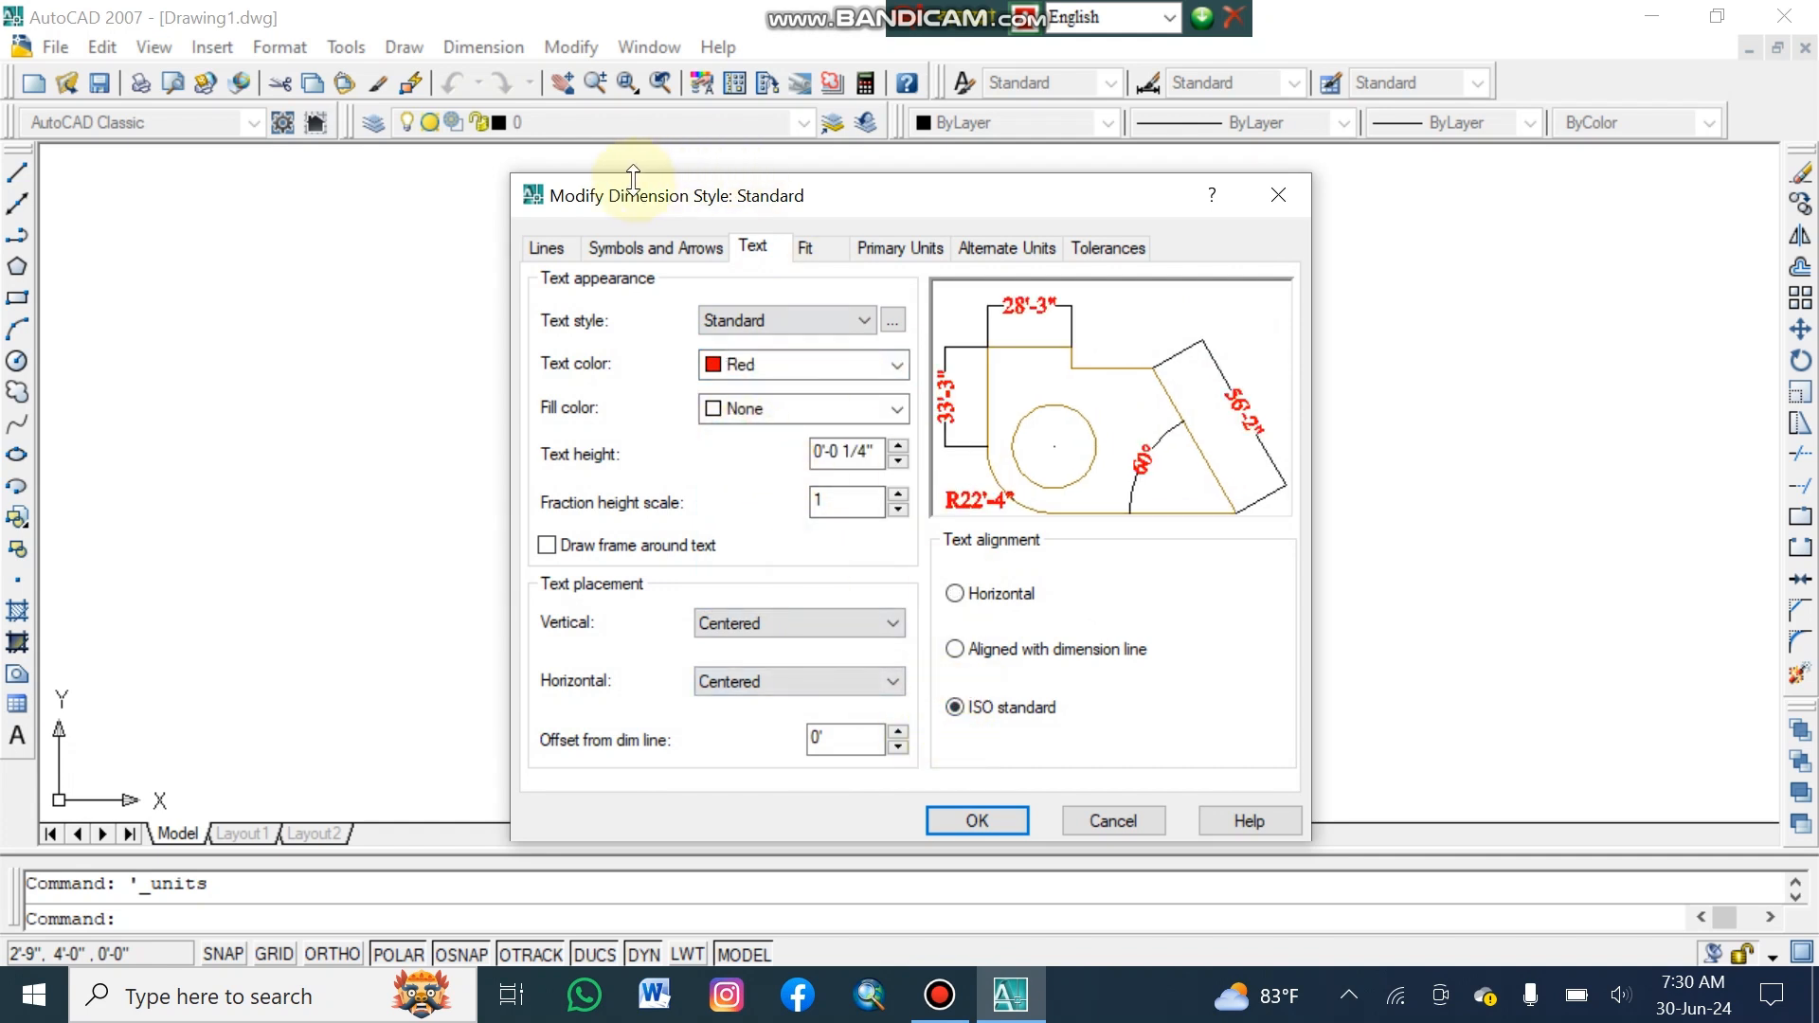
# Color the dimension lines and extension lines red, and make the modified Standard dimension style current.
pyautogui.click(557, 251)
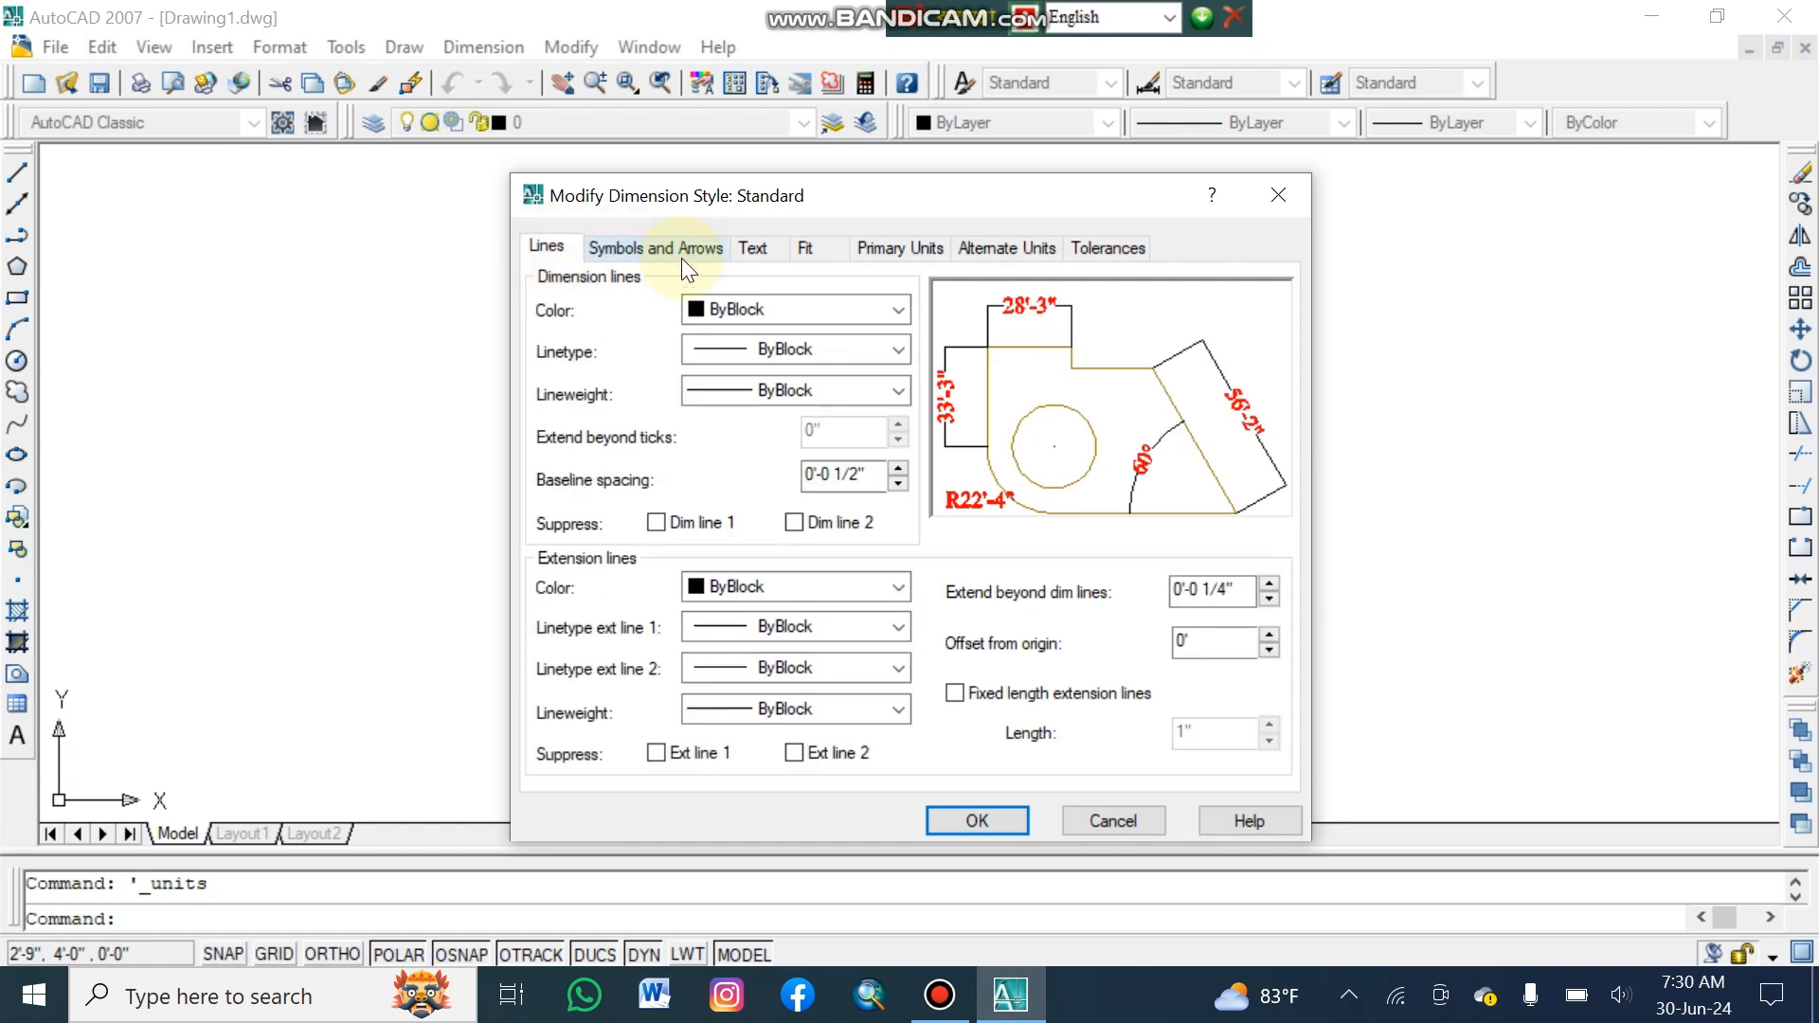
pyautogui.click(753, 316)
pyautogui.click(720, 382)
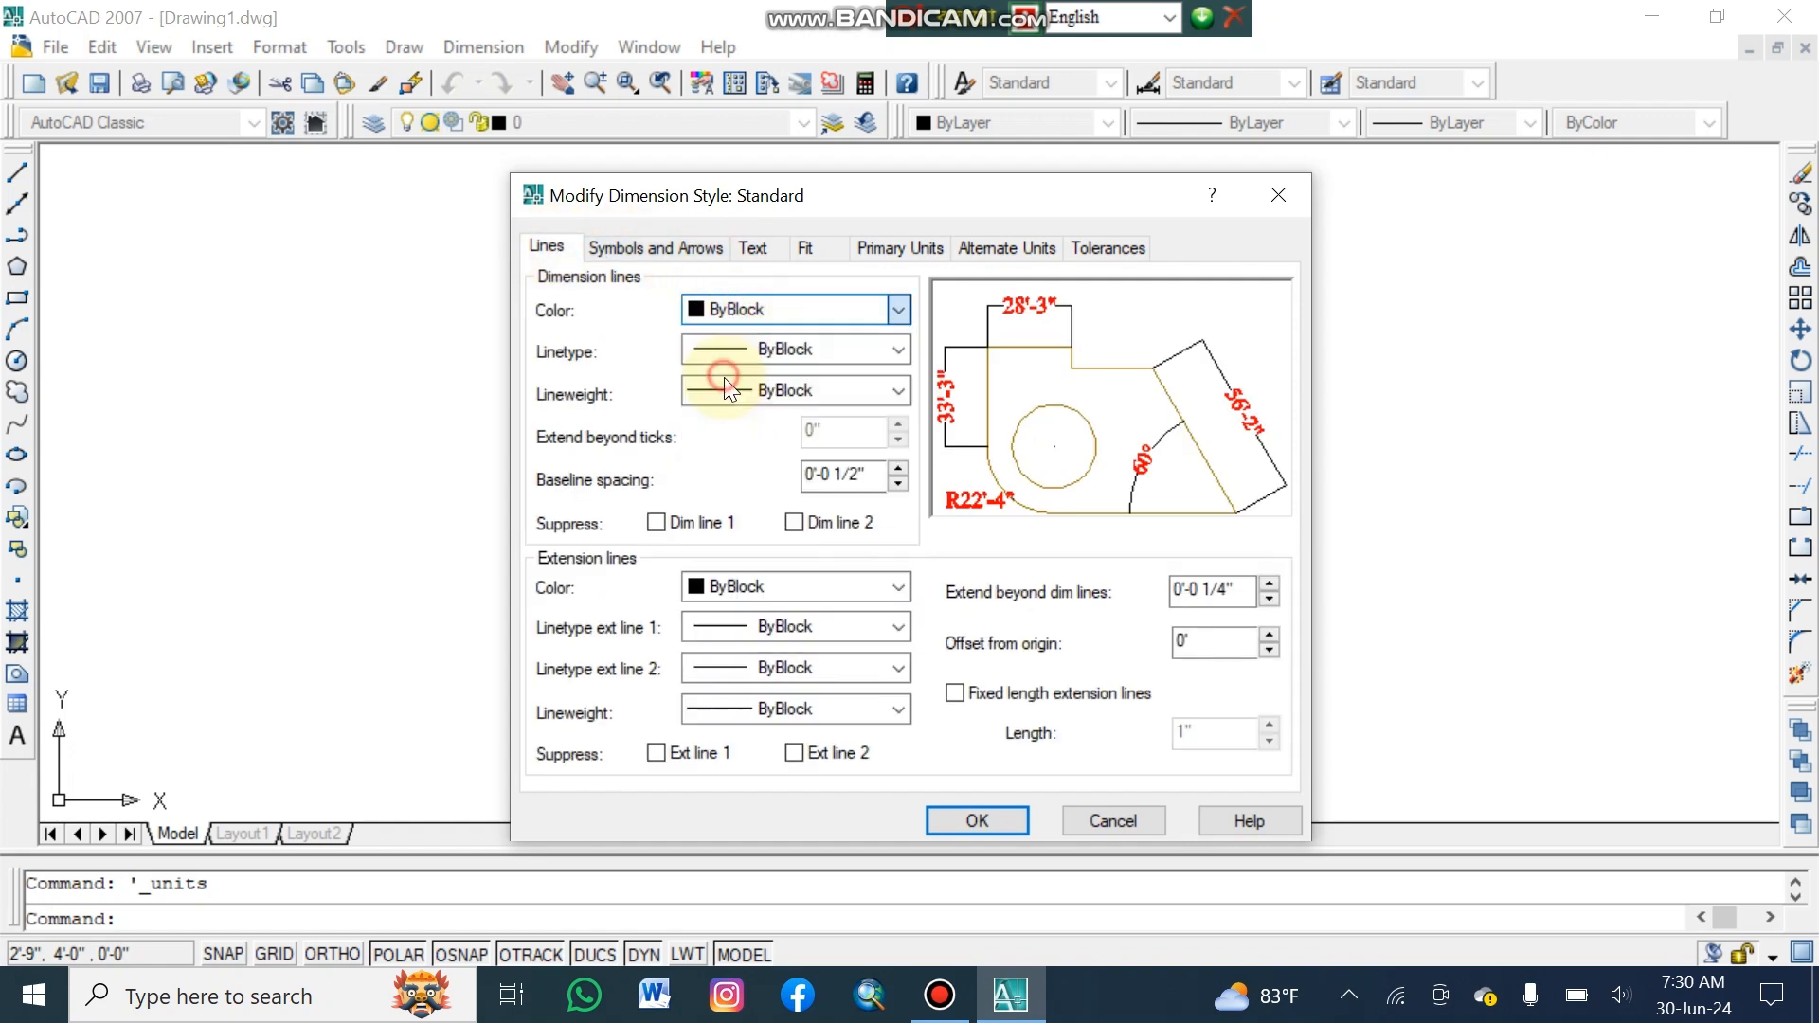
pyautogui.click(707, 581)
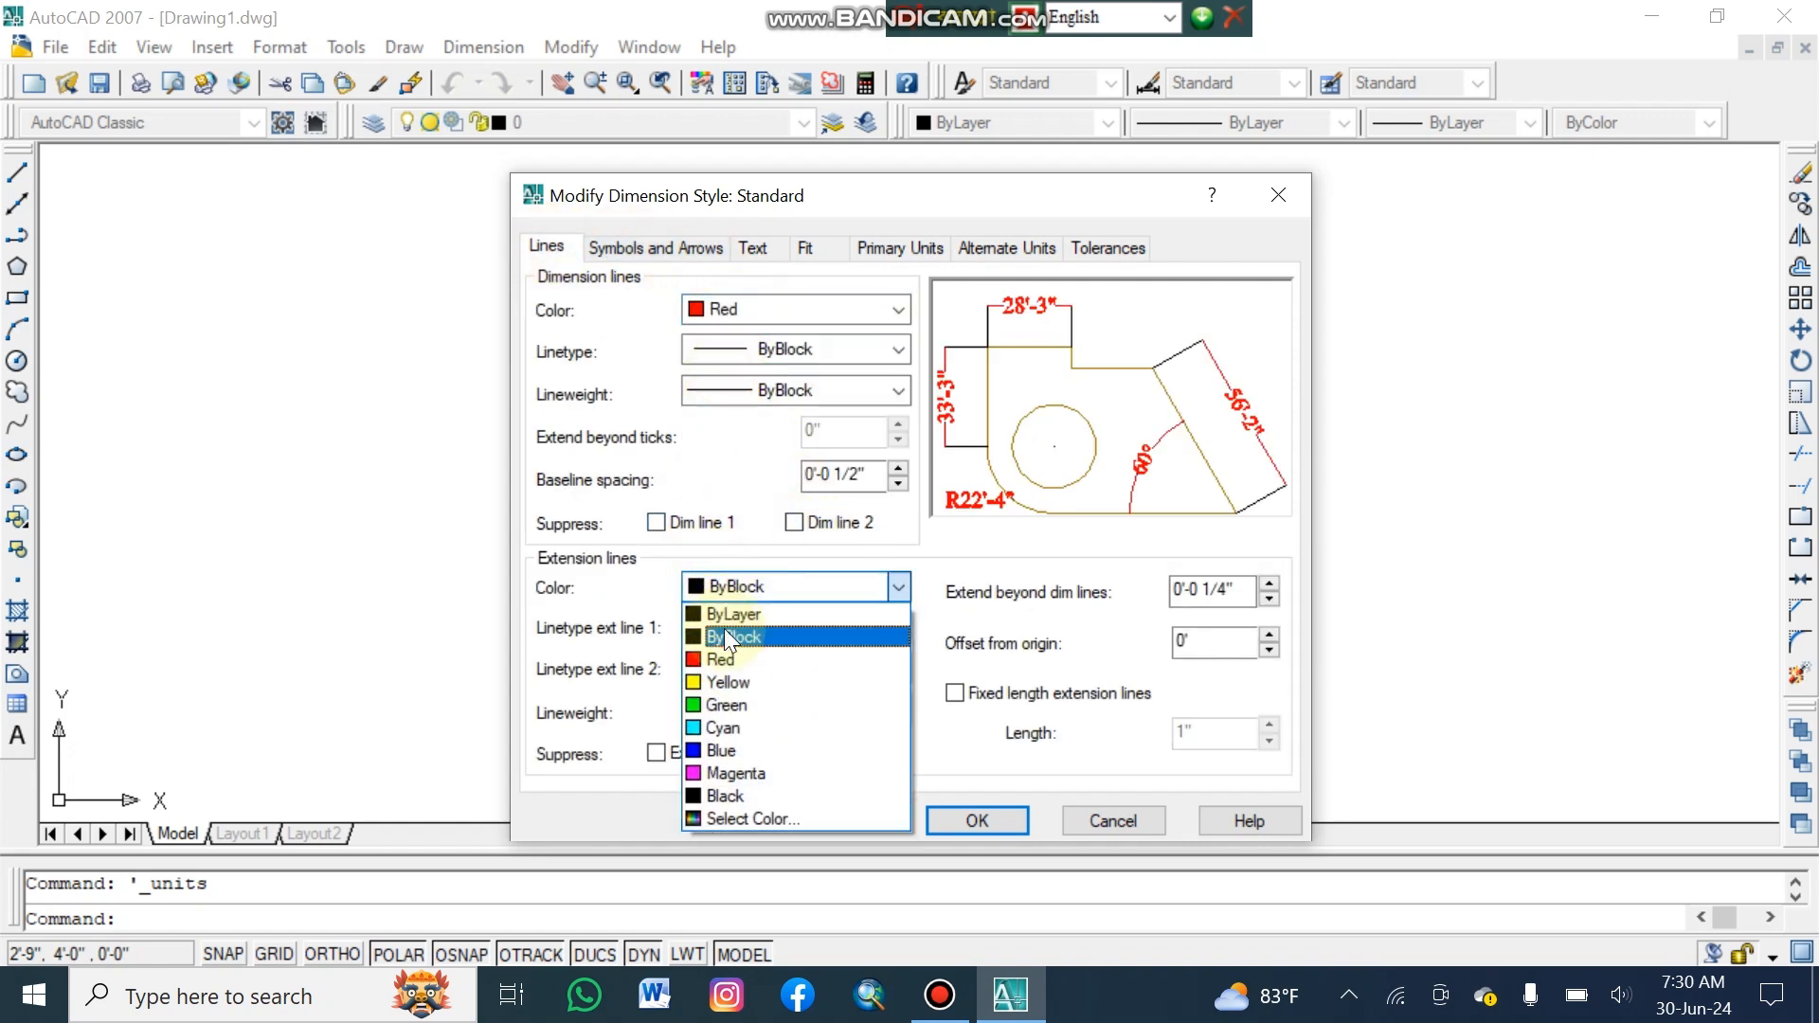
pyautogui.click(720, 658)
pyautogui.click(976, 816)
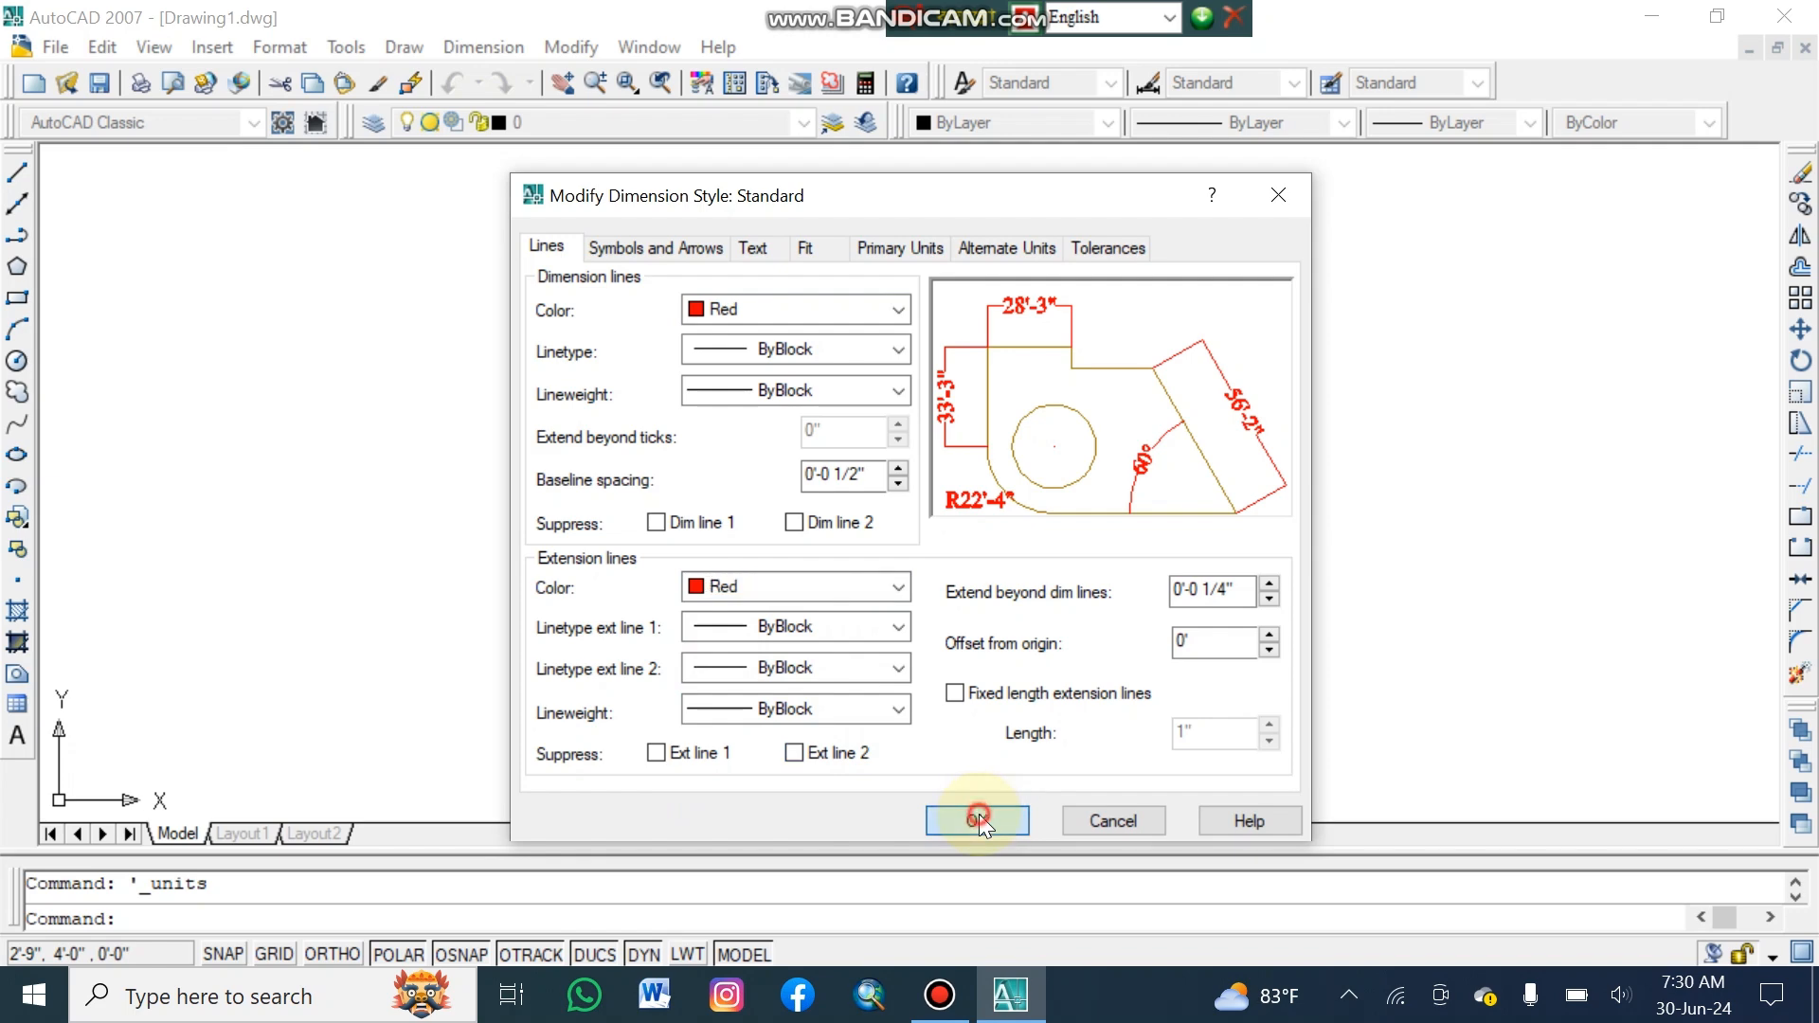
pyautogui.click(1220, 347)
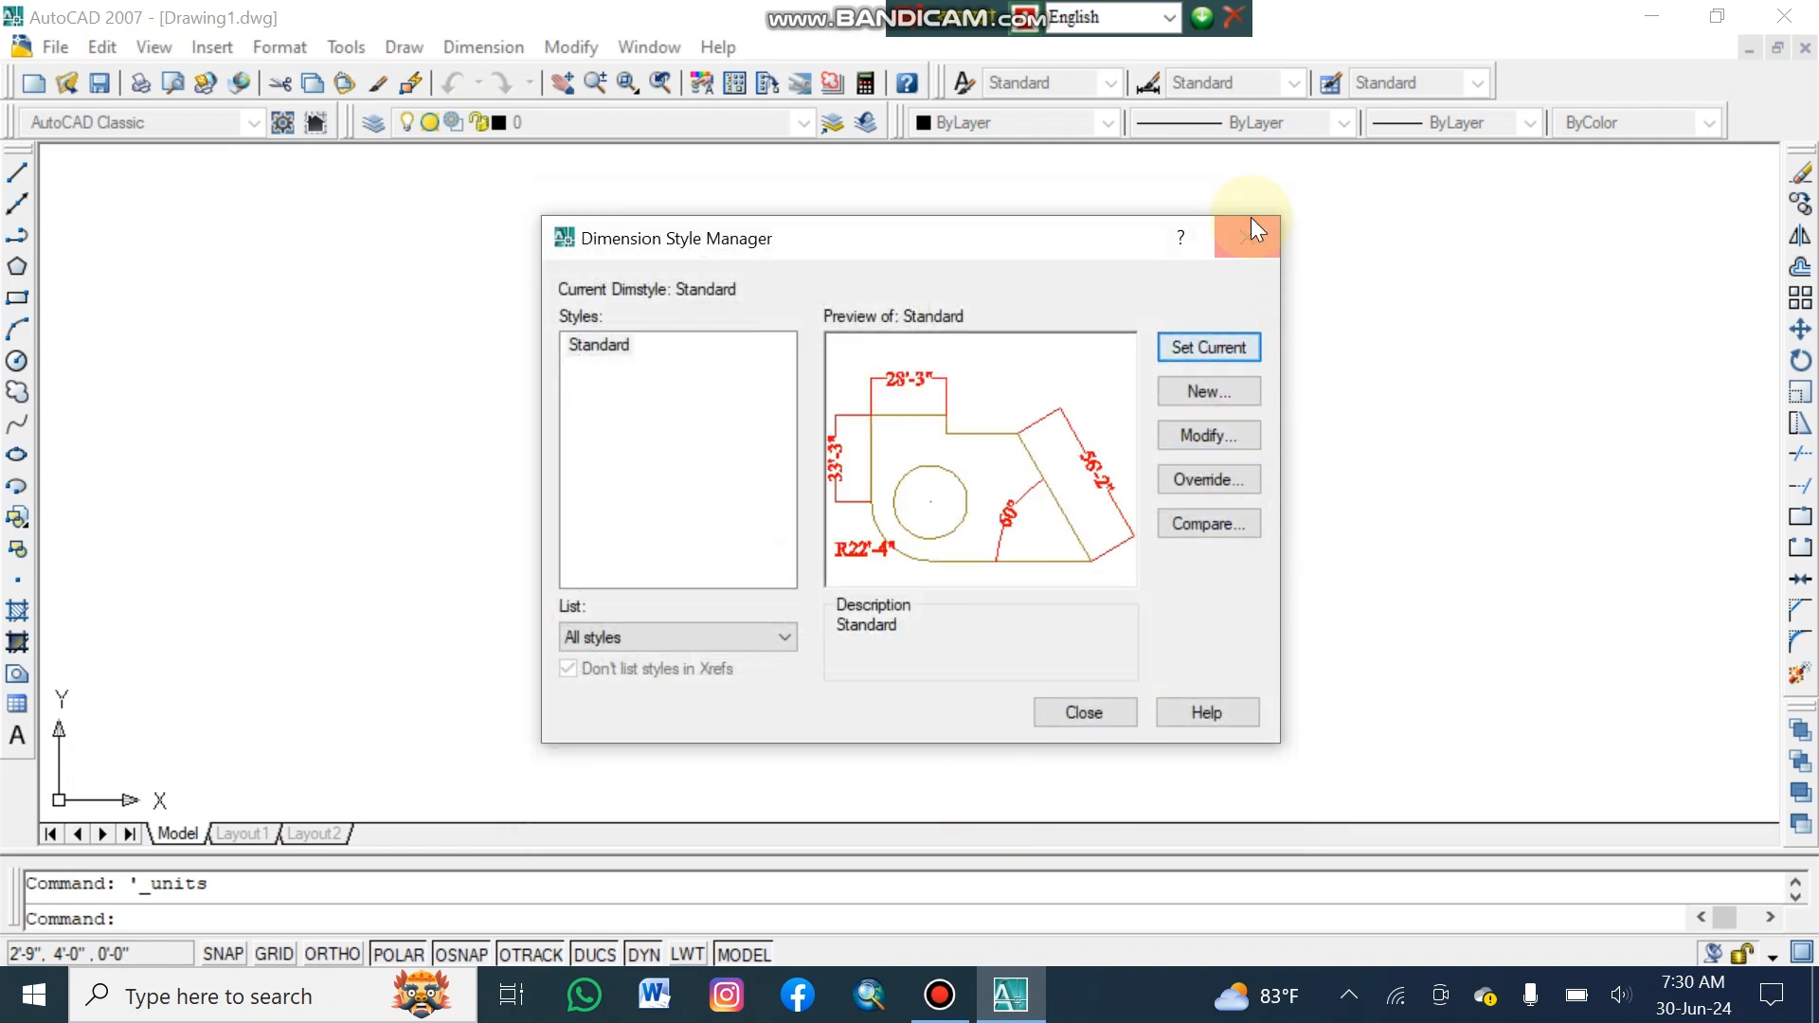
pyautogui.click(1248, 235)
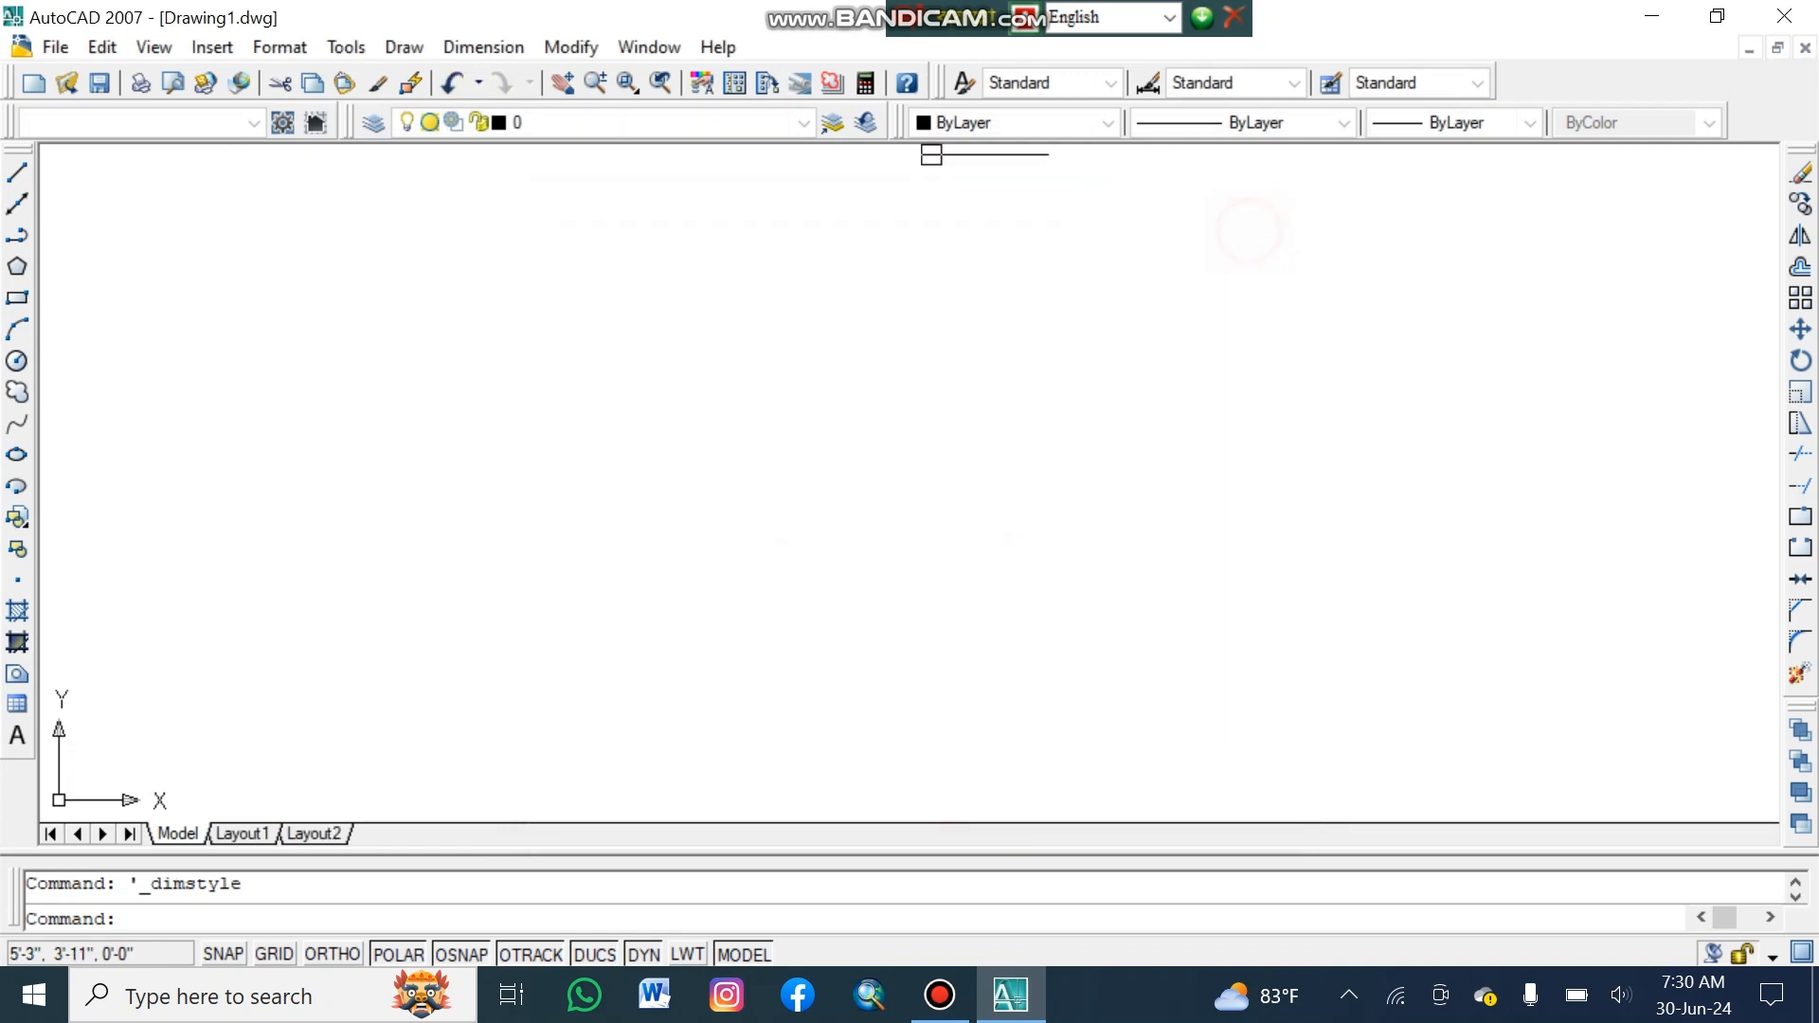
# Create three new layers in the layer properties, keeping their default names.
pyautogui.click(373, 115)
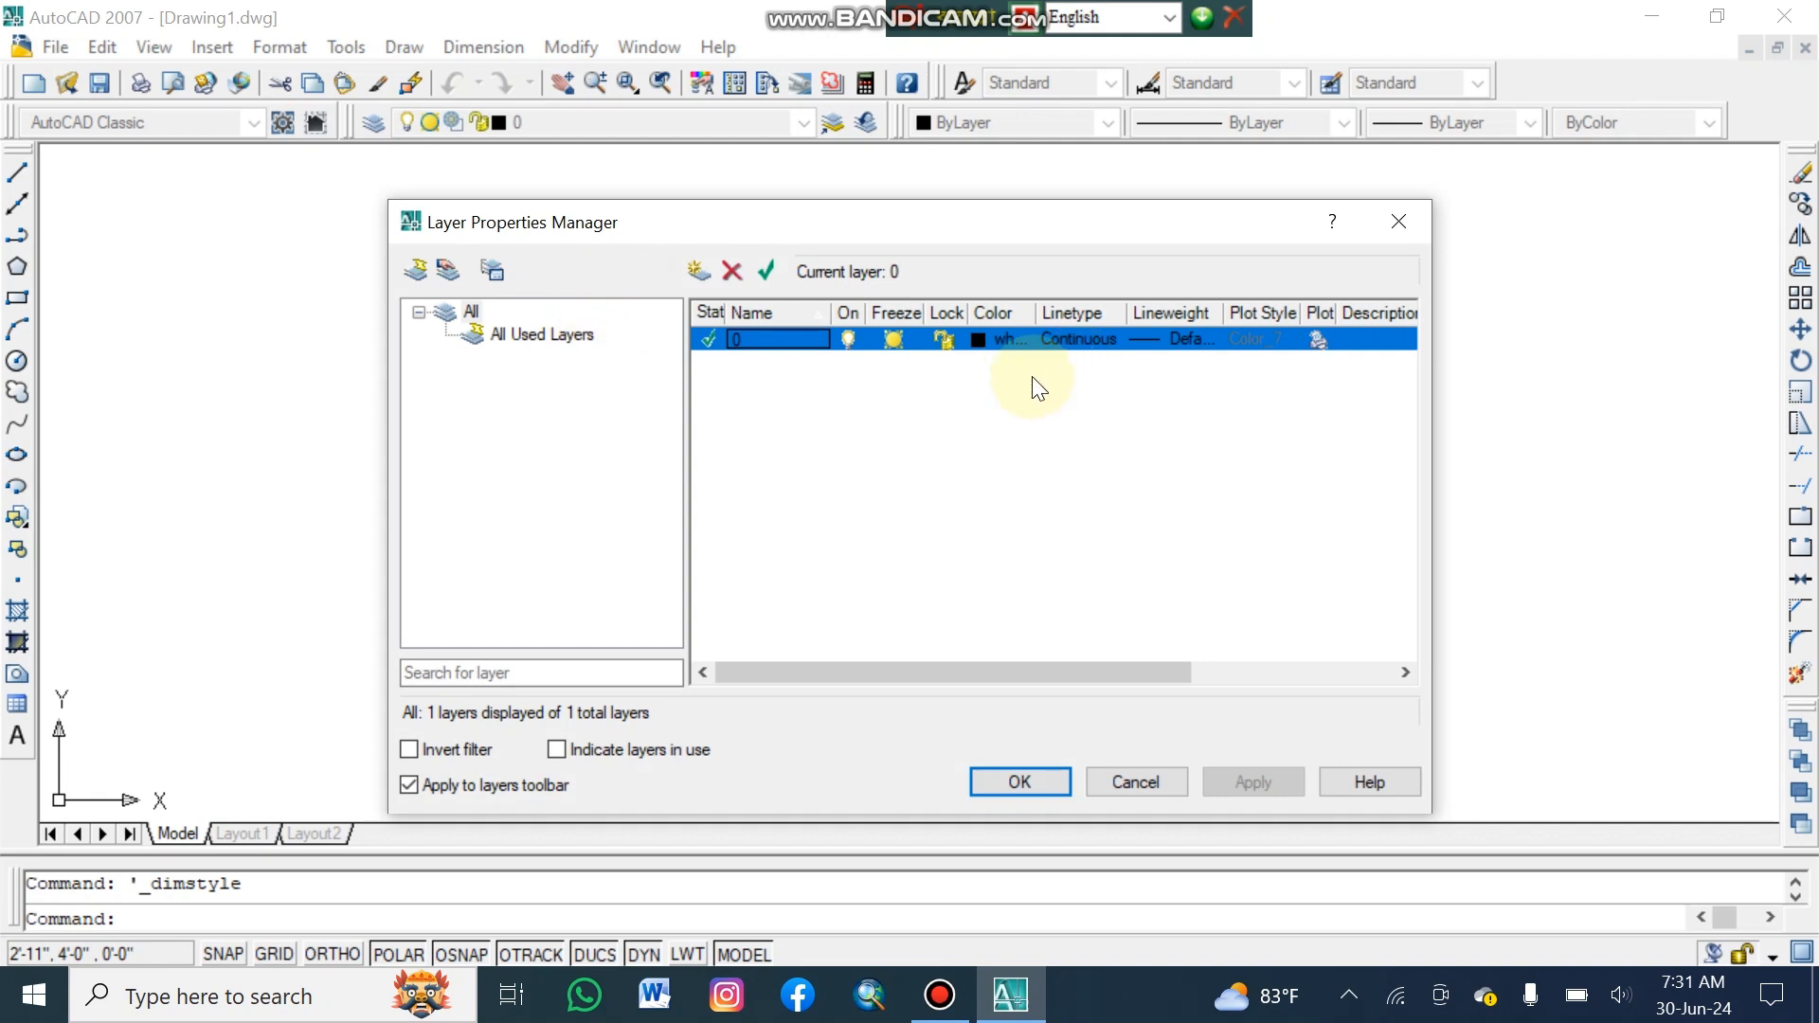
pyautogui.click(699, 269)
pyautogui.click(699, 269)
pyautogui.click(699, 269)
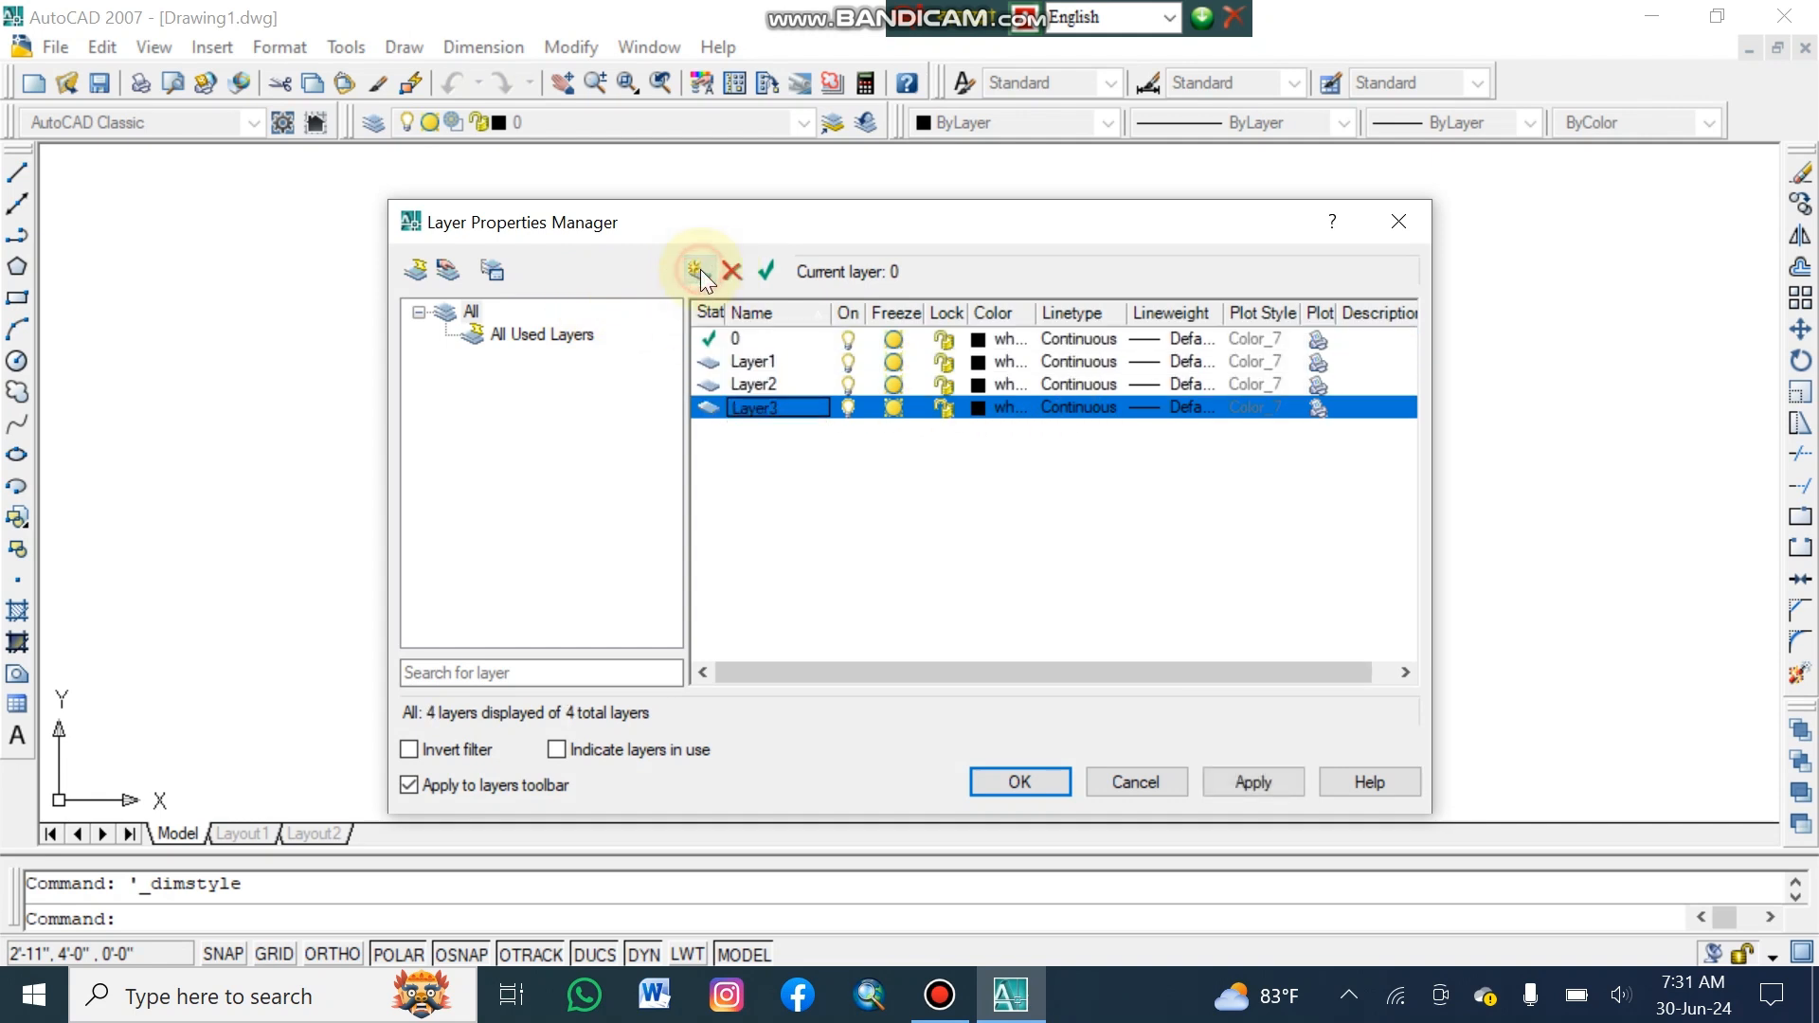
# Make Layer3 the current layer and set its color to index color 10.
pyautogui.doubleClick(706, 408)
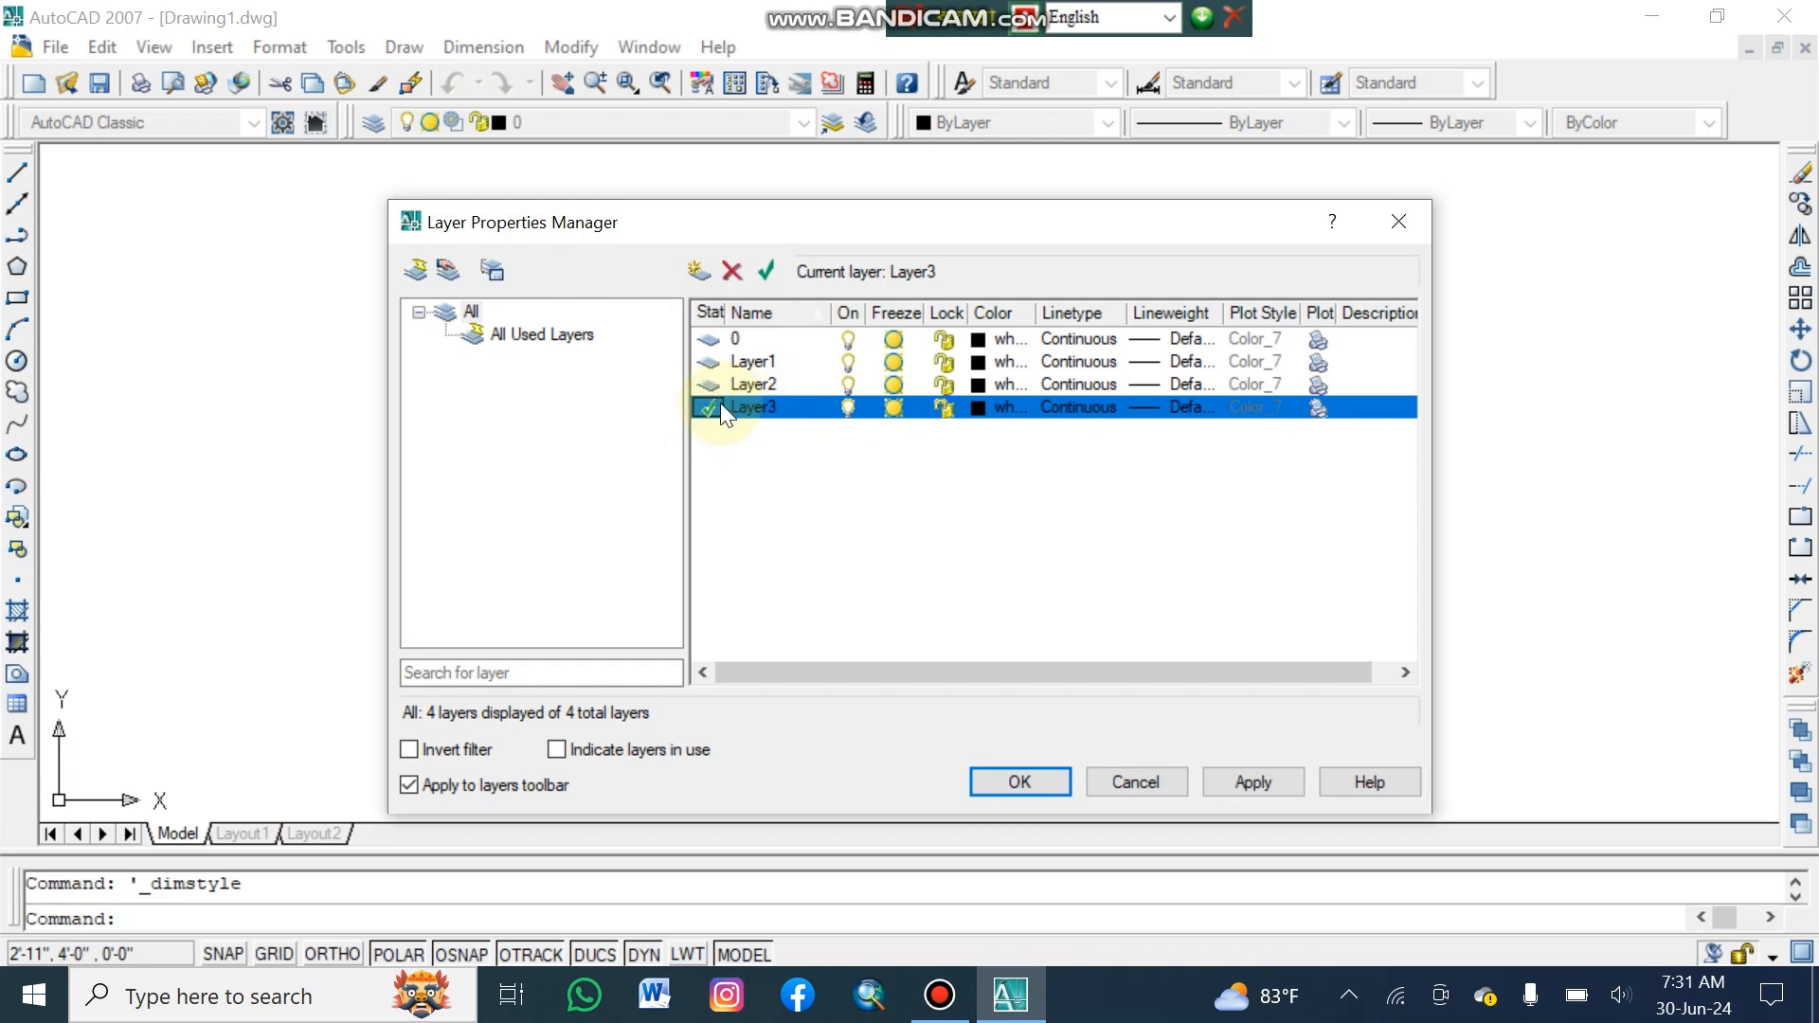
pyautogui.click(977, 407)
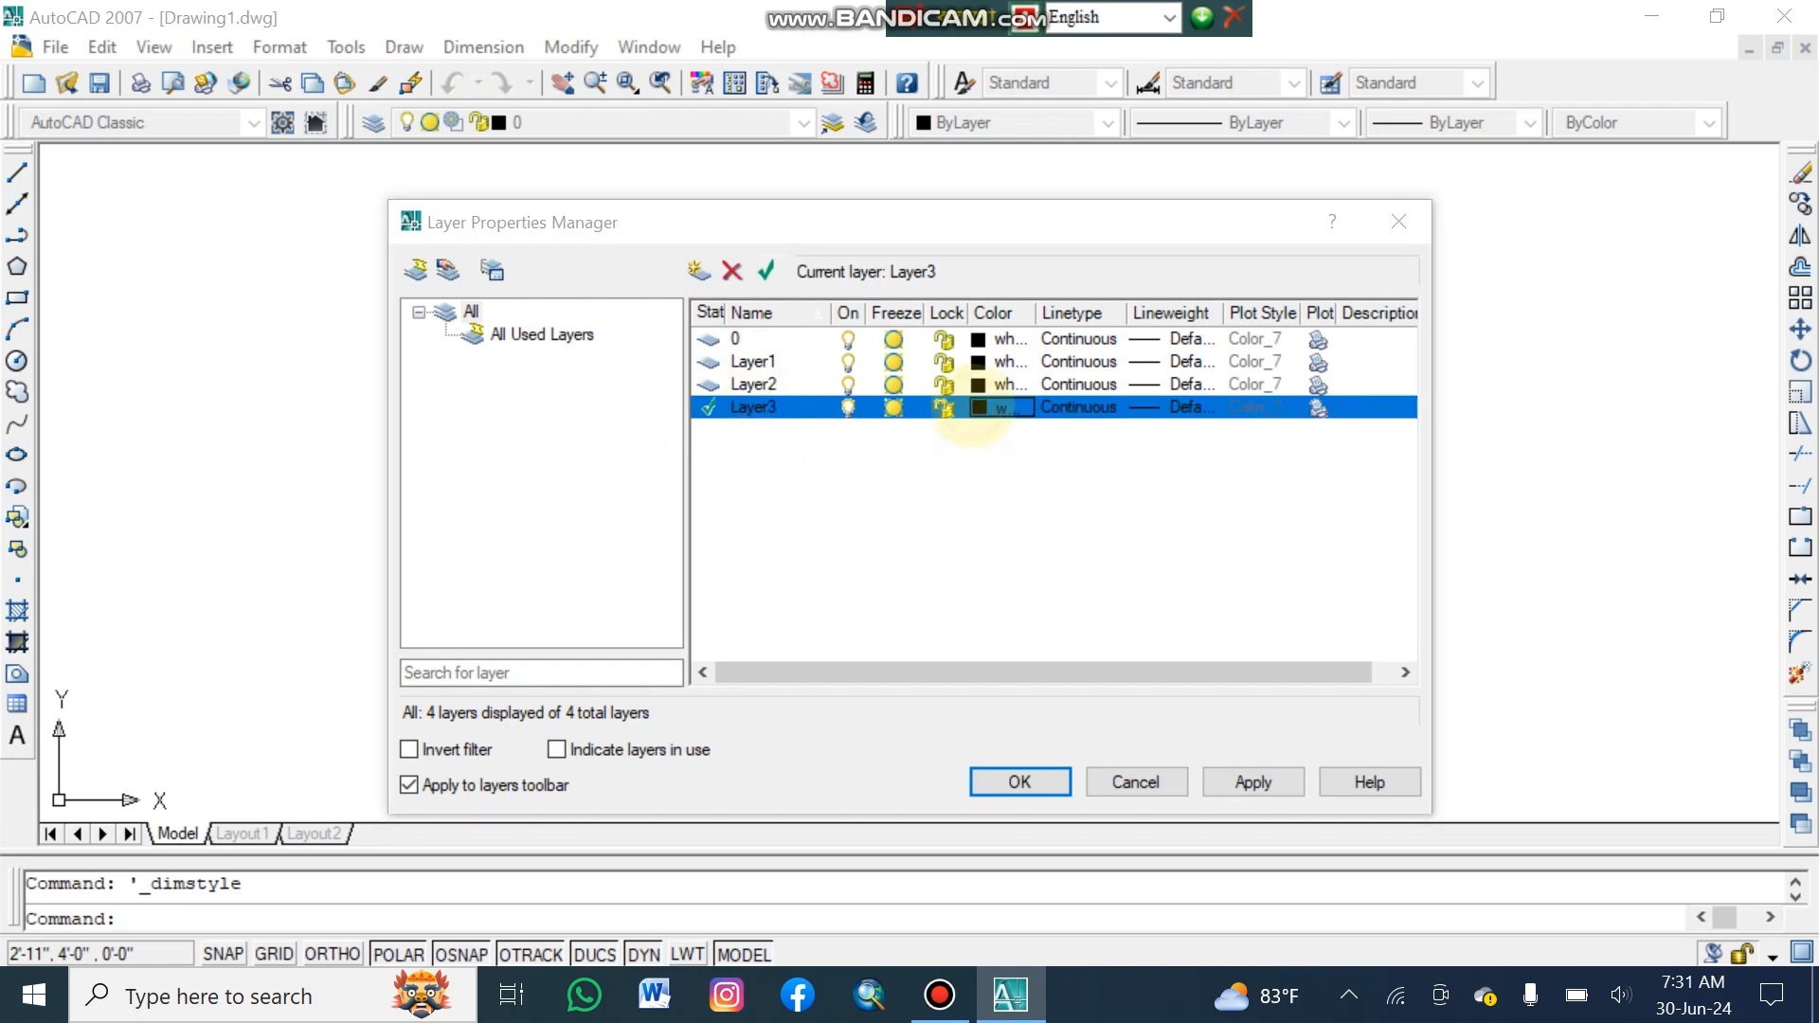
pyautogui.click(683, 427)
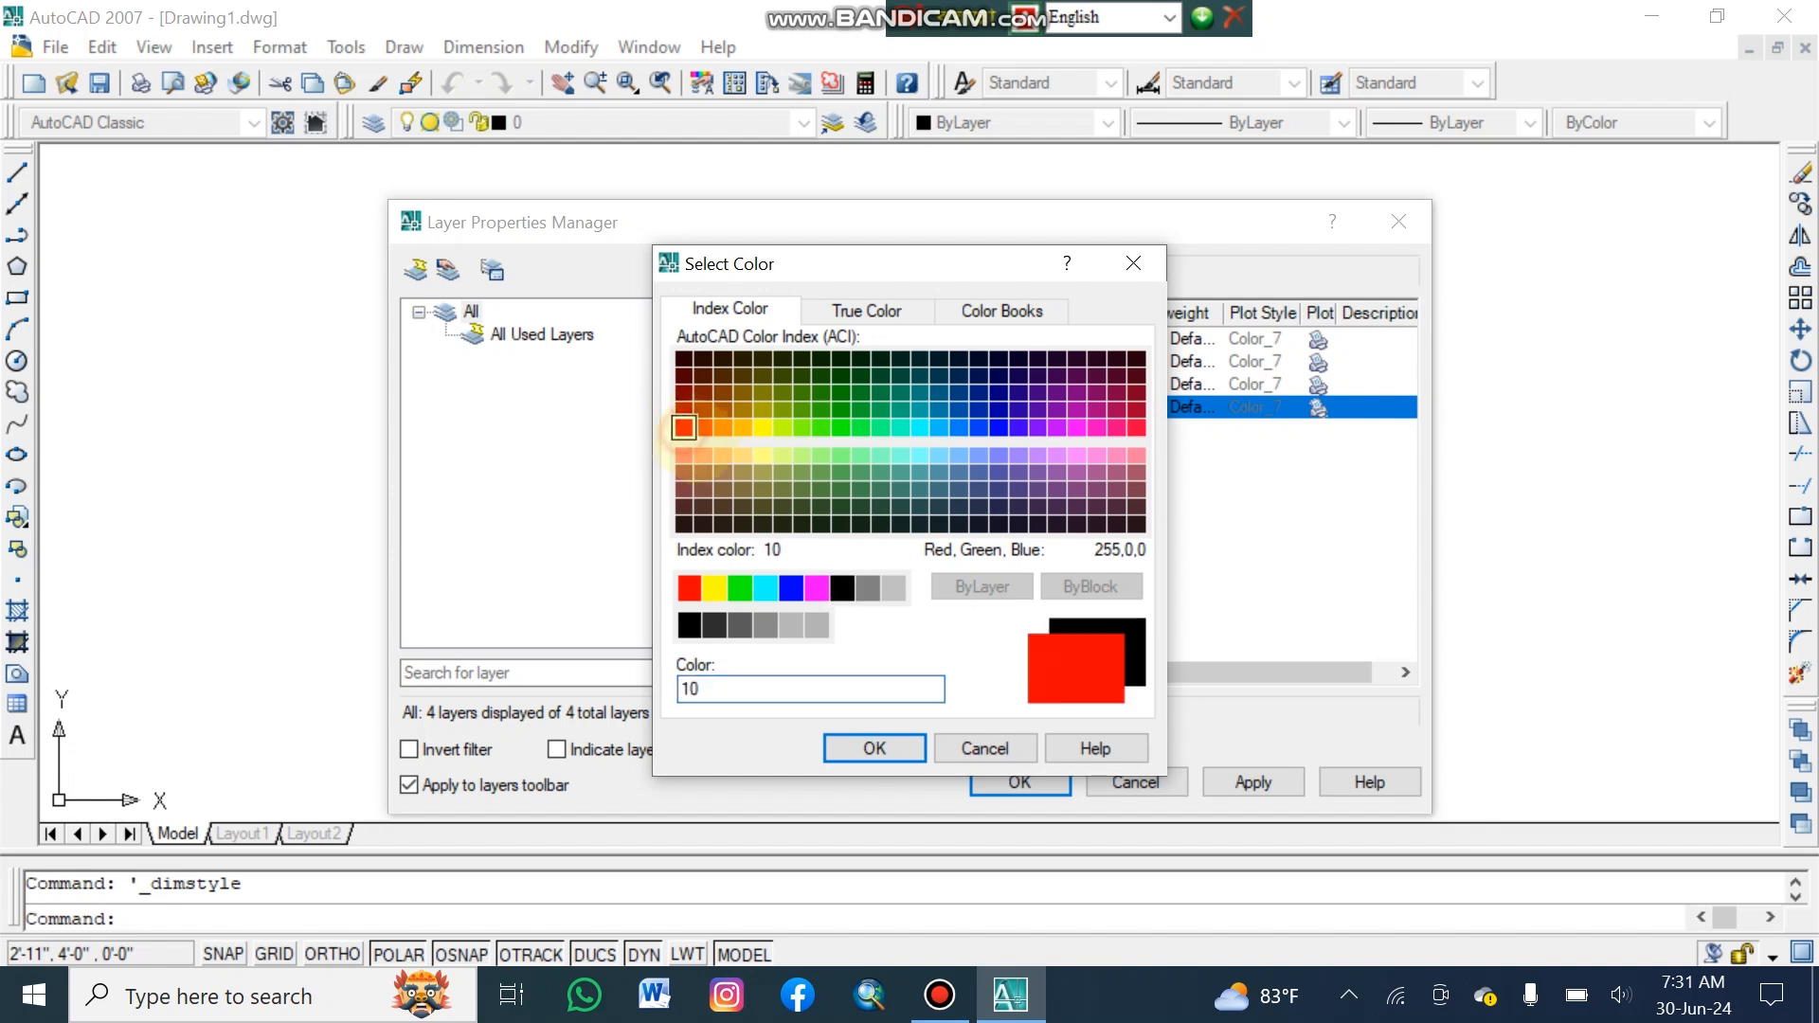
pyautogui.click(873, 748)
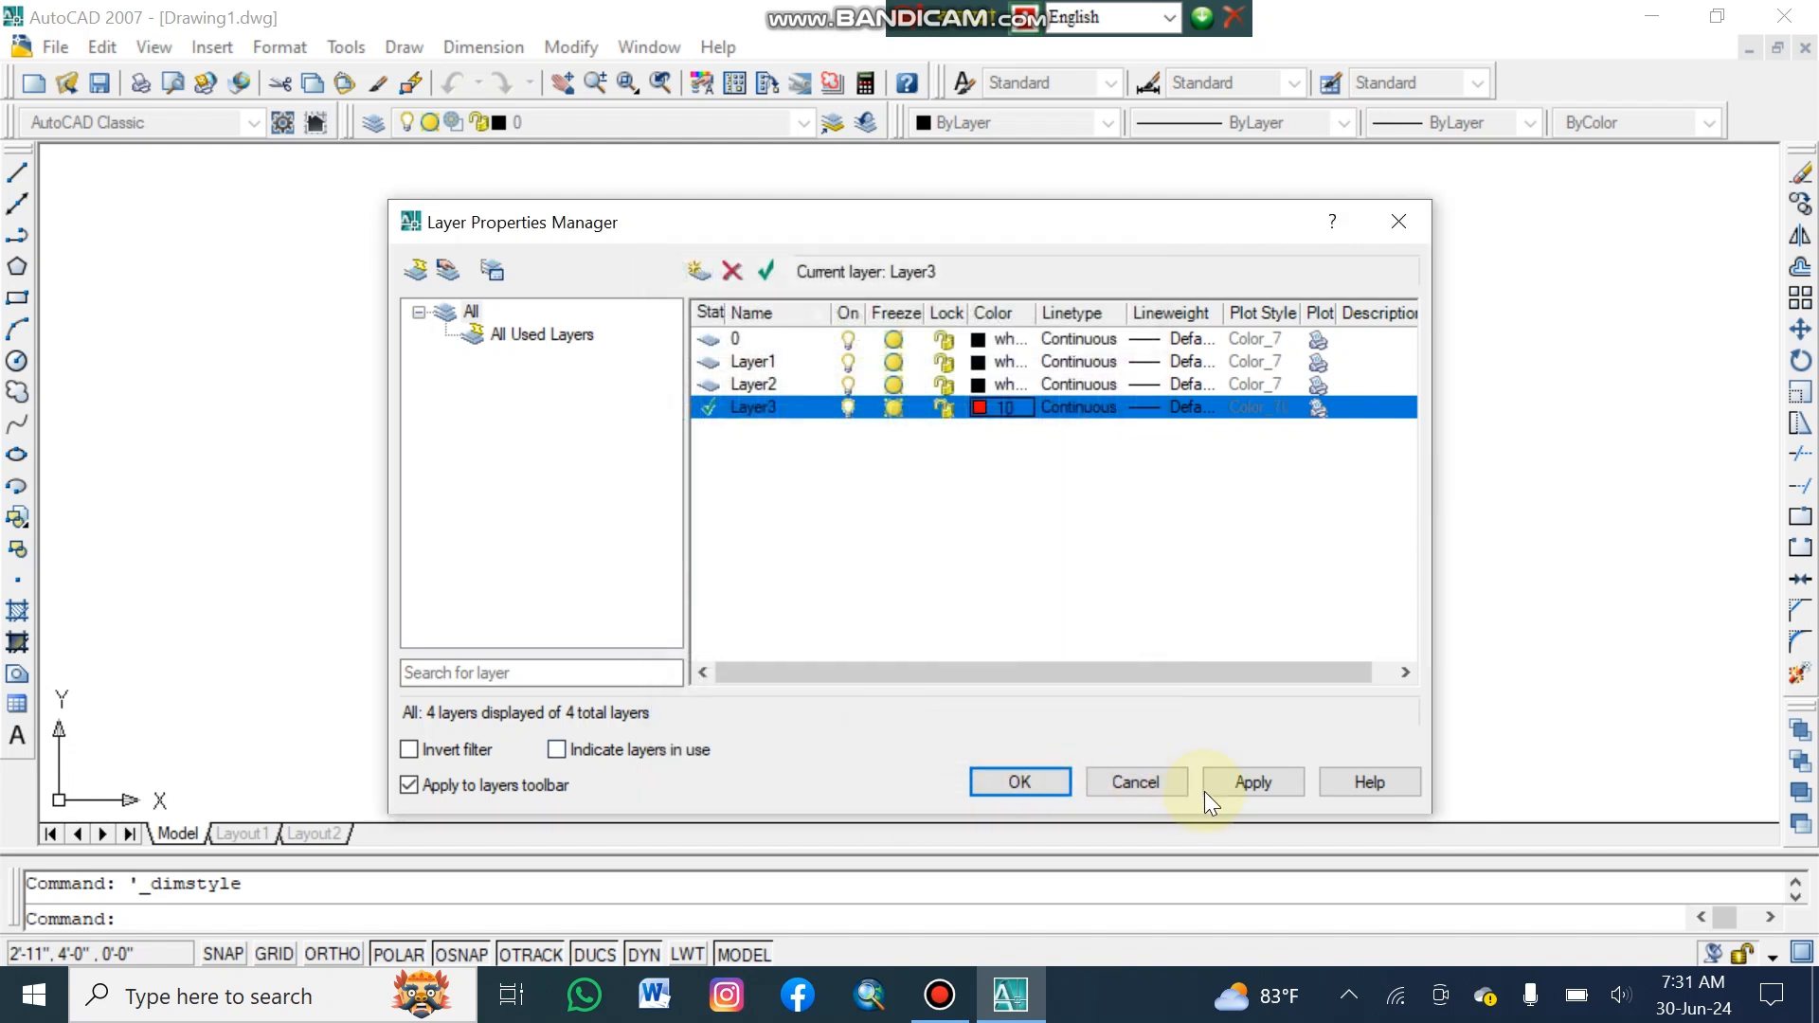
# Apply the layer changes and close the layer manager.
pyautogui.click(1260, 781)
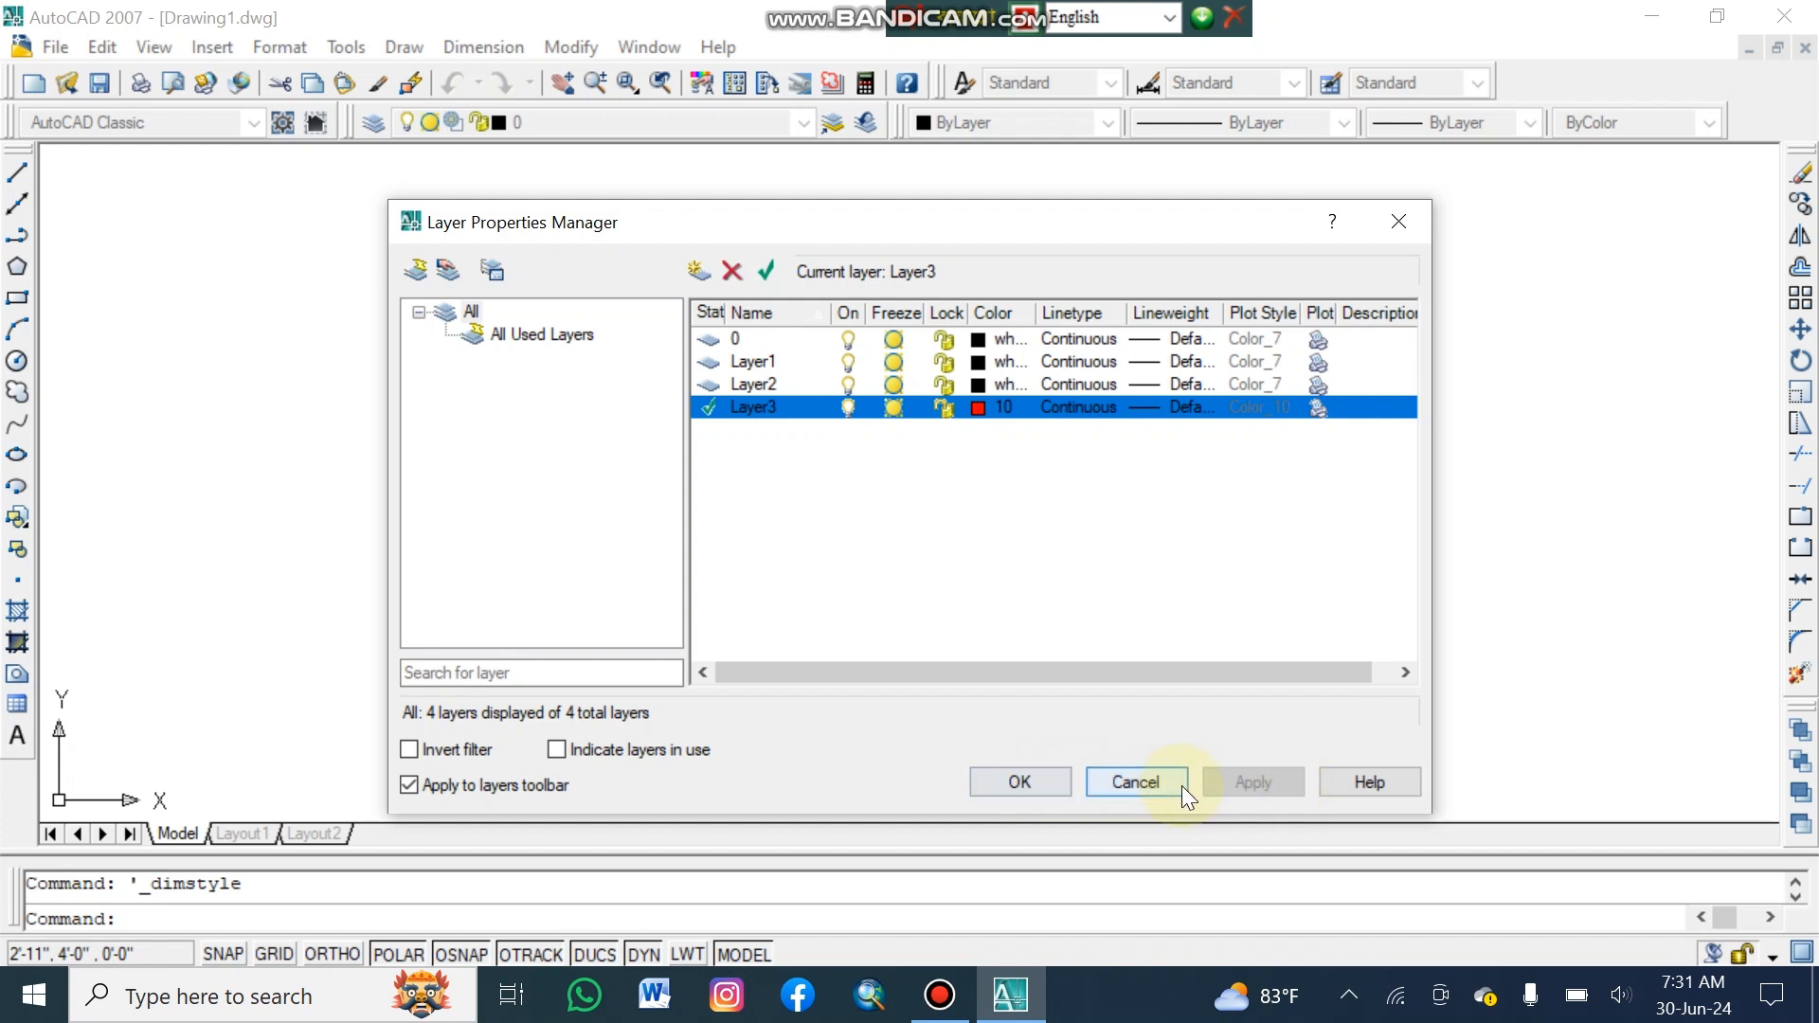
pyautogui.click(1014, 783)
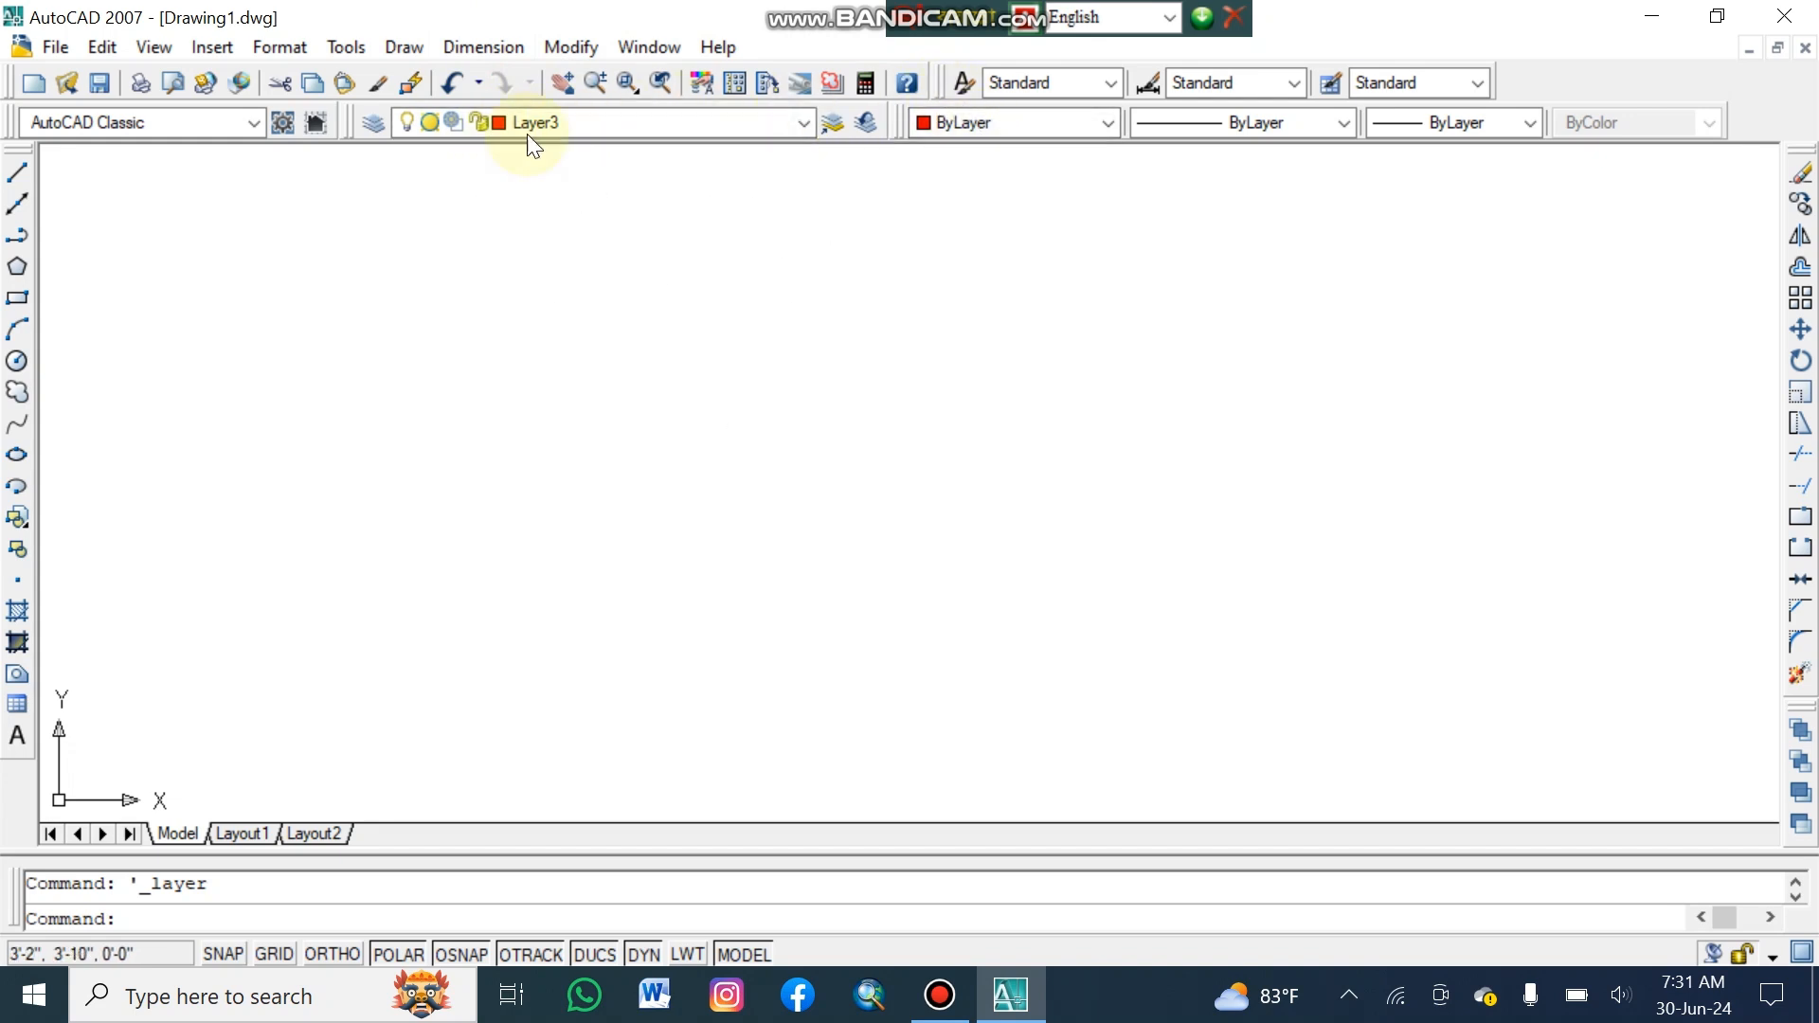
# Open the map image জয়পুর_৫৮_১--page-001 from the Downloads folder as a raster image reference.
pyautogui.click(208, 44)
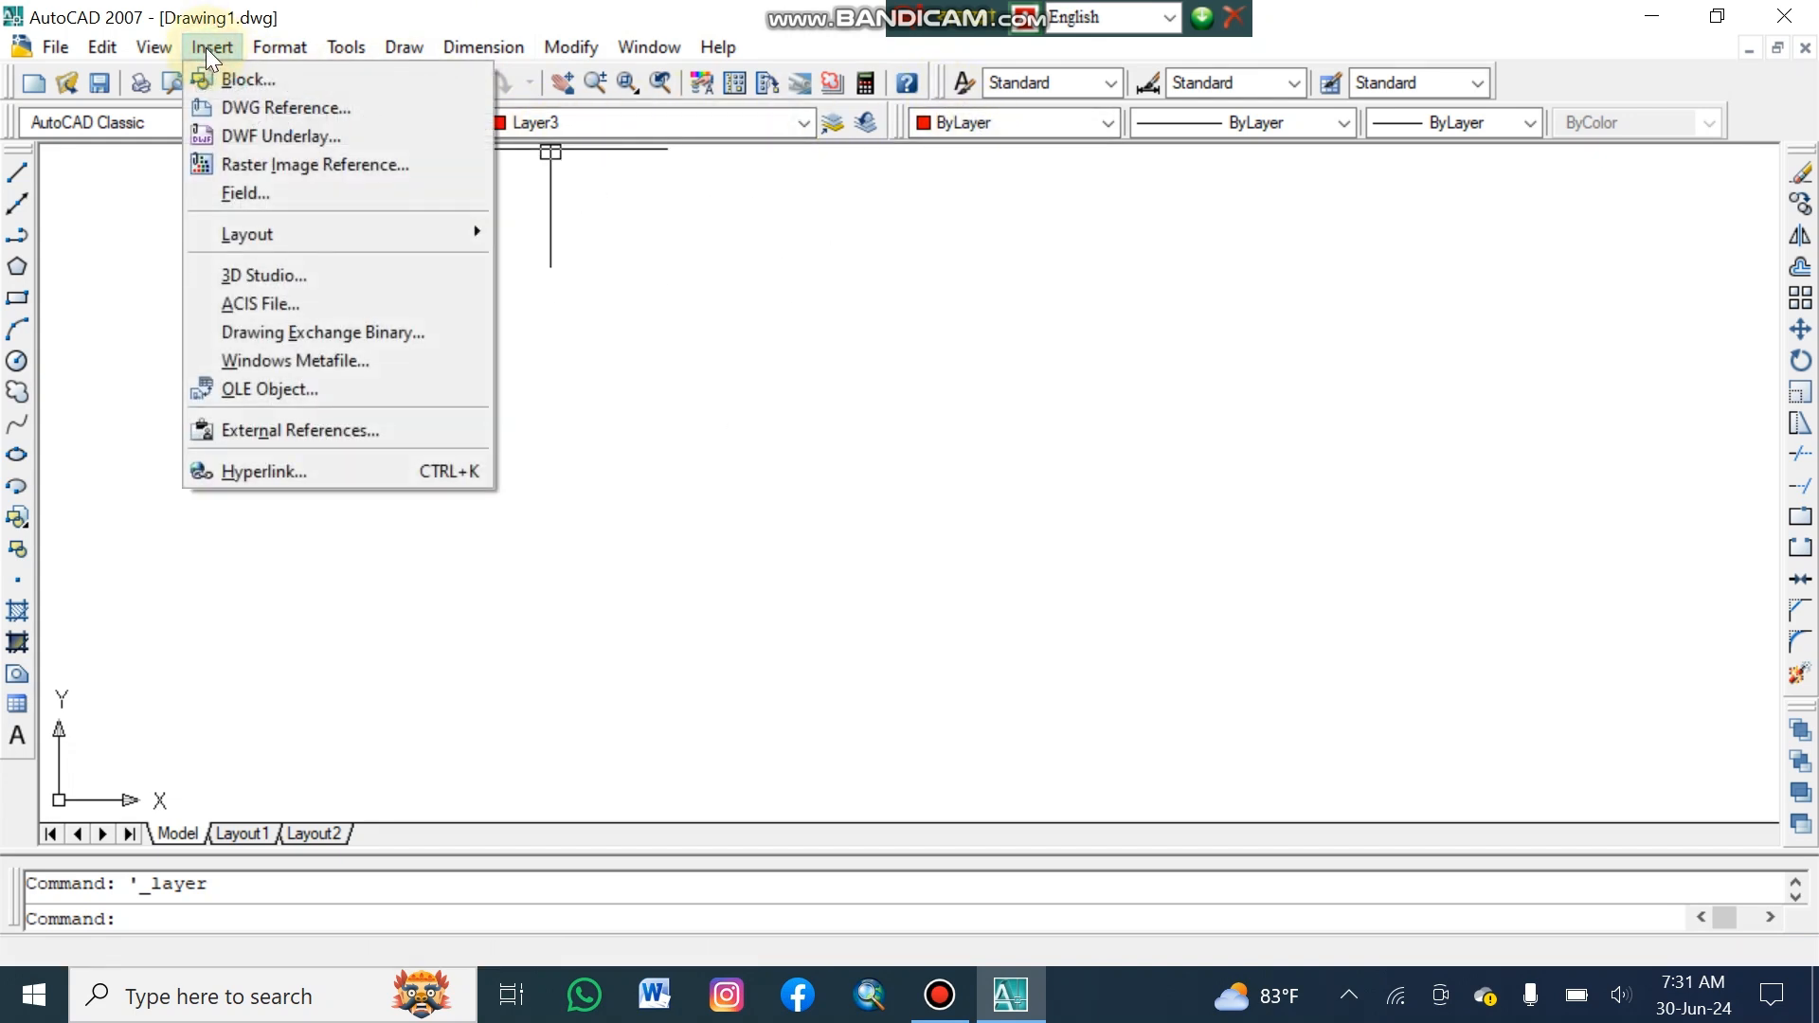
pyautogui.click(310, 168)
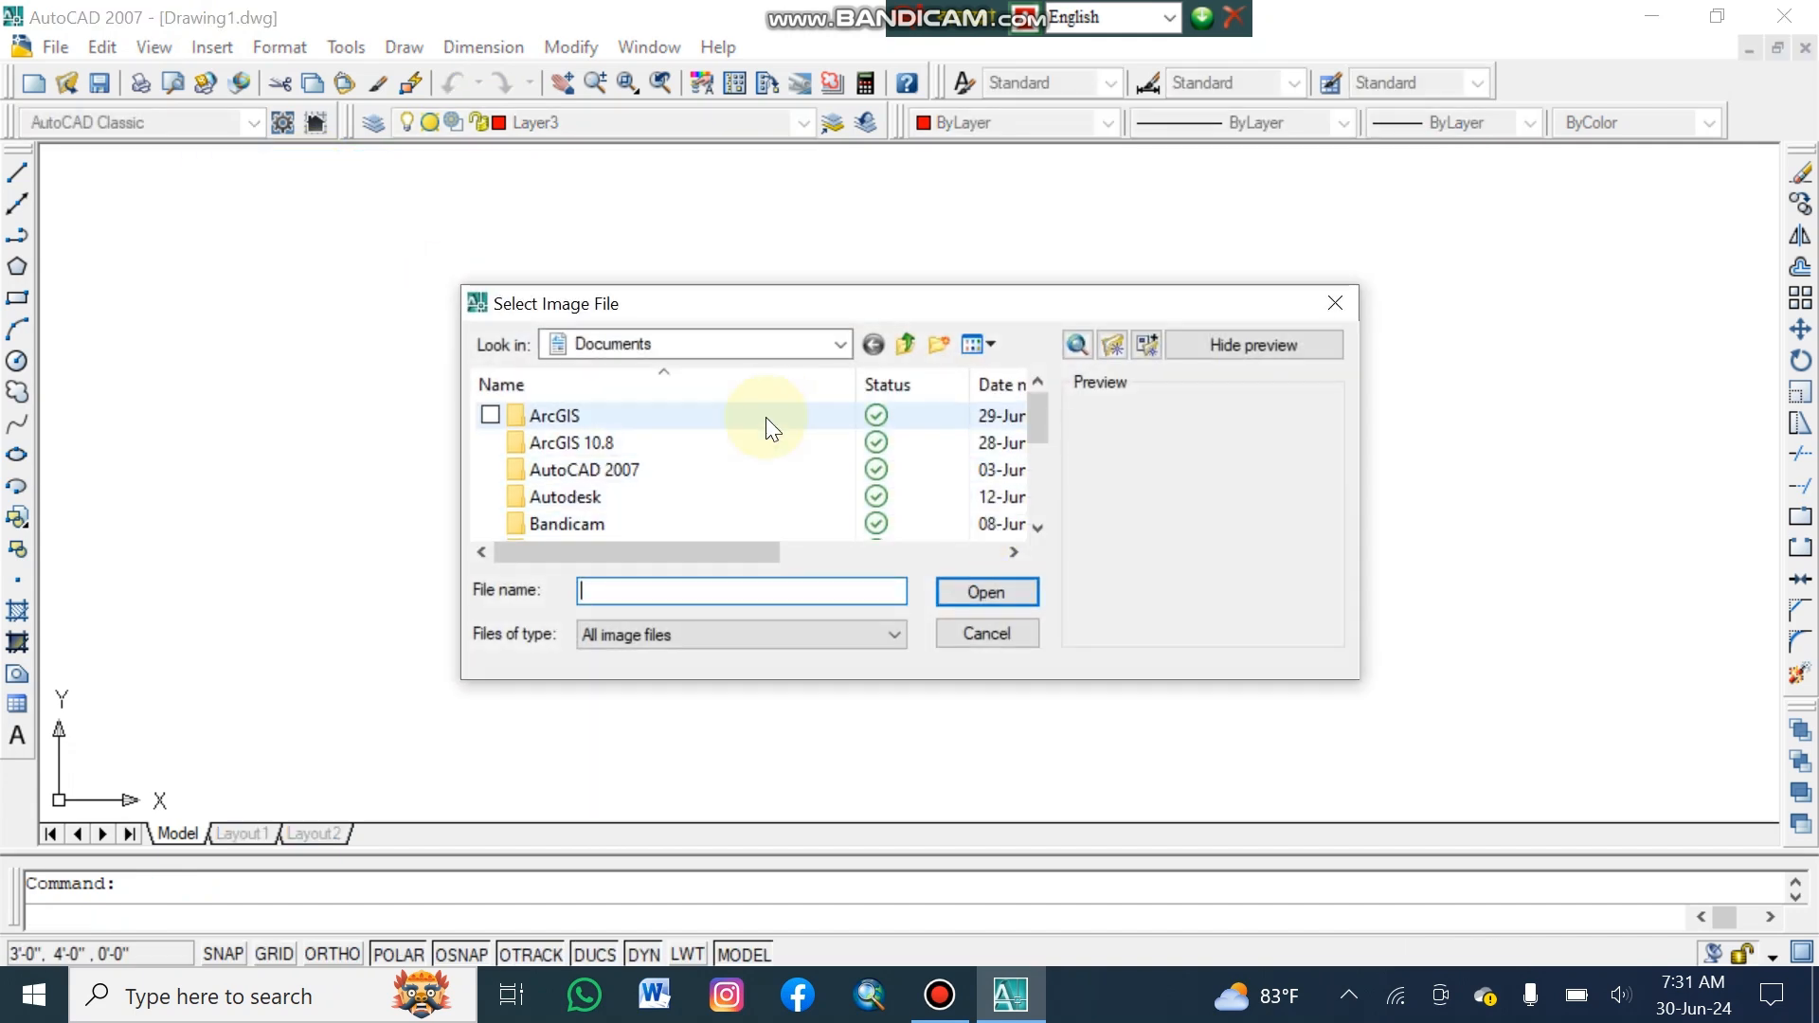
pyautogui.click(840, 342)
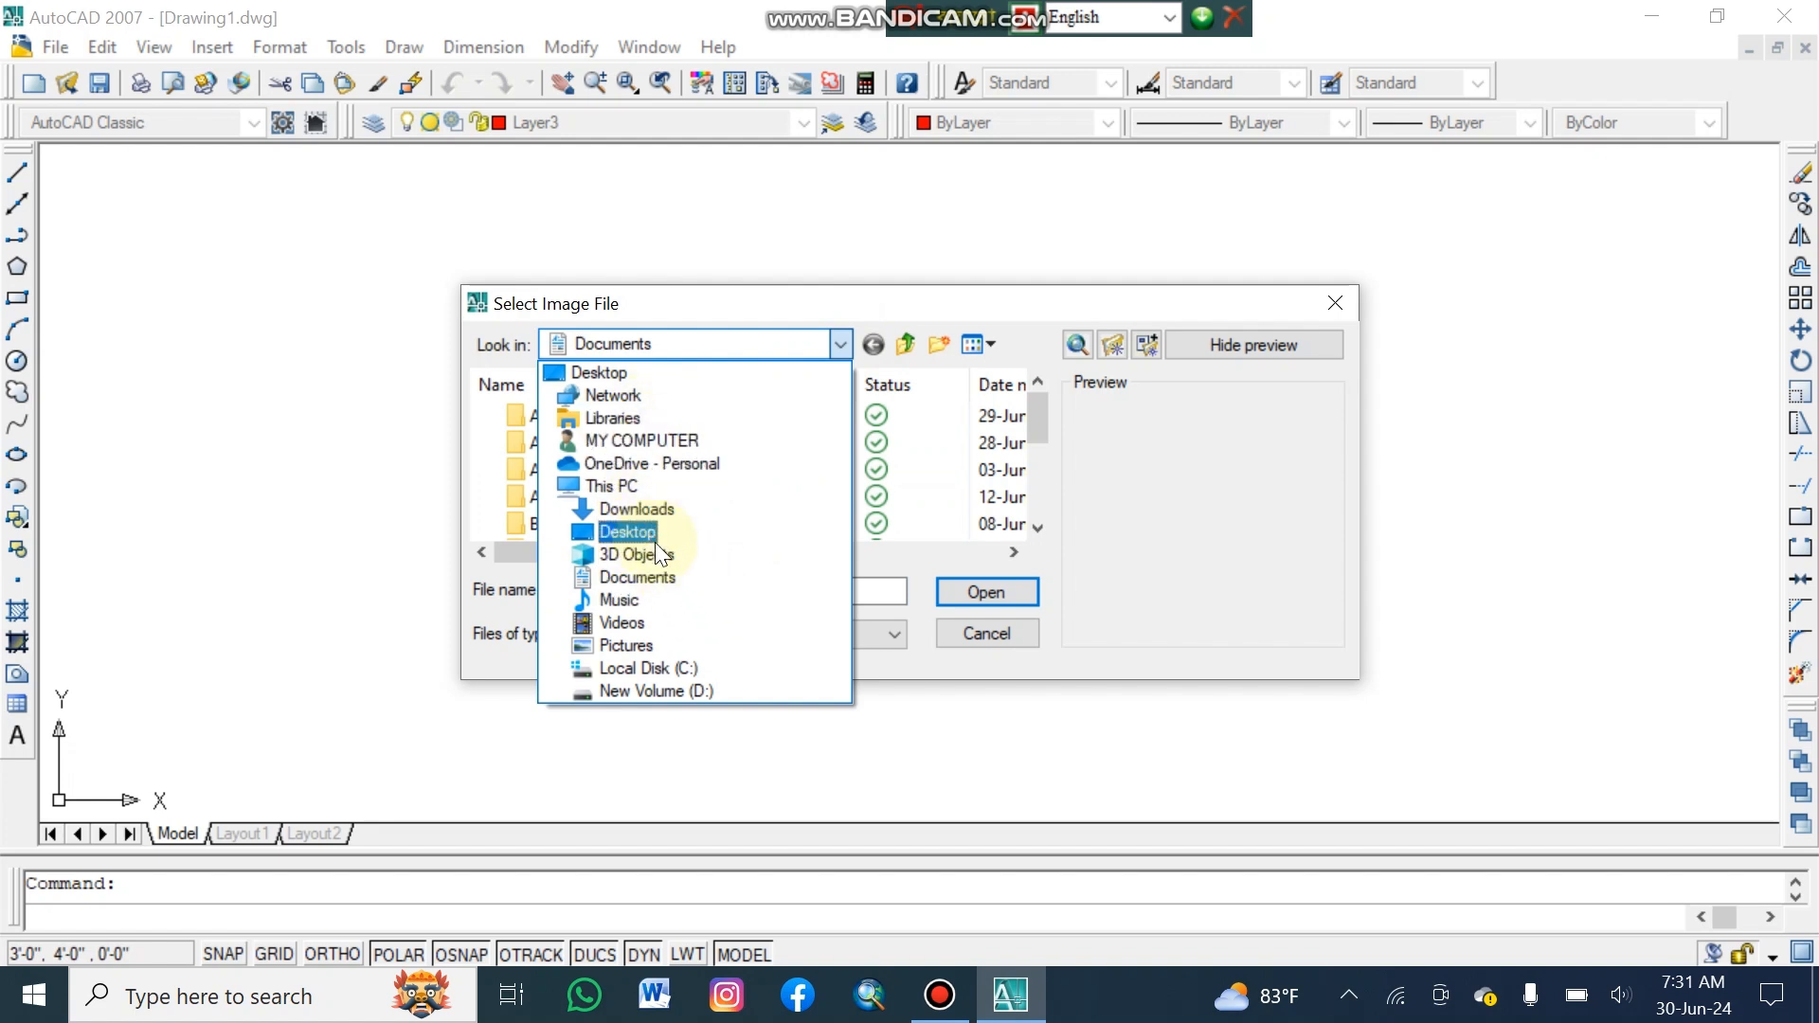
pyautogui.click(652, 573)
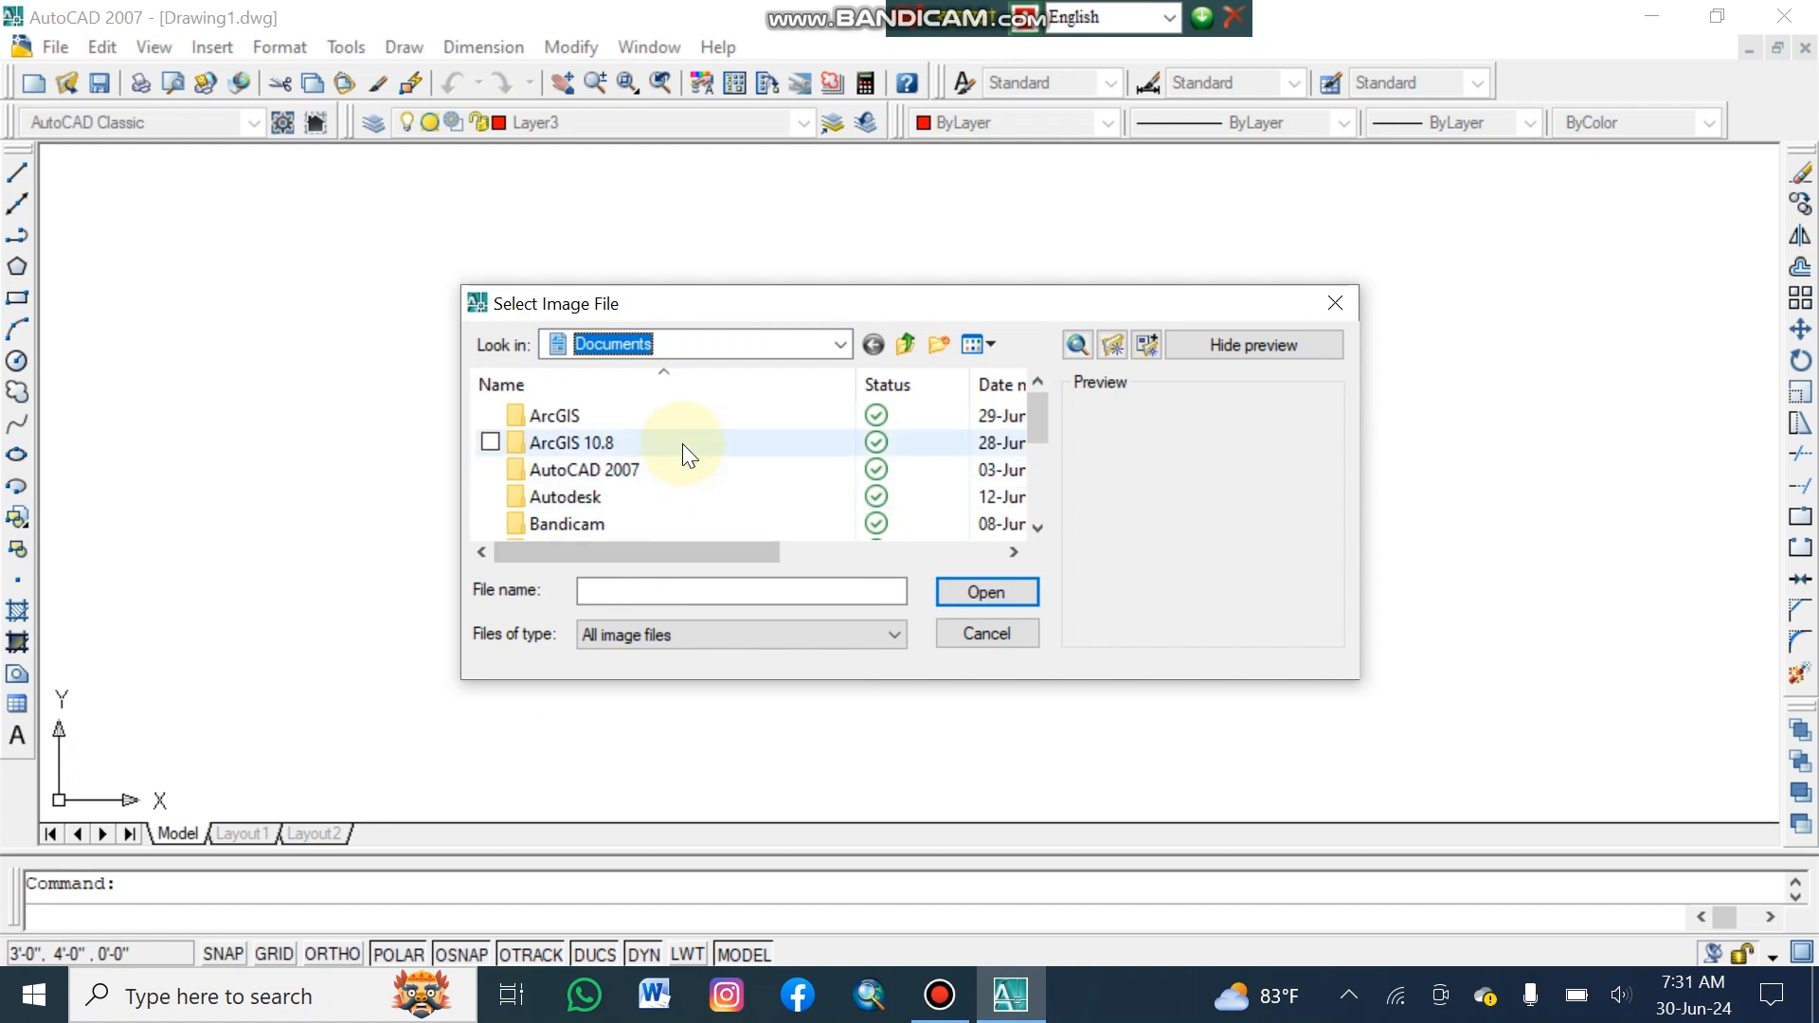
pyautogui.scroll(-3, 682, 443)
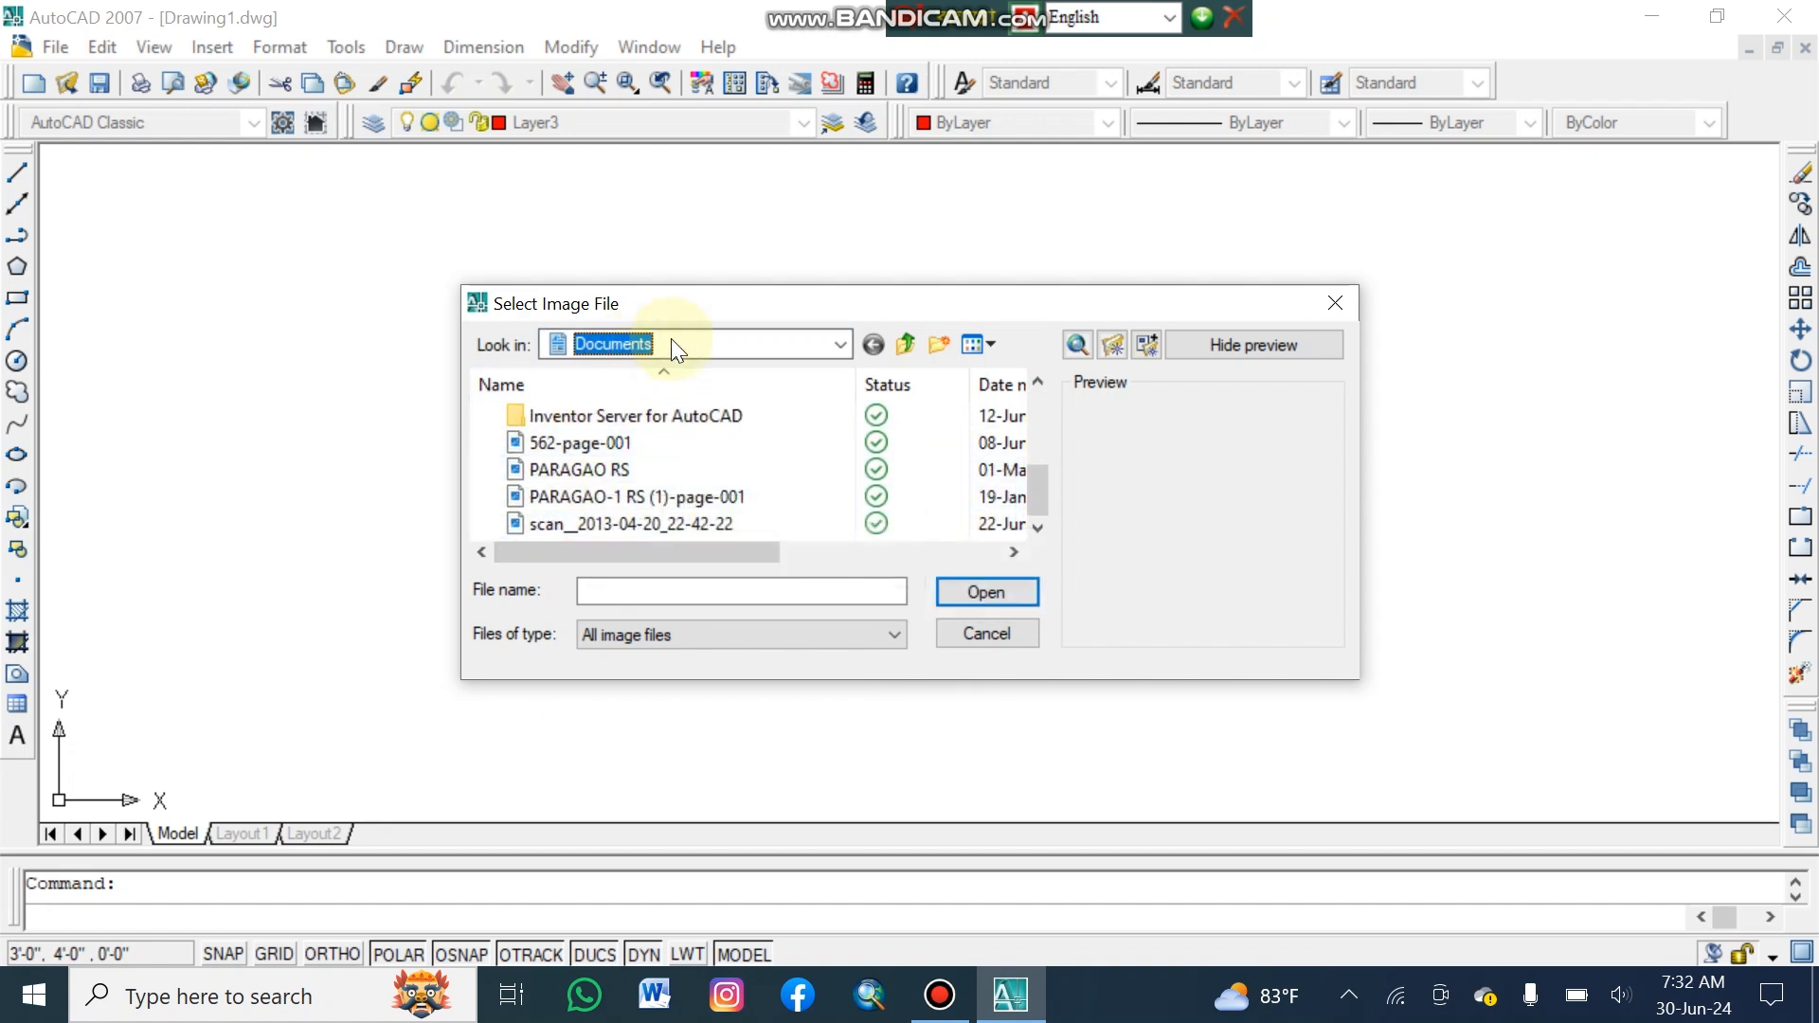
pyautogui.click(841, 346)
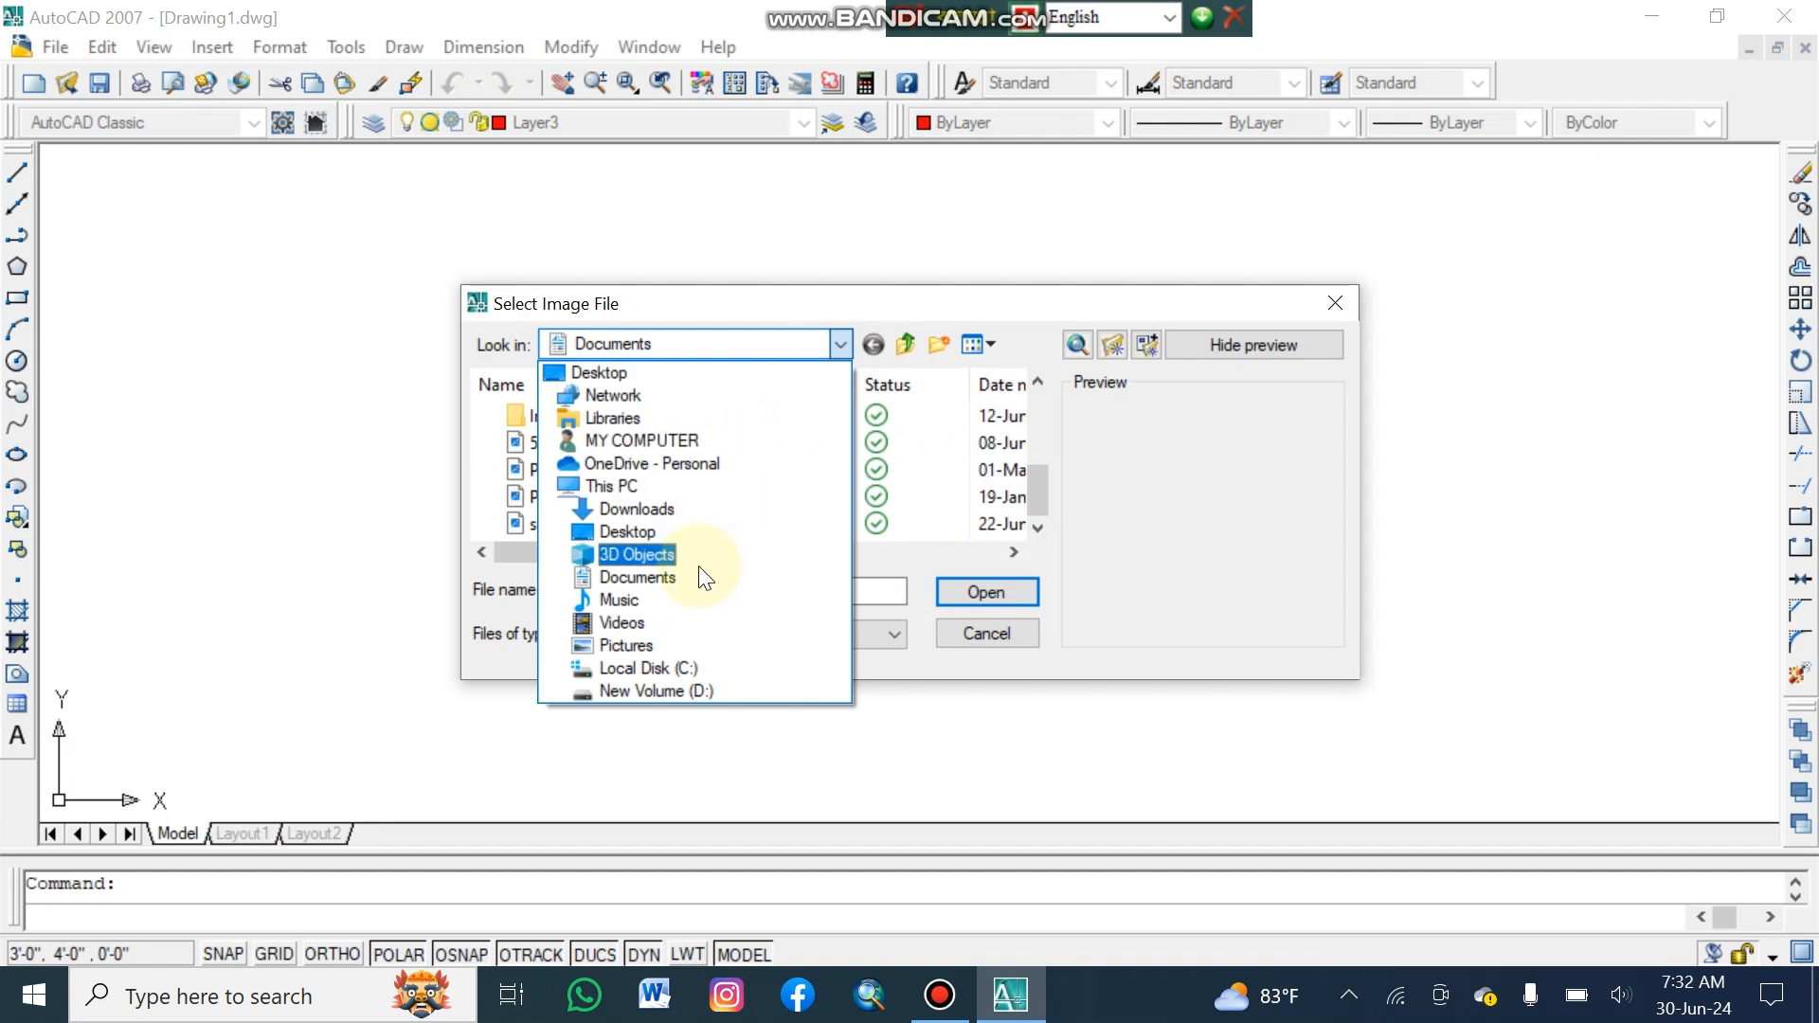
pyautogui.click(644, 576)
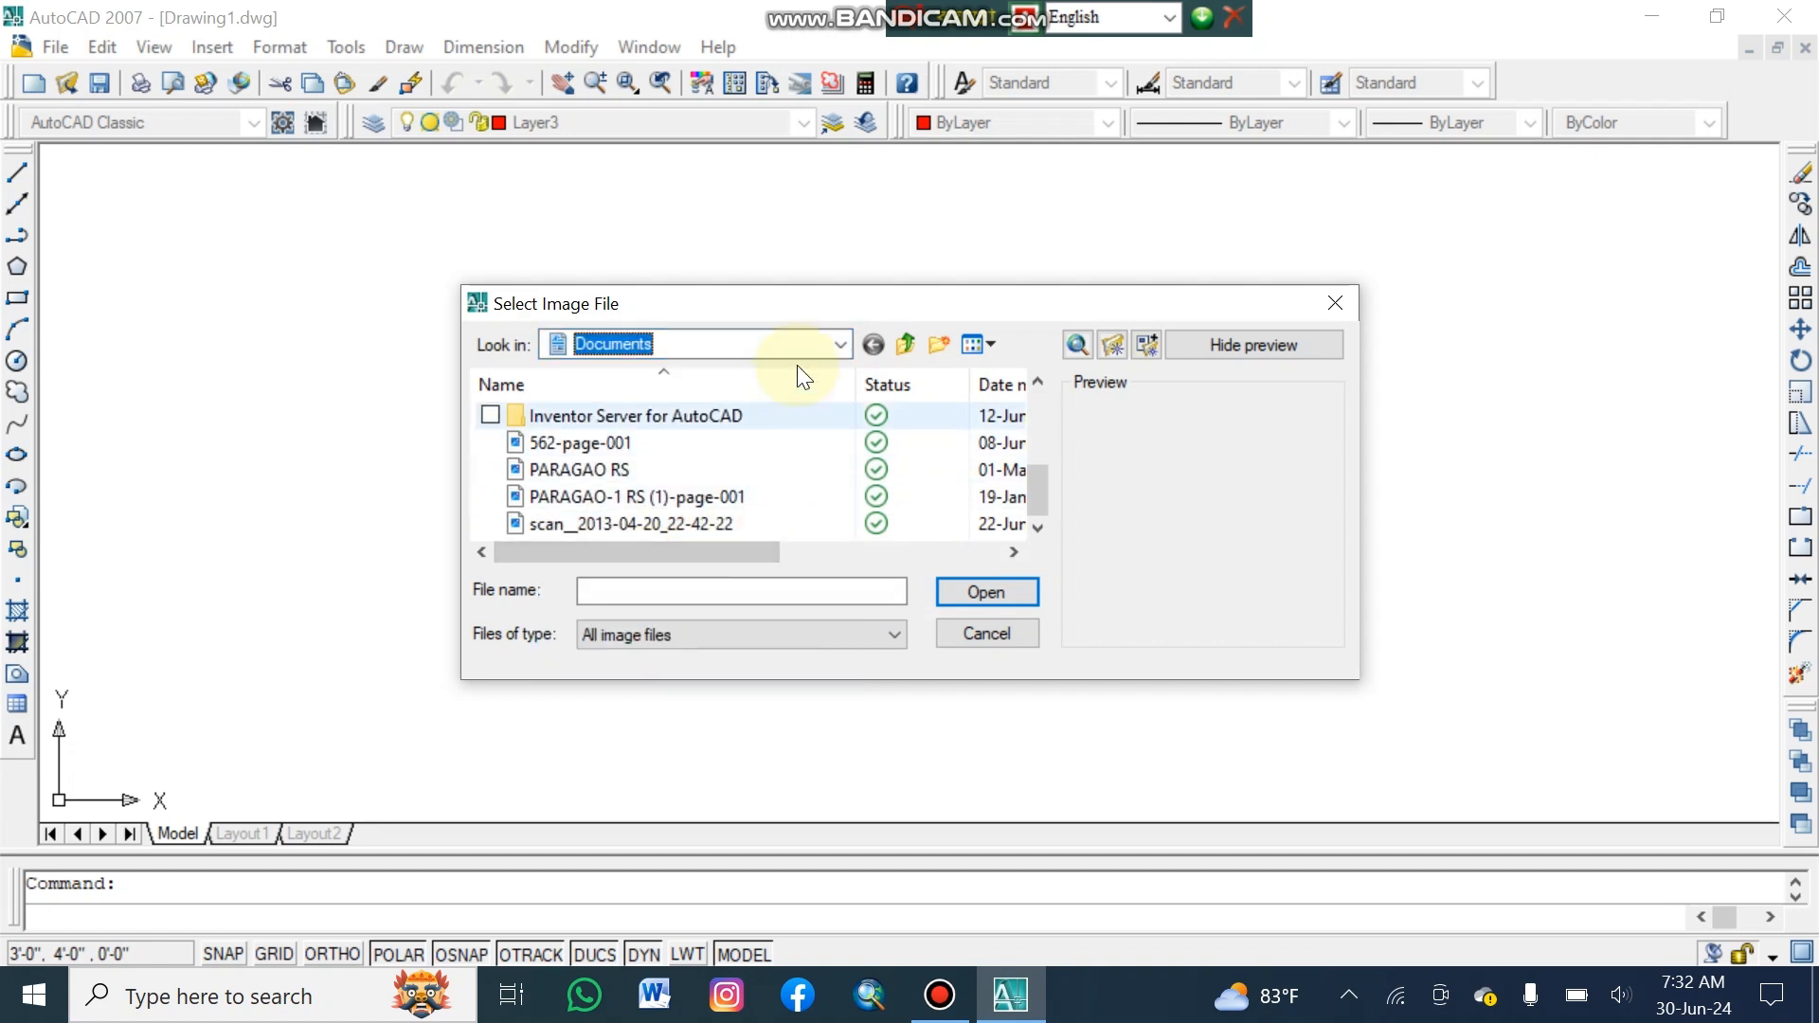
pyautogui.click(838, 346)
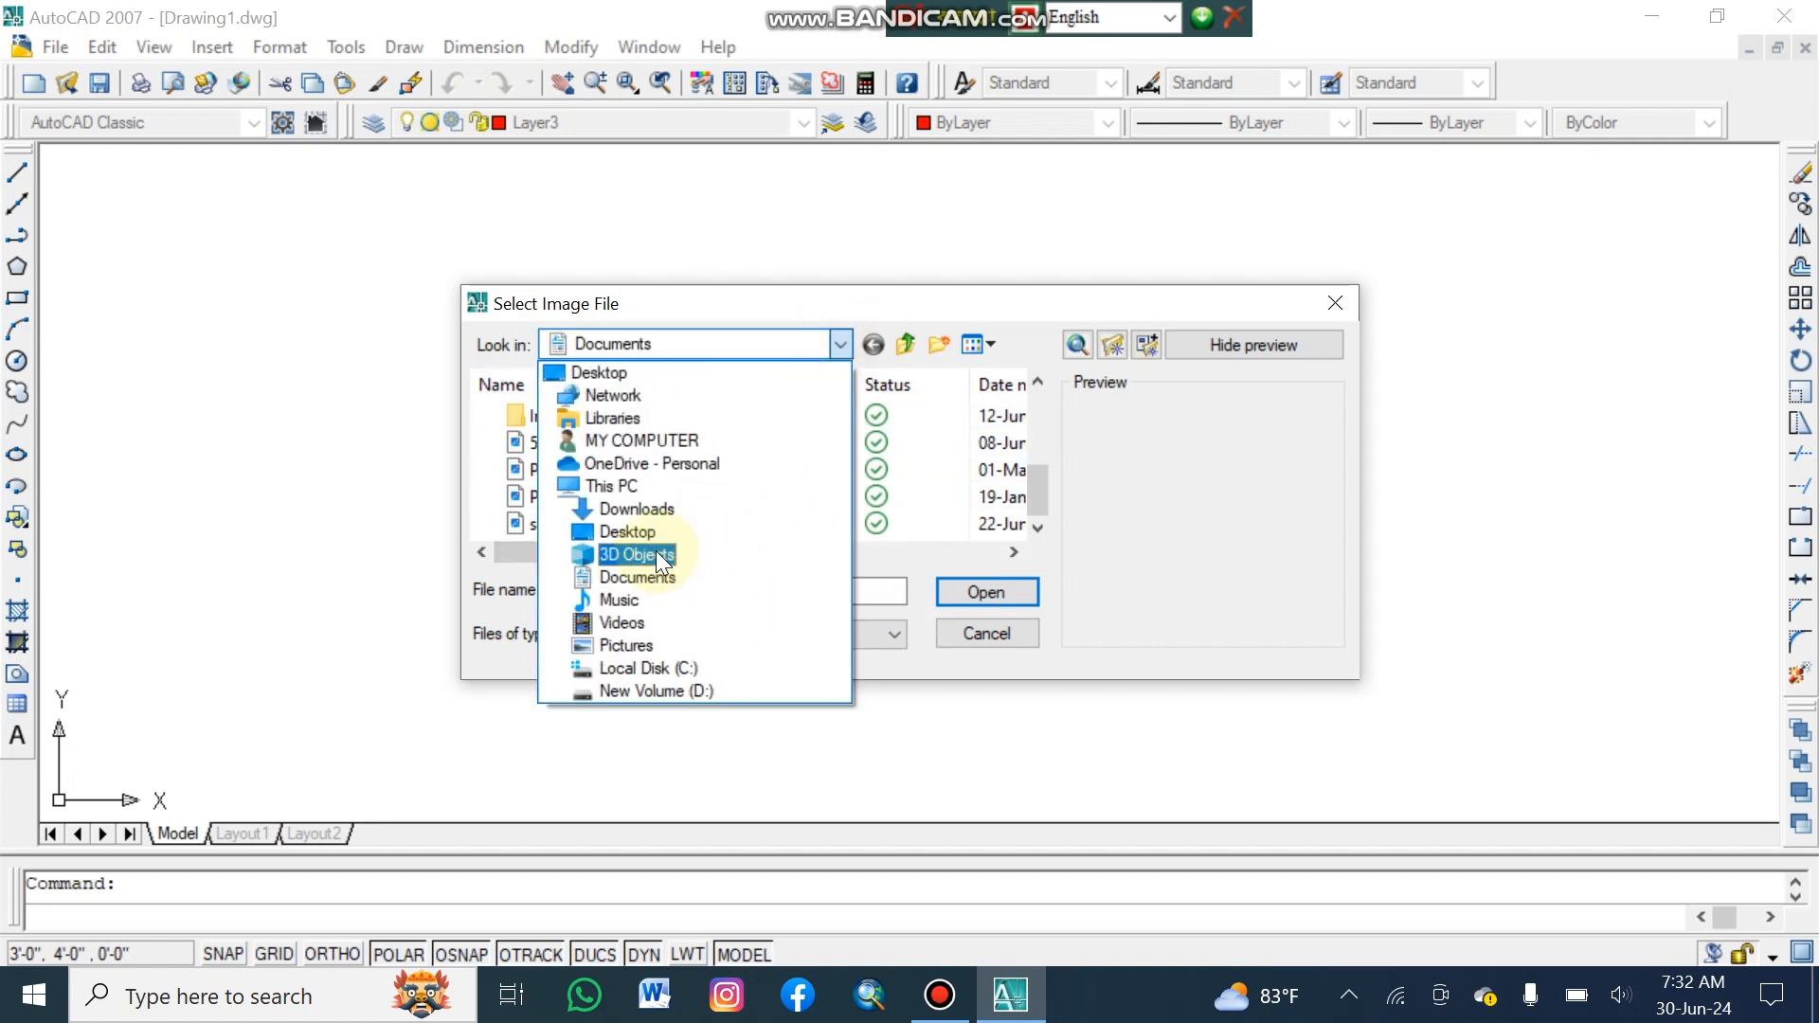
pyautogui.click(643, 531)
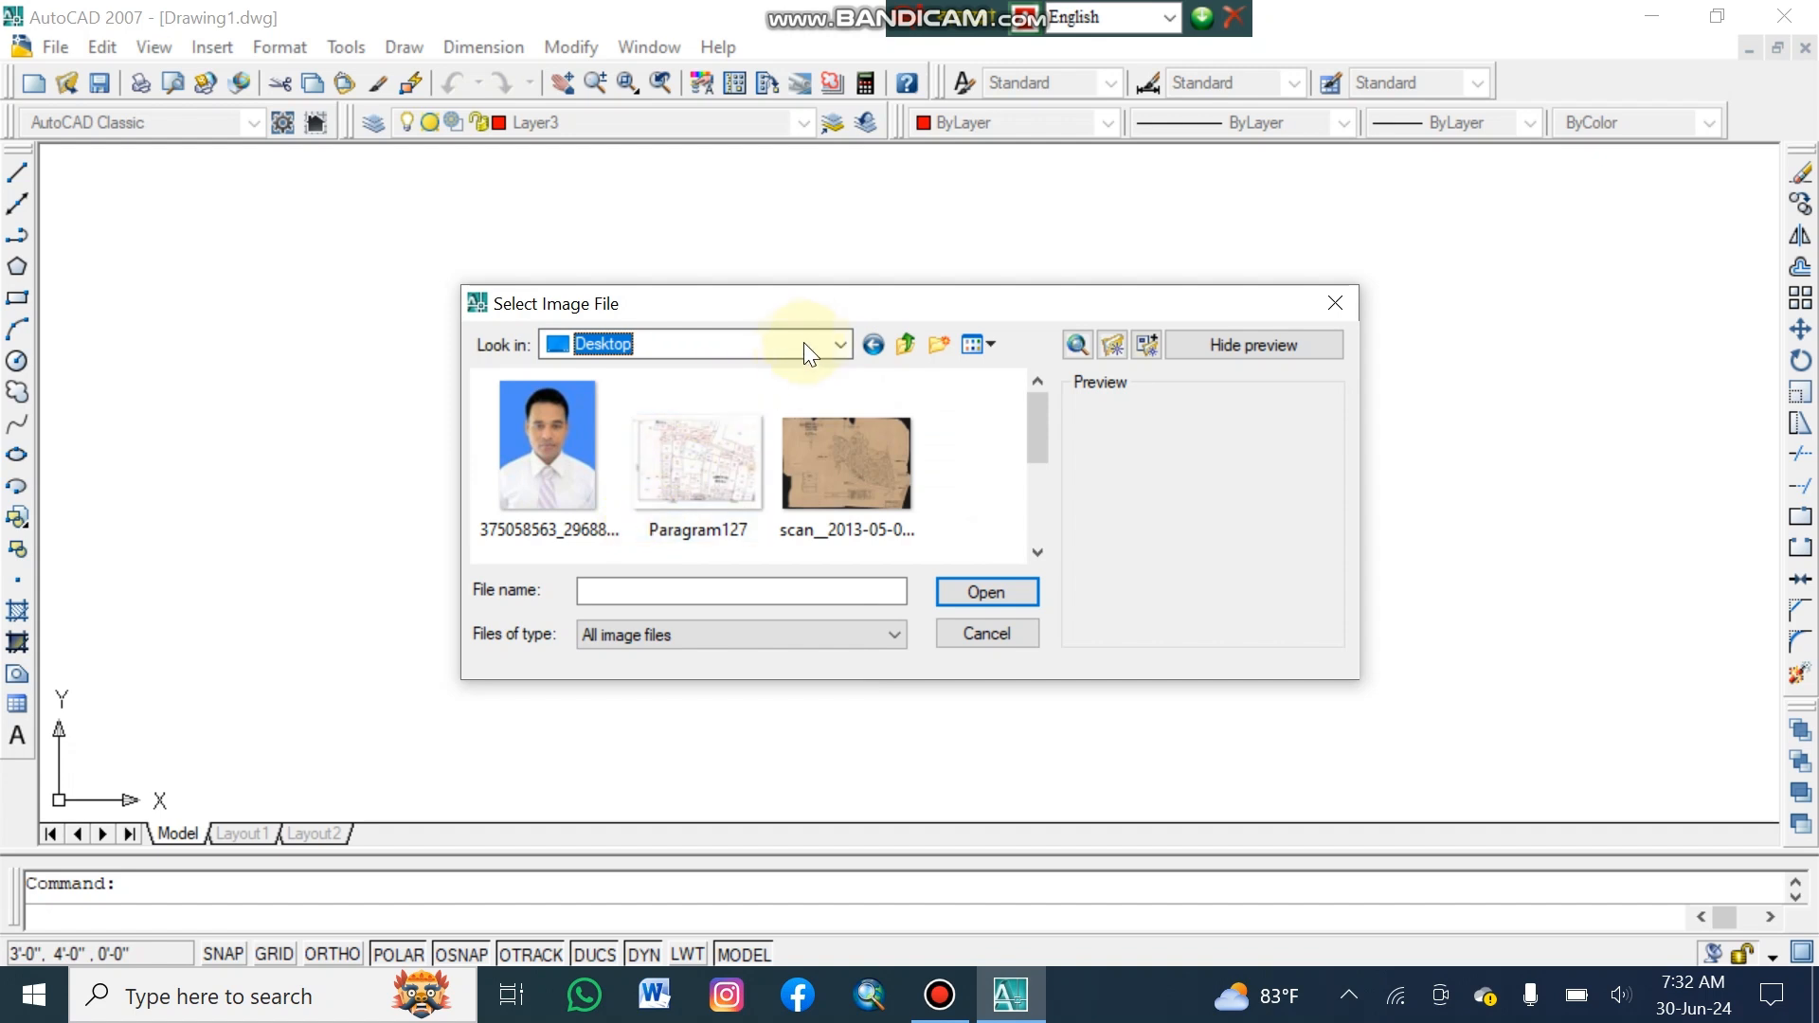
pyautogui.click(840, 343)
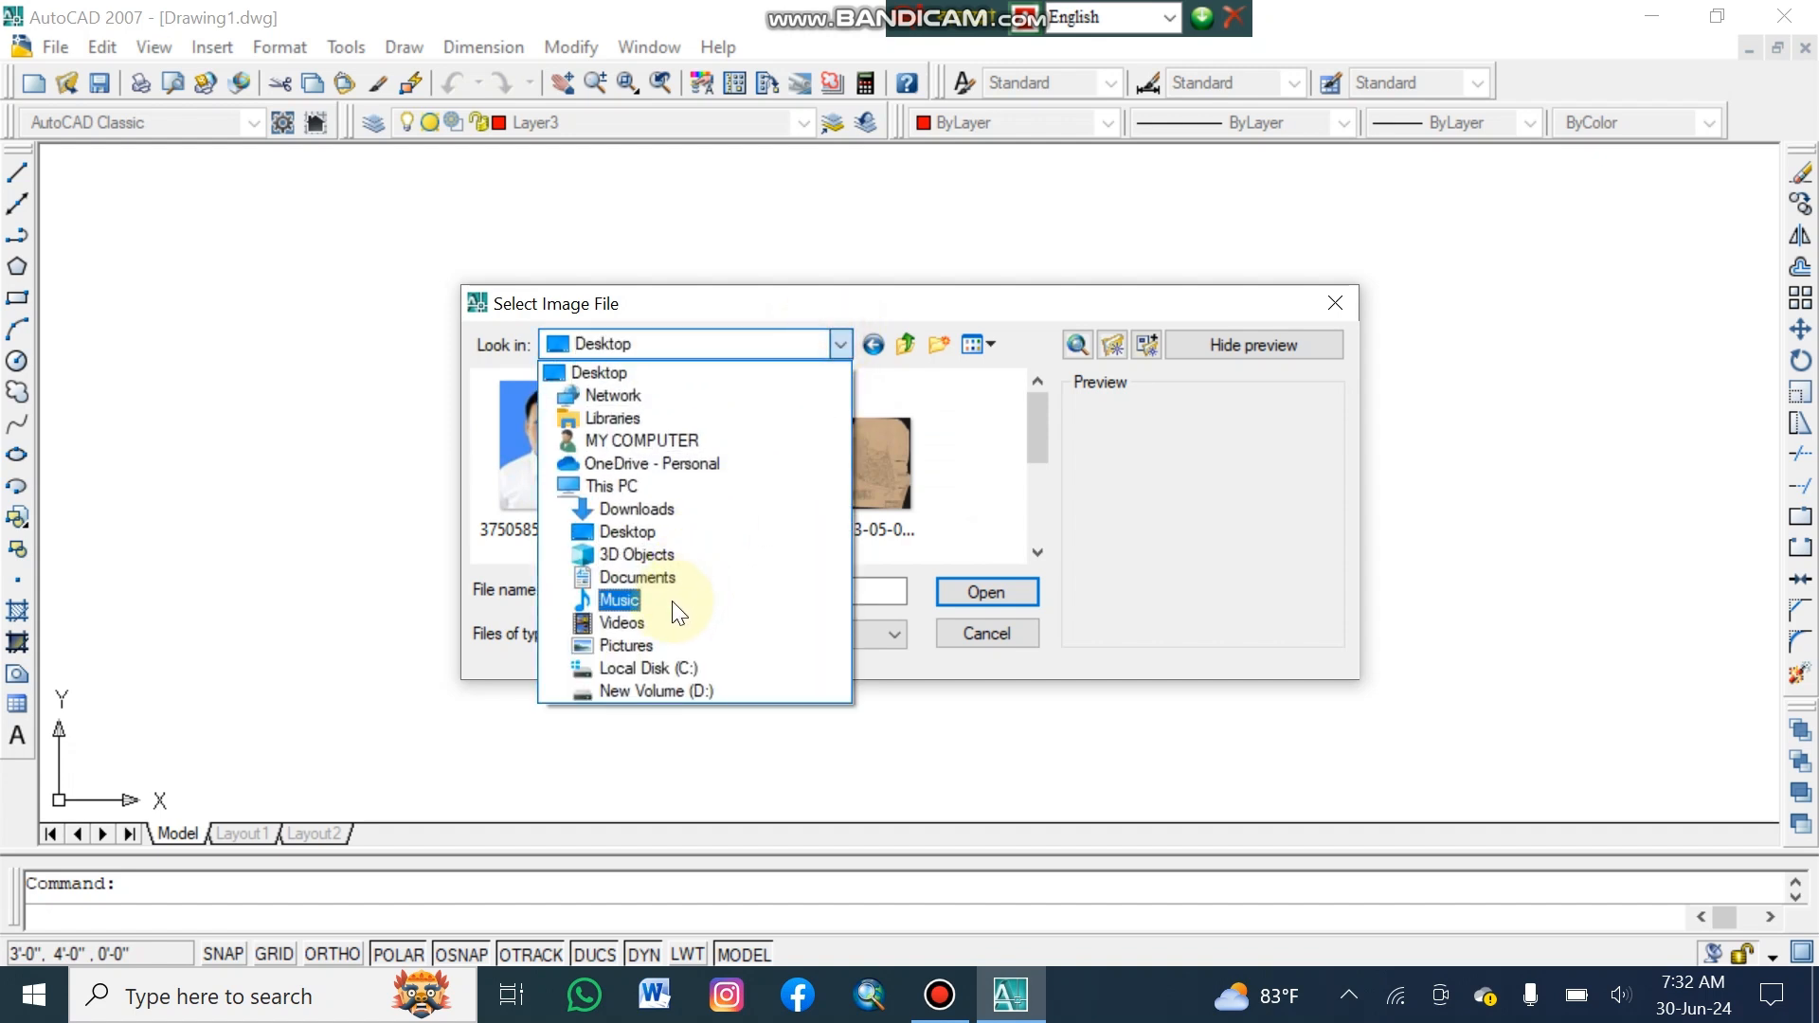
pyautogui.click(667, 508)
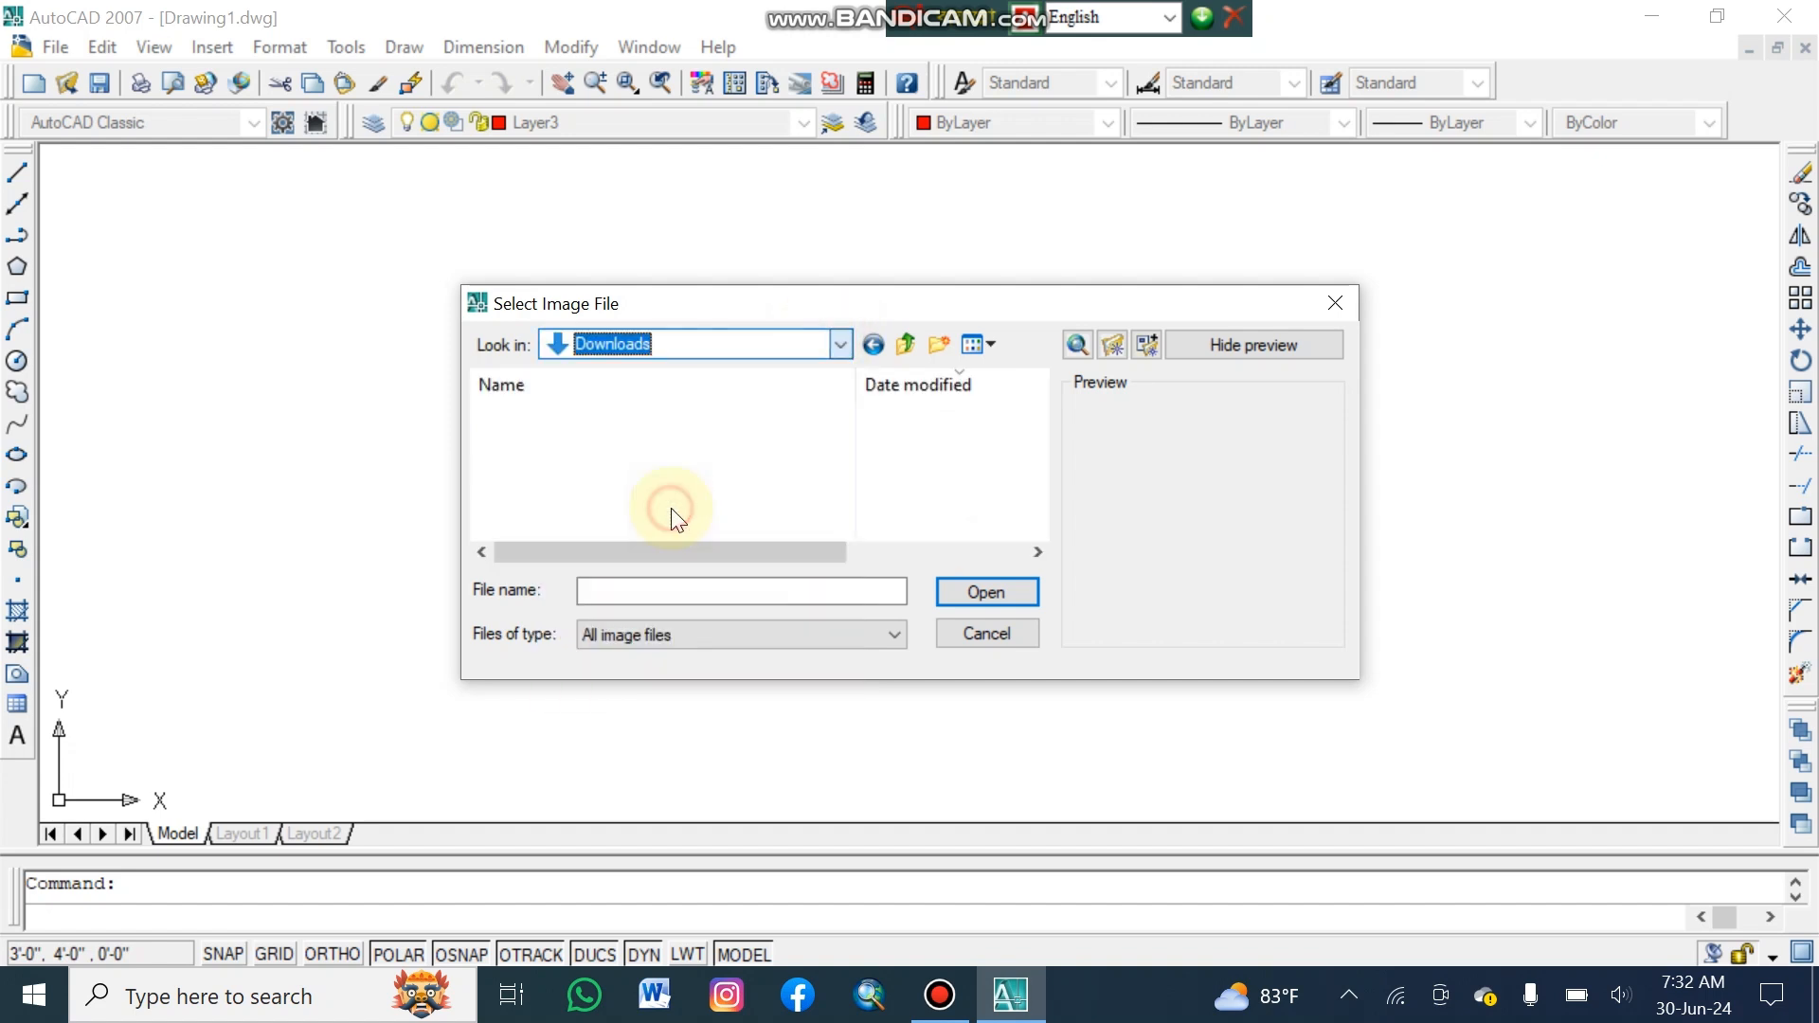
pyautogui.click(553, 470)
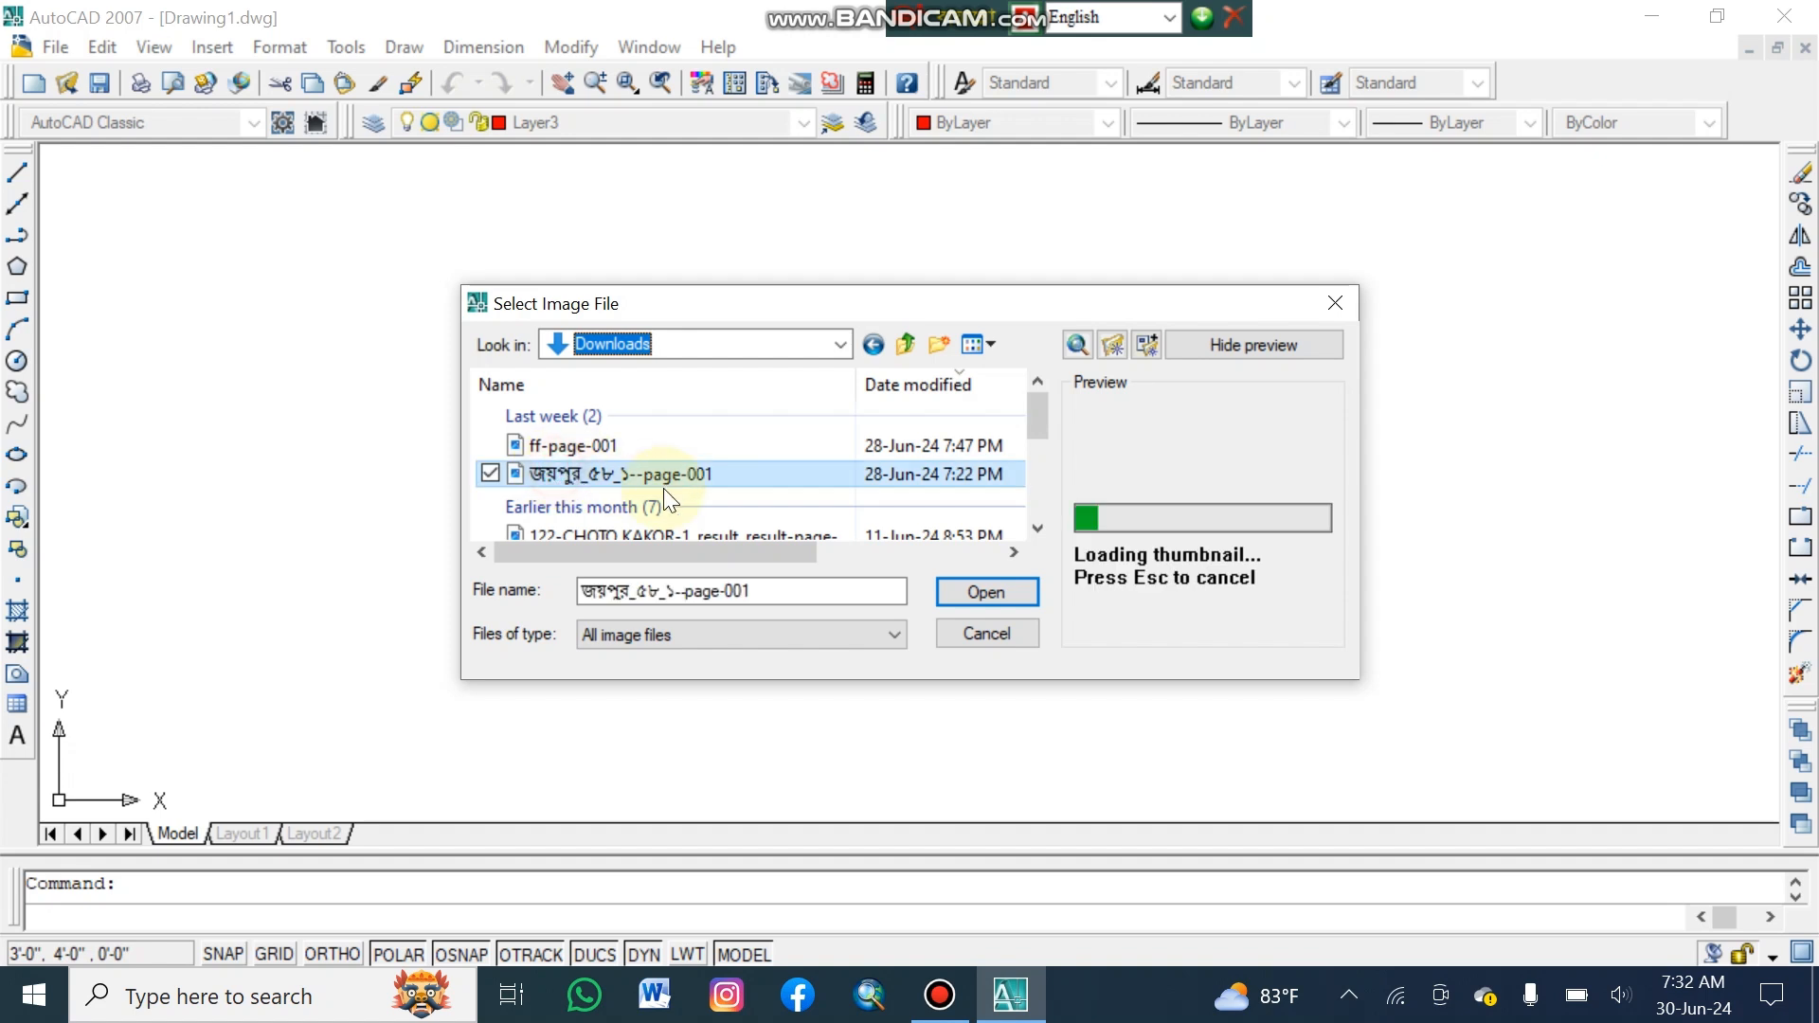
pyautogui.click(990, 595)
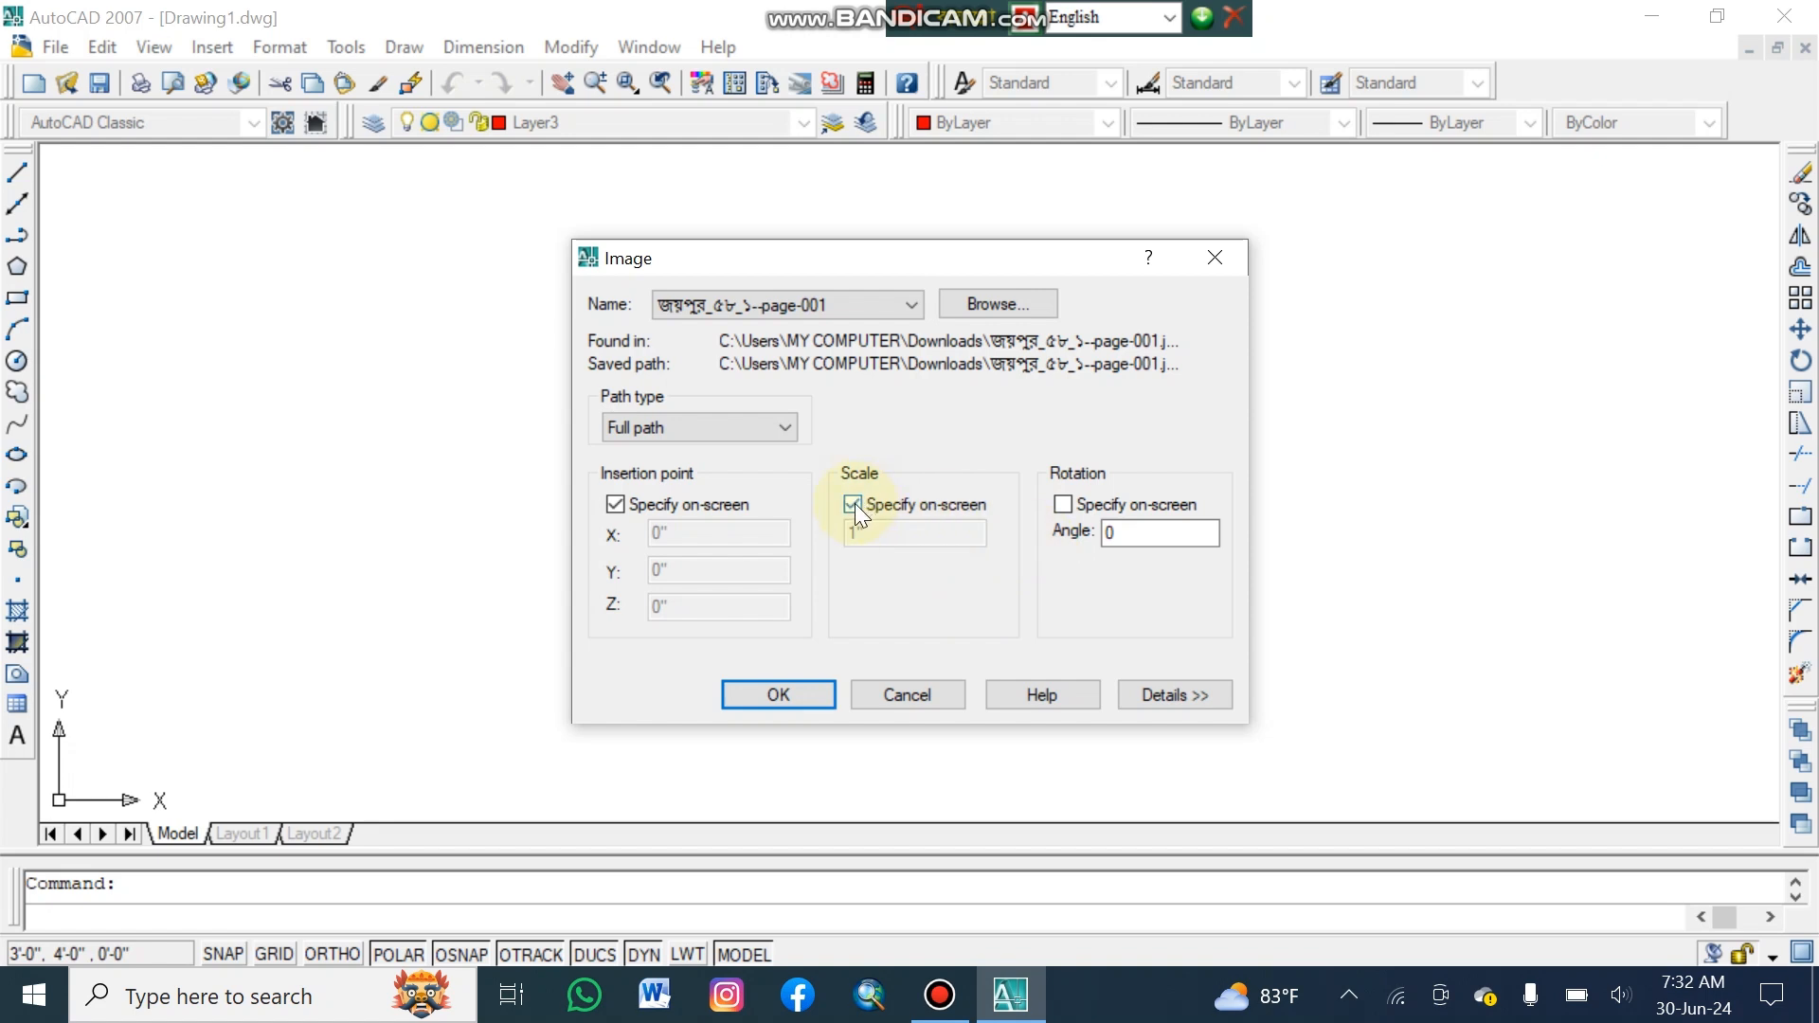
# Give the image a fixed scale of 3960 instead of an on-screen one, and place it at a picked insertion point.
pyautogui.click(855, 503)
pyautogui.doubleClick(868, 533)
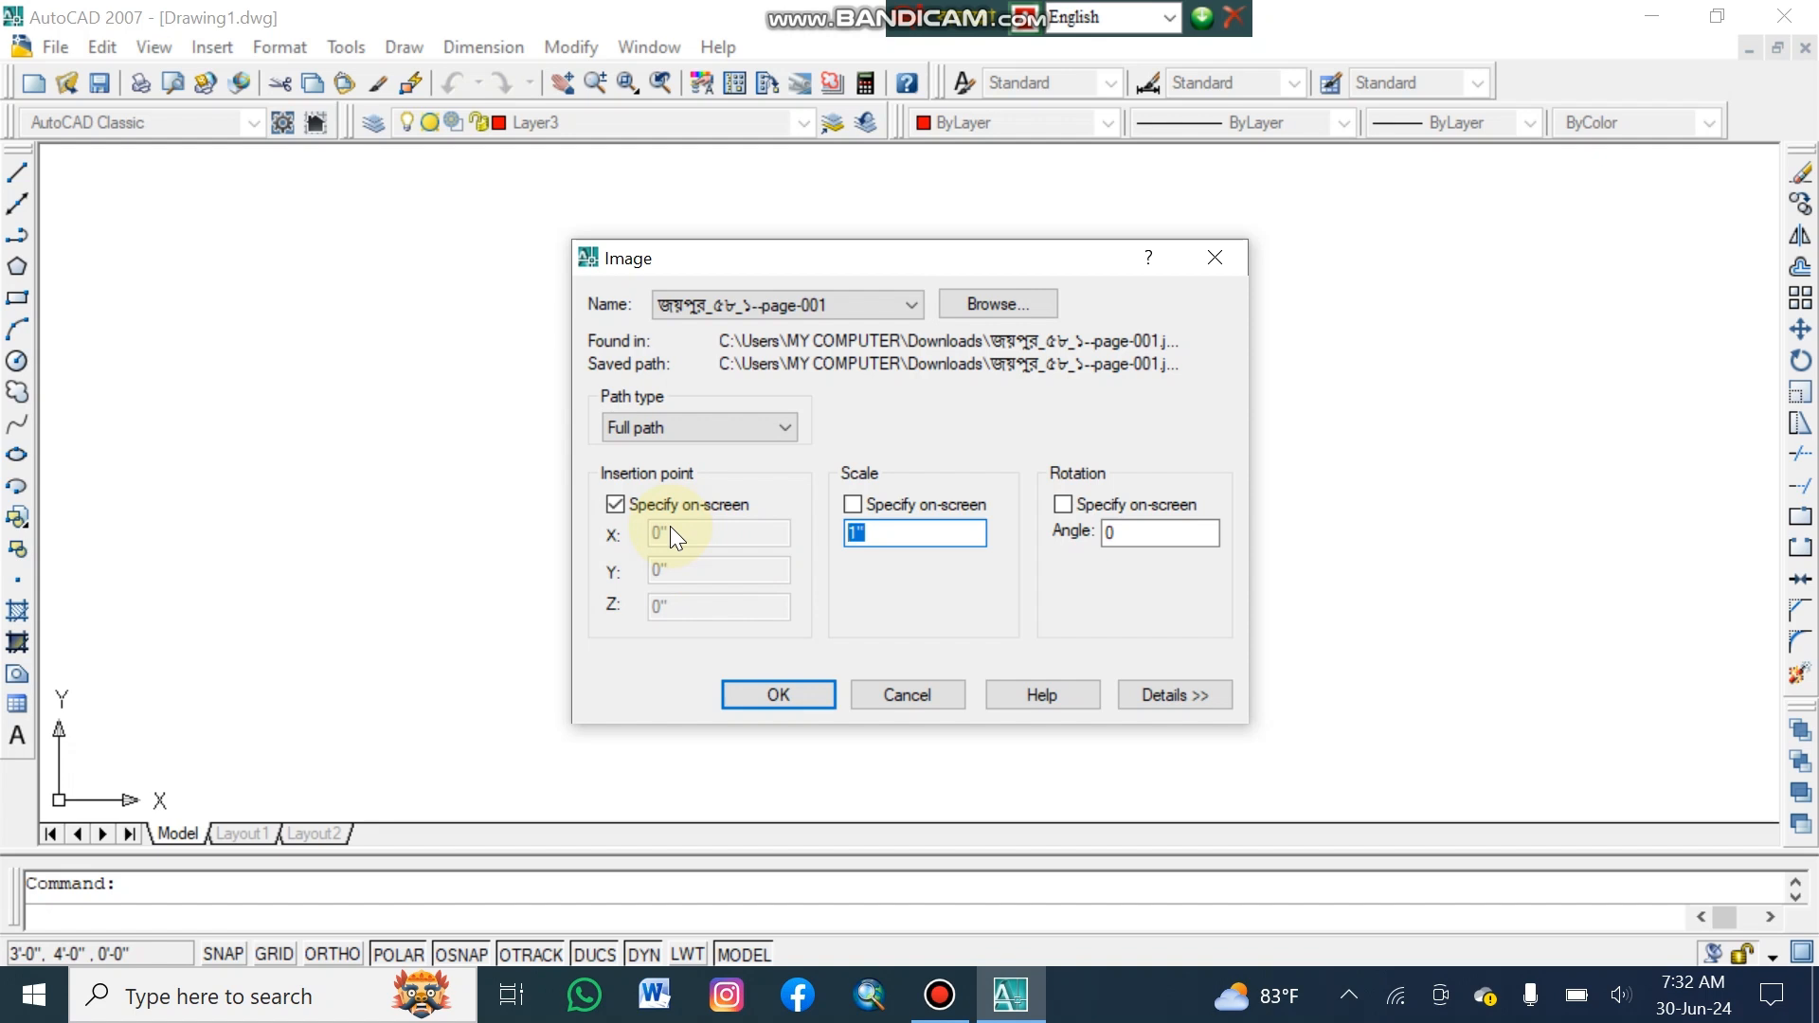
pyautogui.write('3960')
pyautogui.click(761, 688)
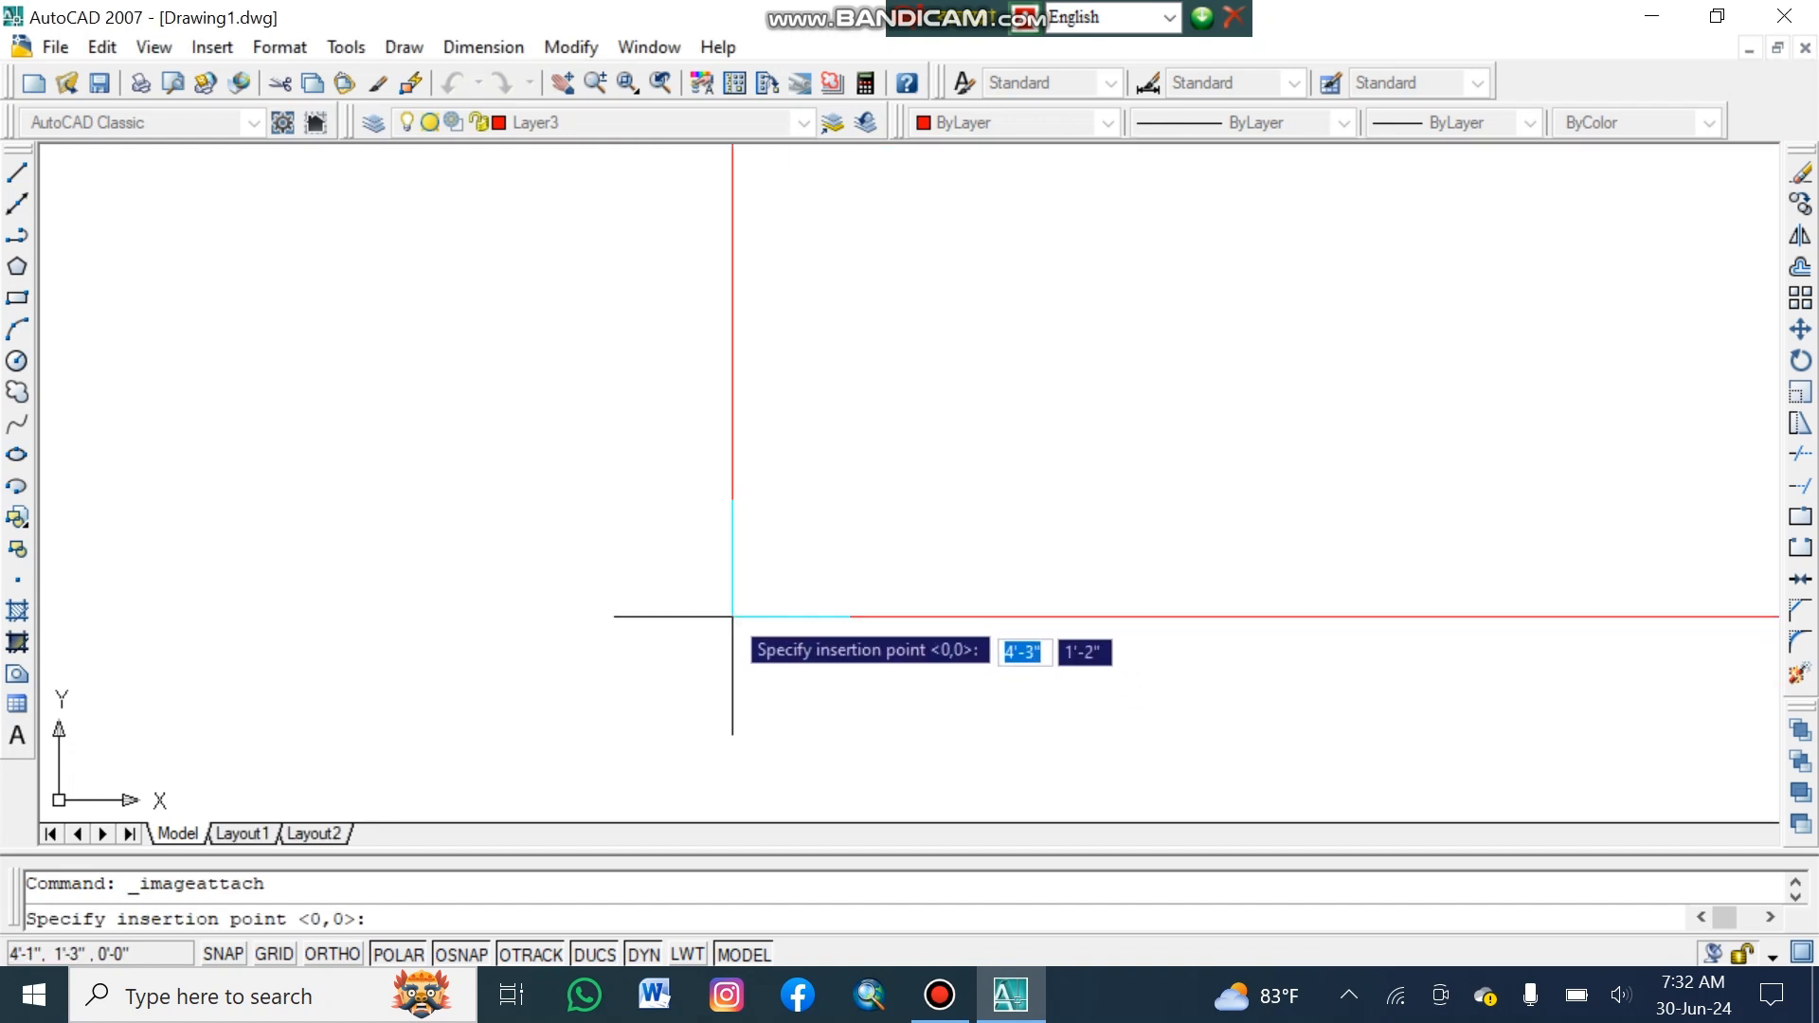
pyautogui.click(661, 579)
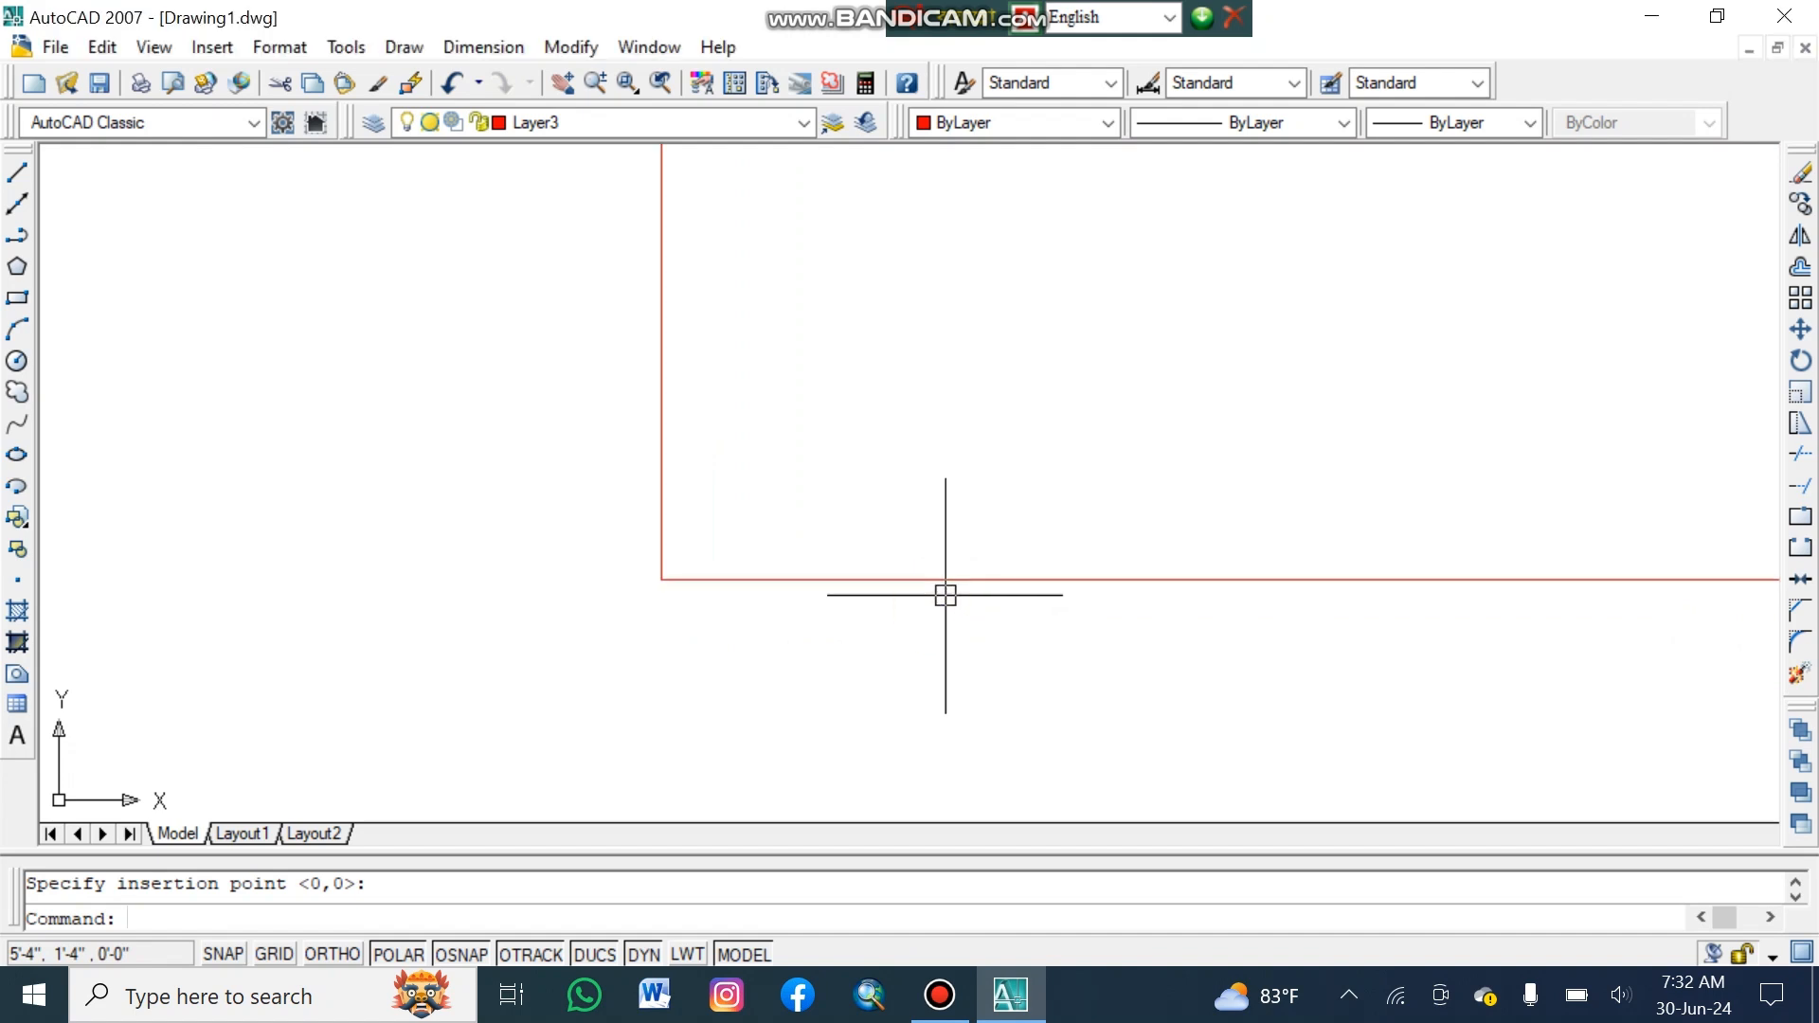
# Zoom to the drawing extents and examine the map's title text and scale bar up close.
pyautogui.write('z')
pyautogui.press('Return')
pyautogui.write('e')
pyautogui.press('Return')
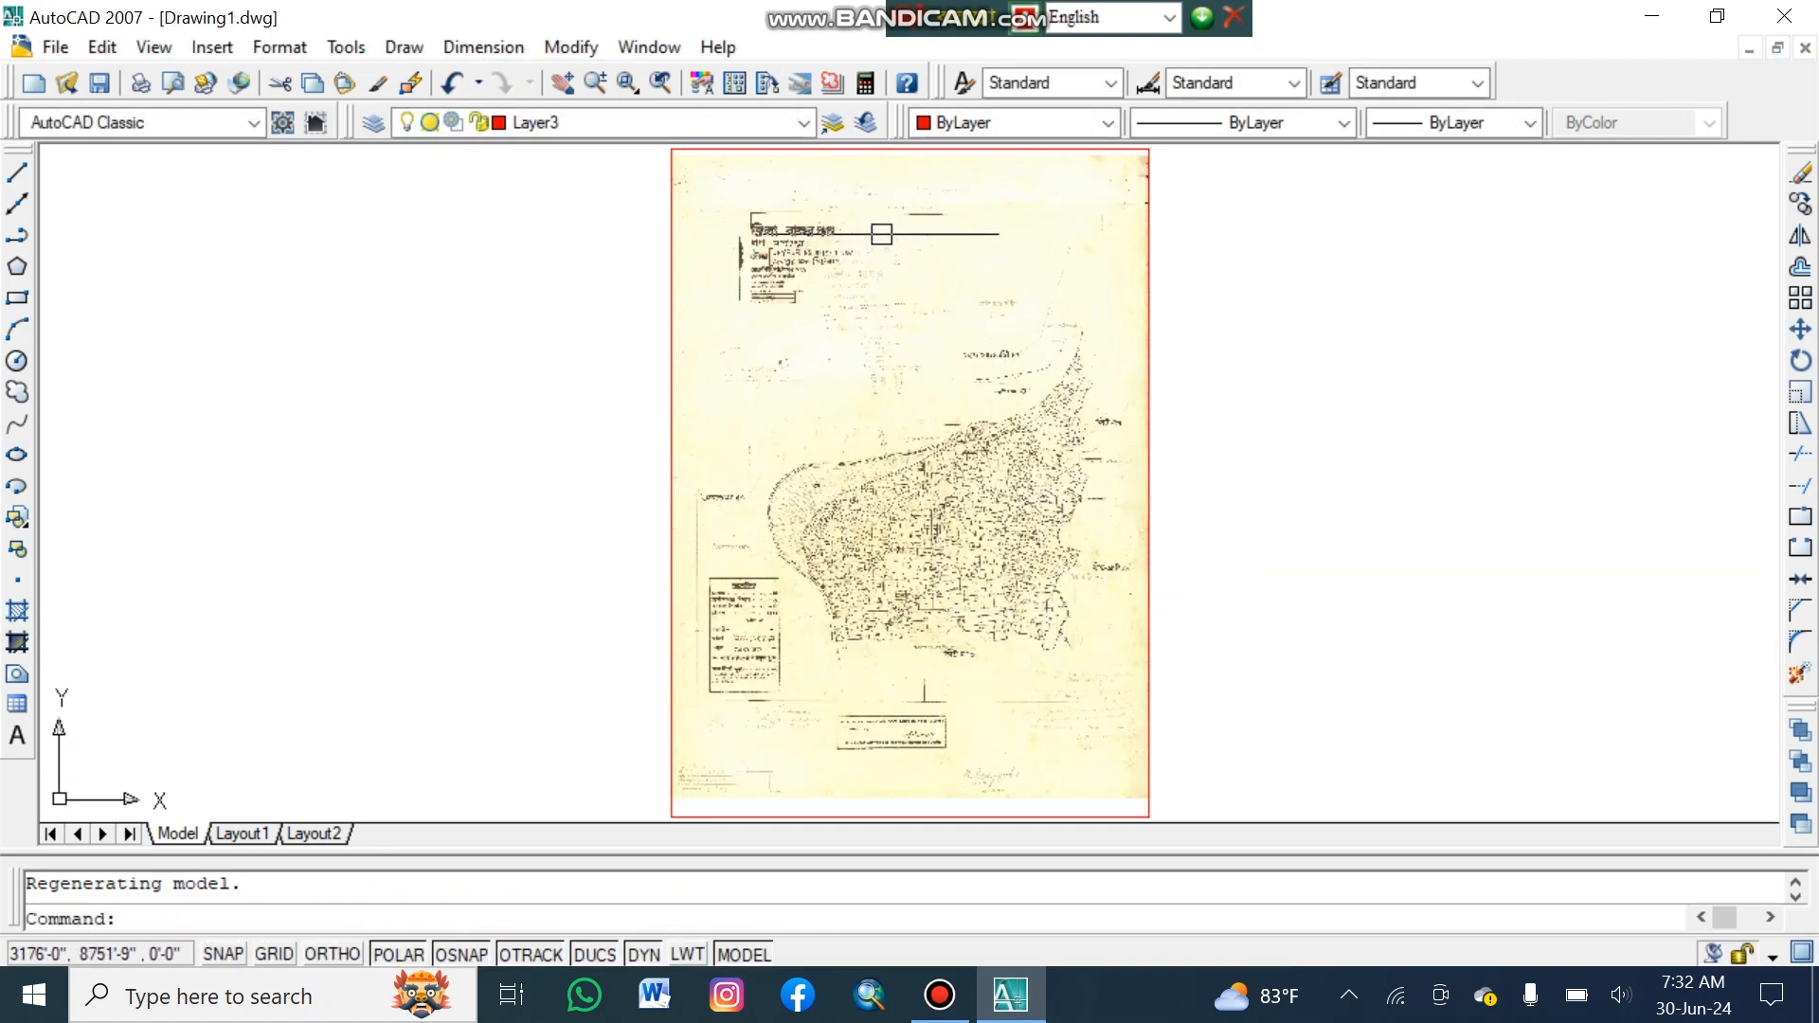
pyautogui.scroll(5, 881, 234)
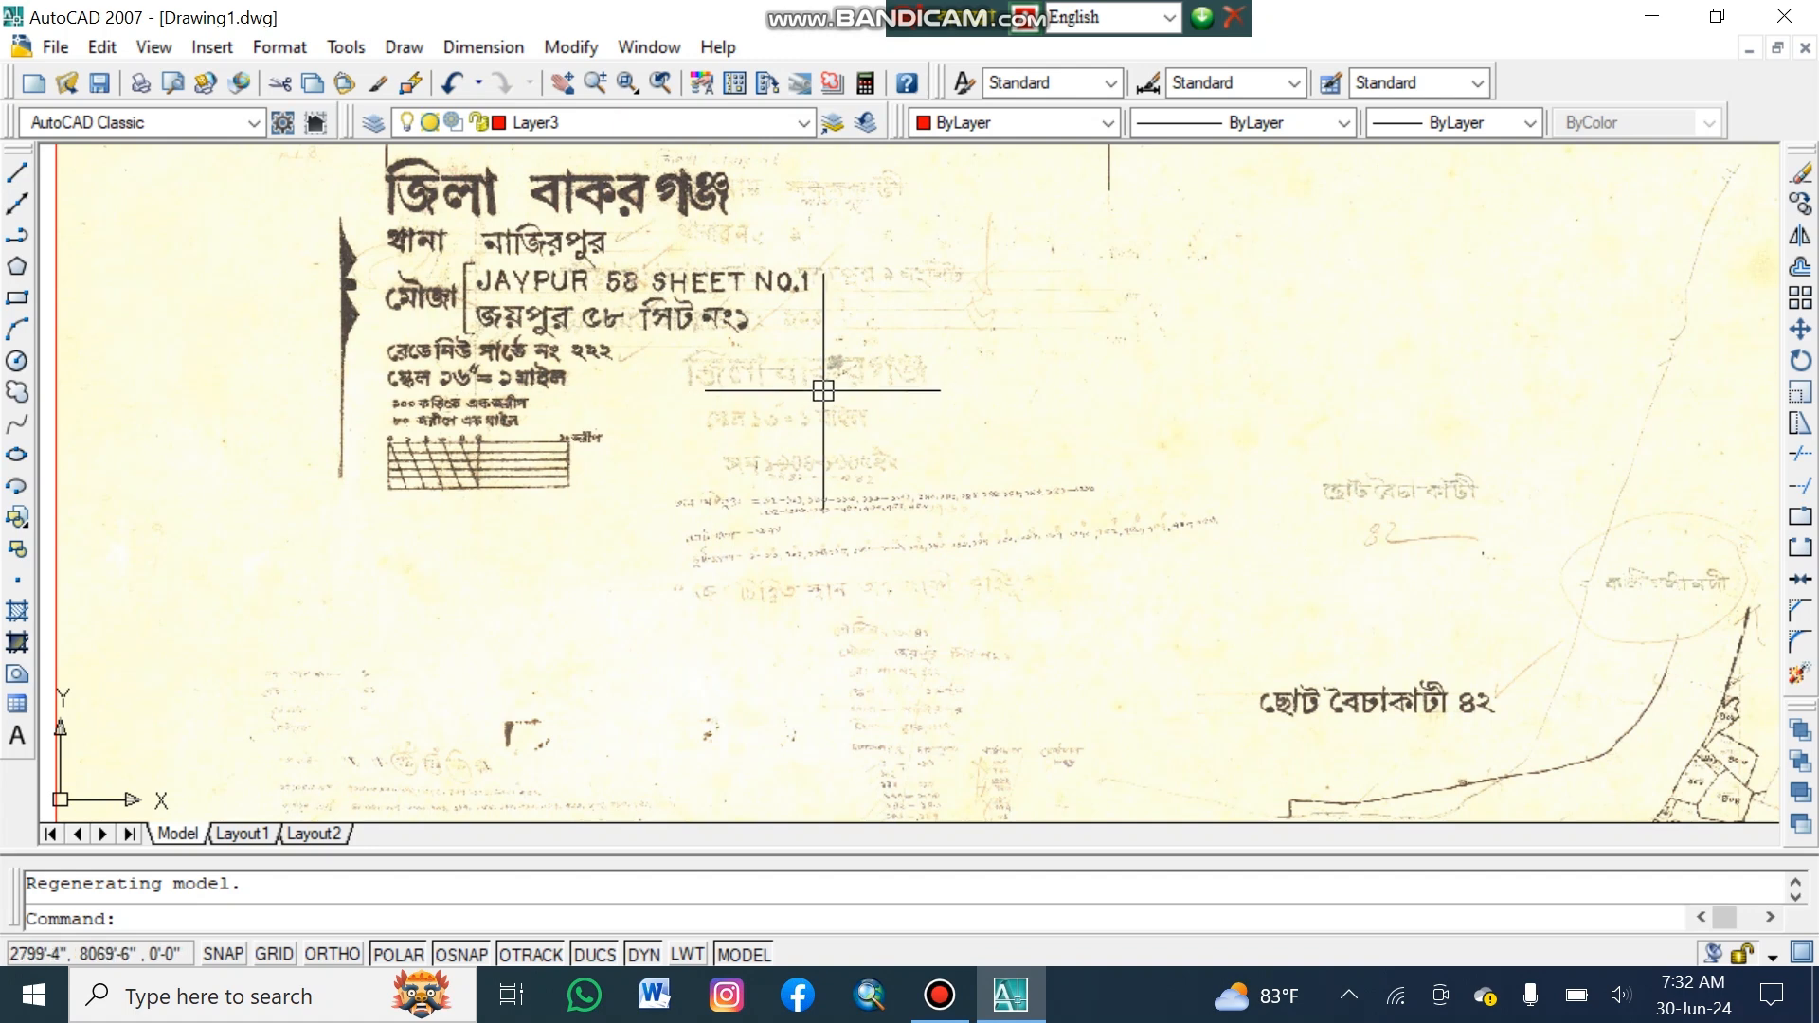
pyautogui.scroll(1, 823, 390)
pyautogui.moveTo(824, 390); pyautogui.dragTo(1265, 361, button='middle')
pyautogui.scroll(2, 897, 416)
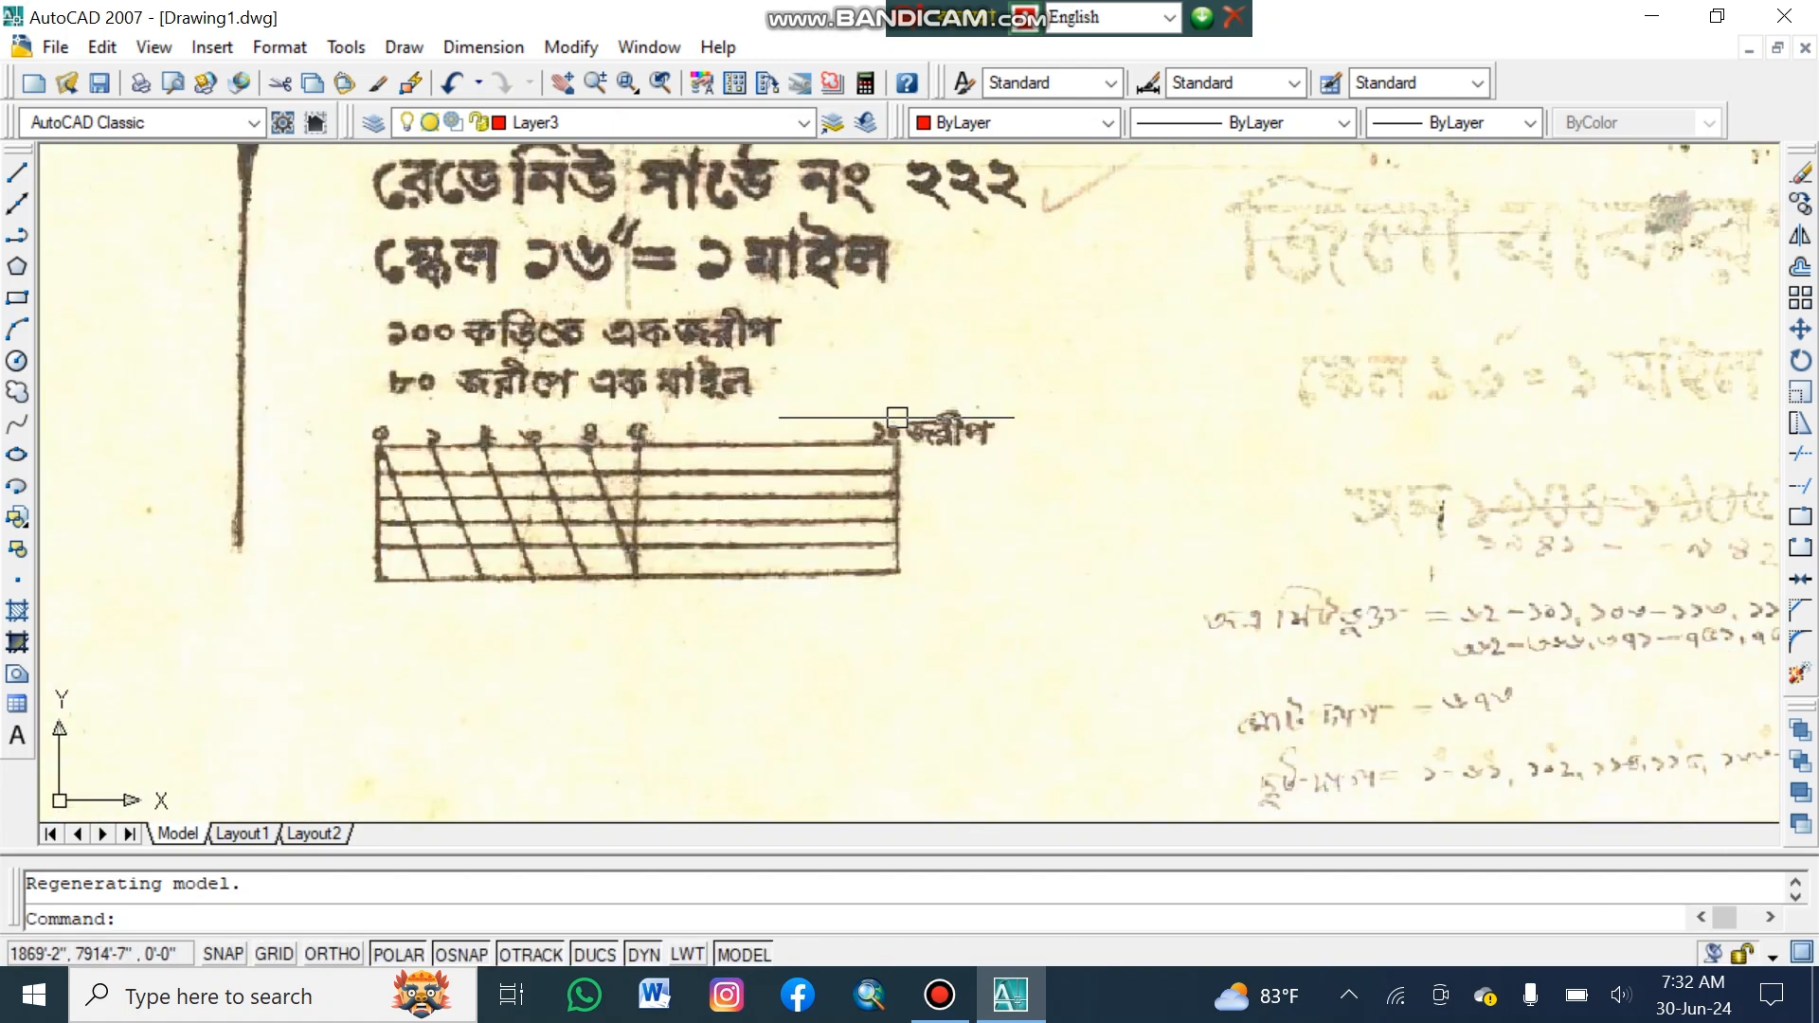
pyautogui.scroll(1, 897, 417)
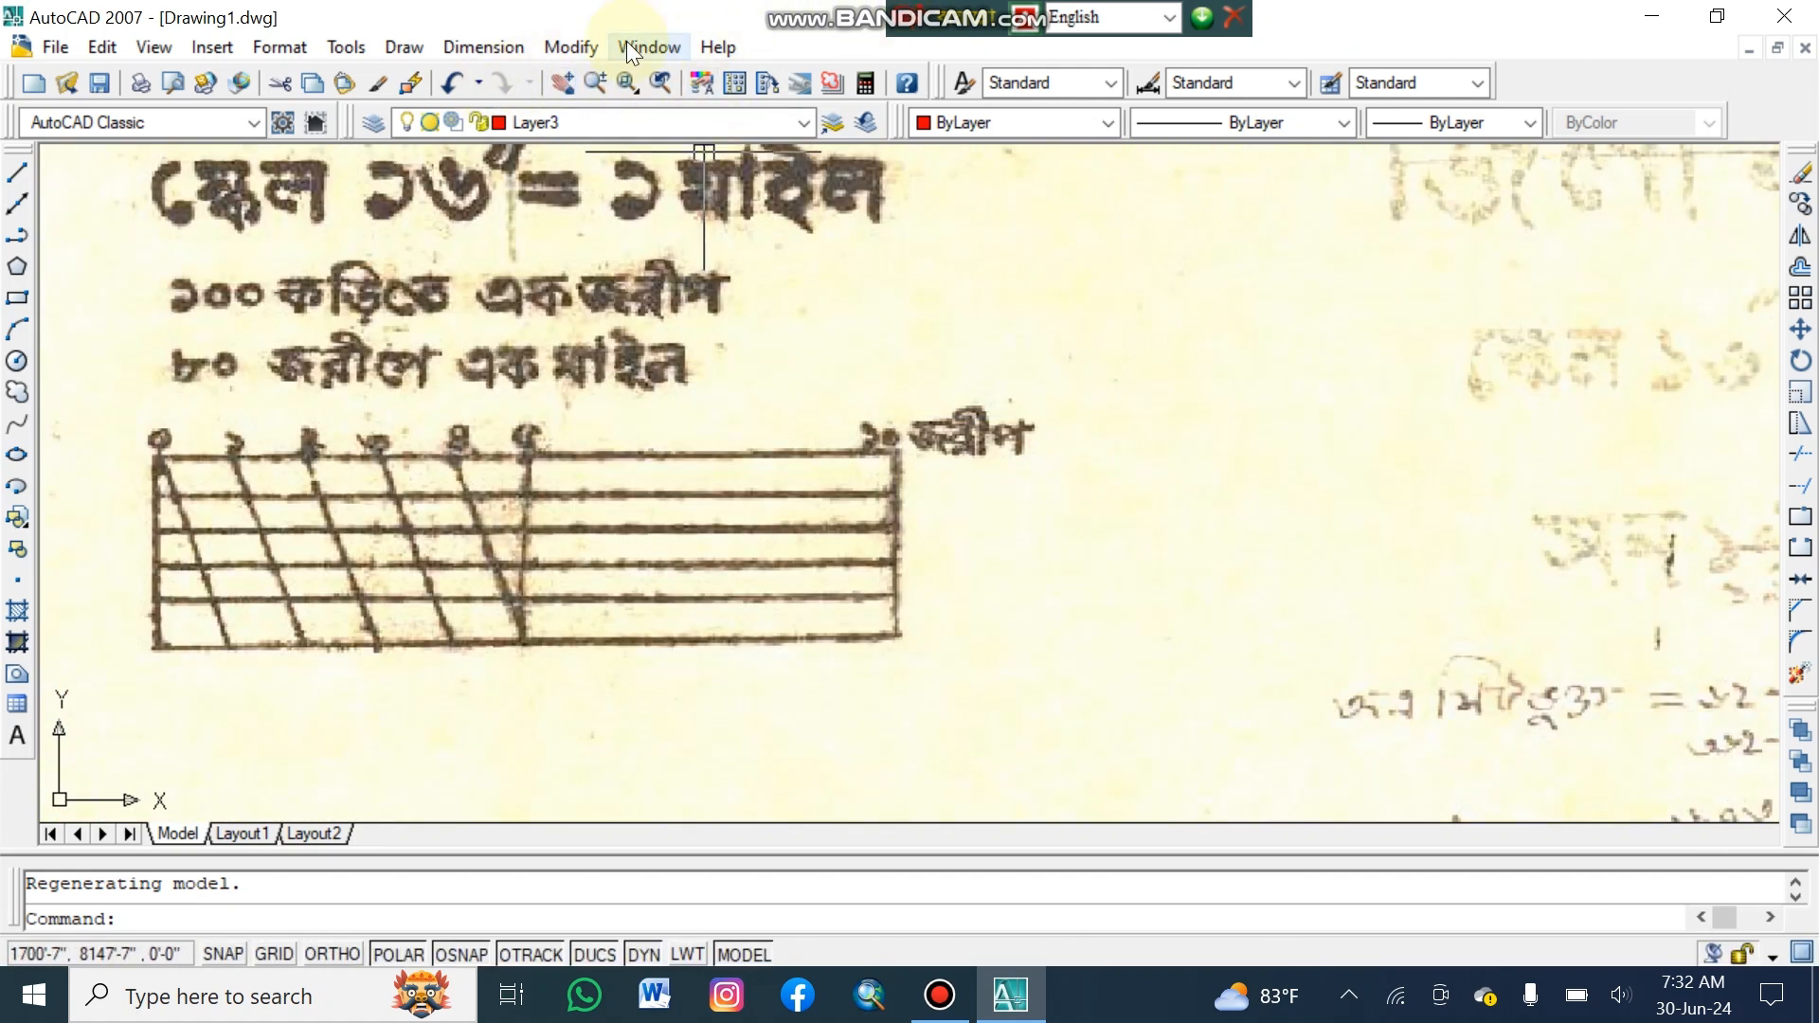
# Add an aligned dimension above the map's scale bar, from its 0 mark to its 10 mark, and check the dimension text.
pyautogui.click(487, 49)
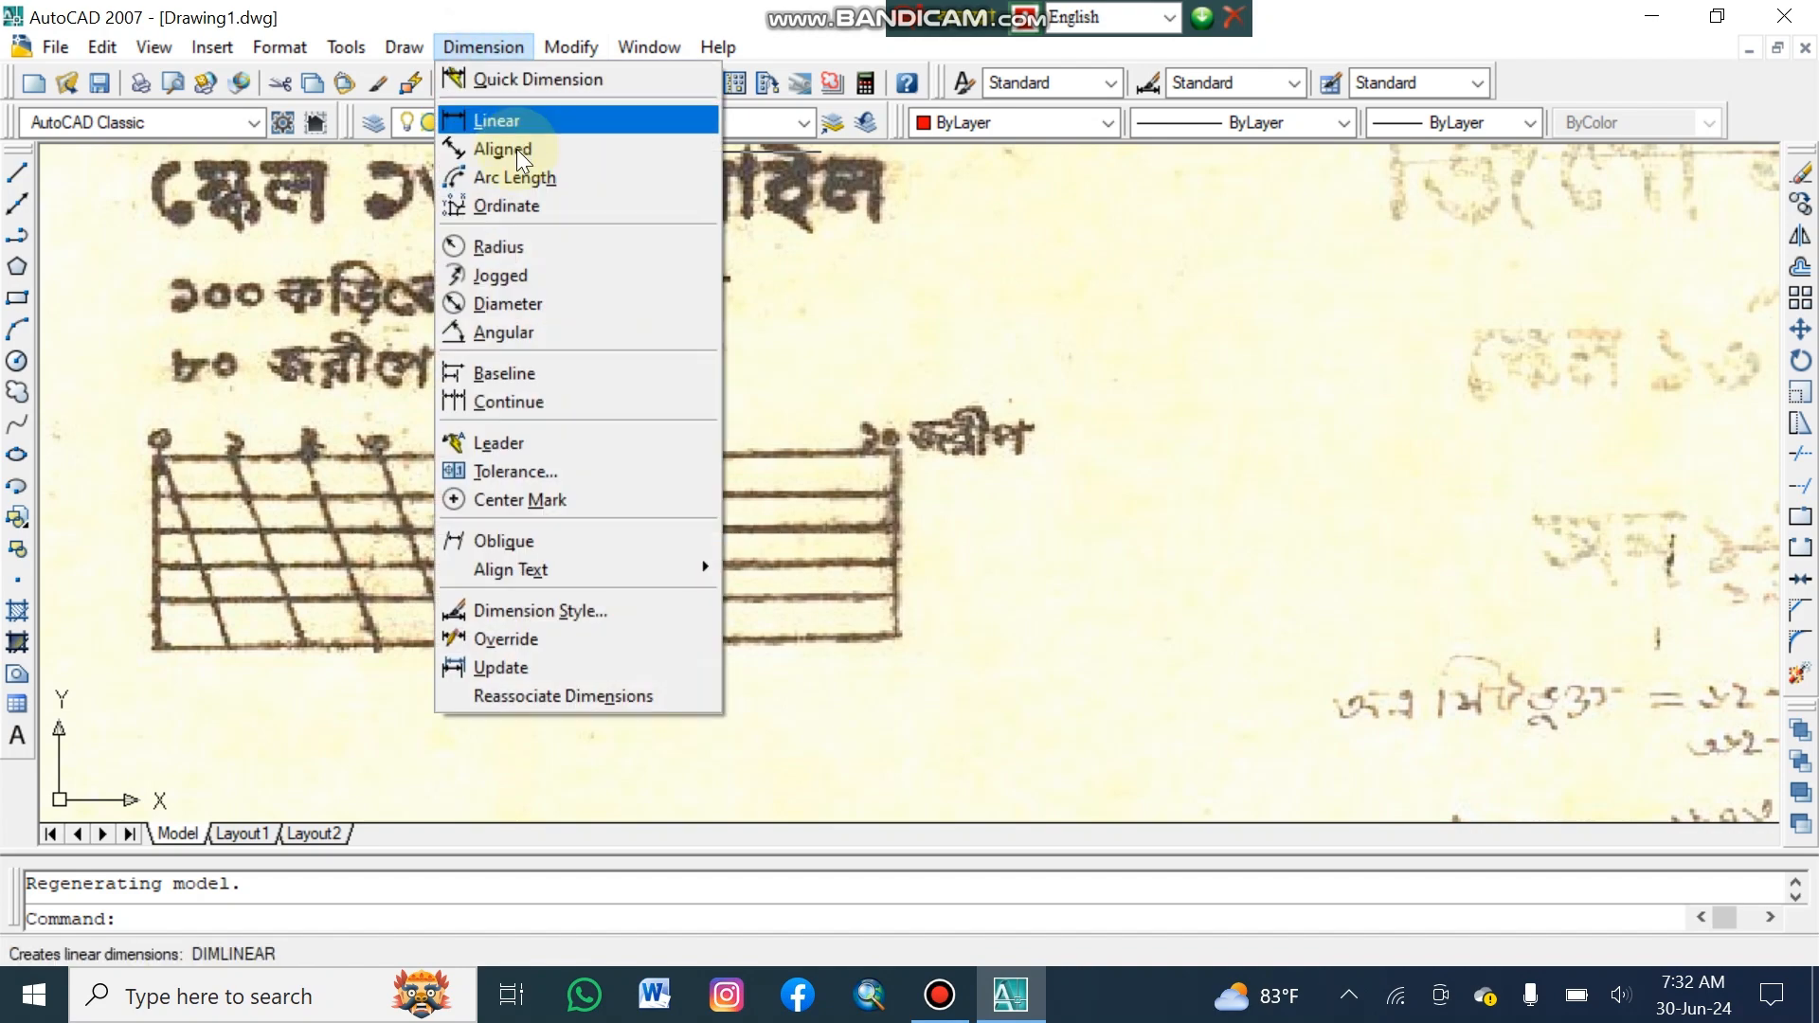
pyautogui.click(514, 144)
pyautogui.scroll(4, 253, 454)
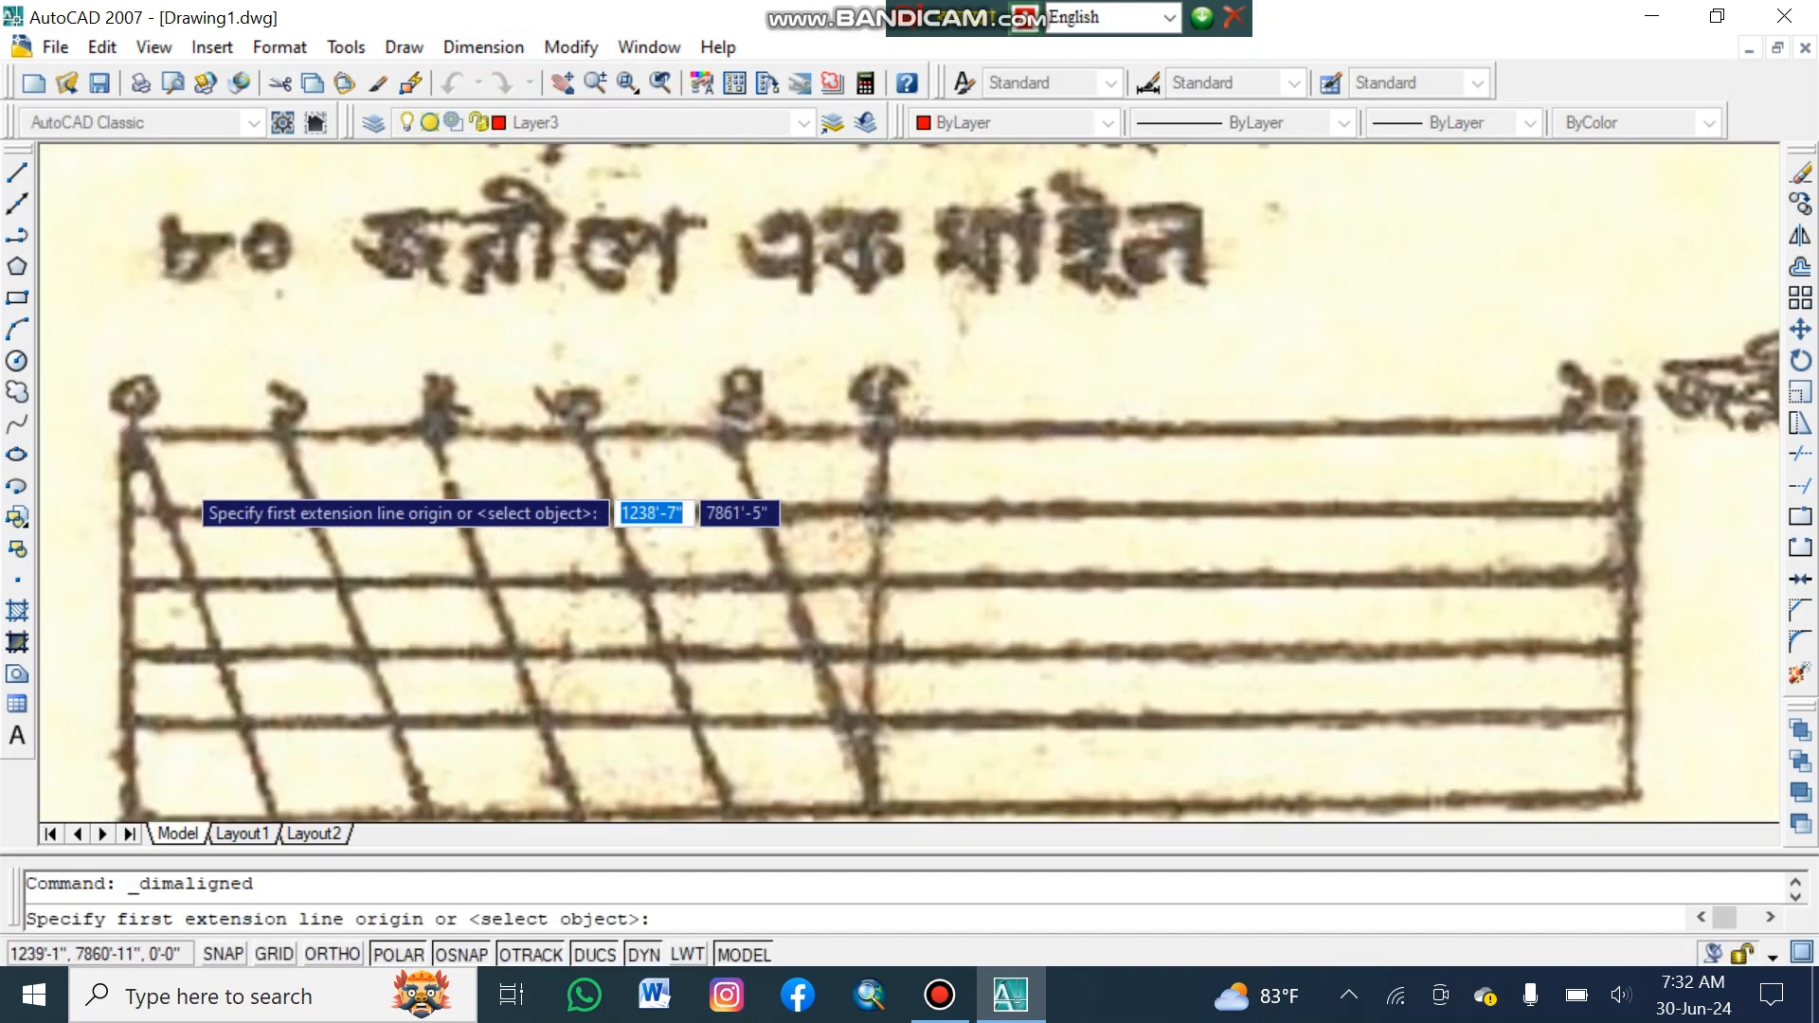
pyautogui.click(68, 398)
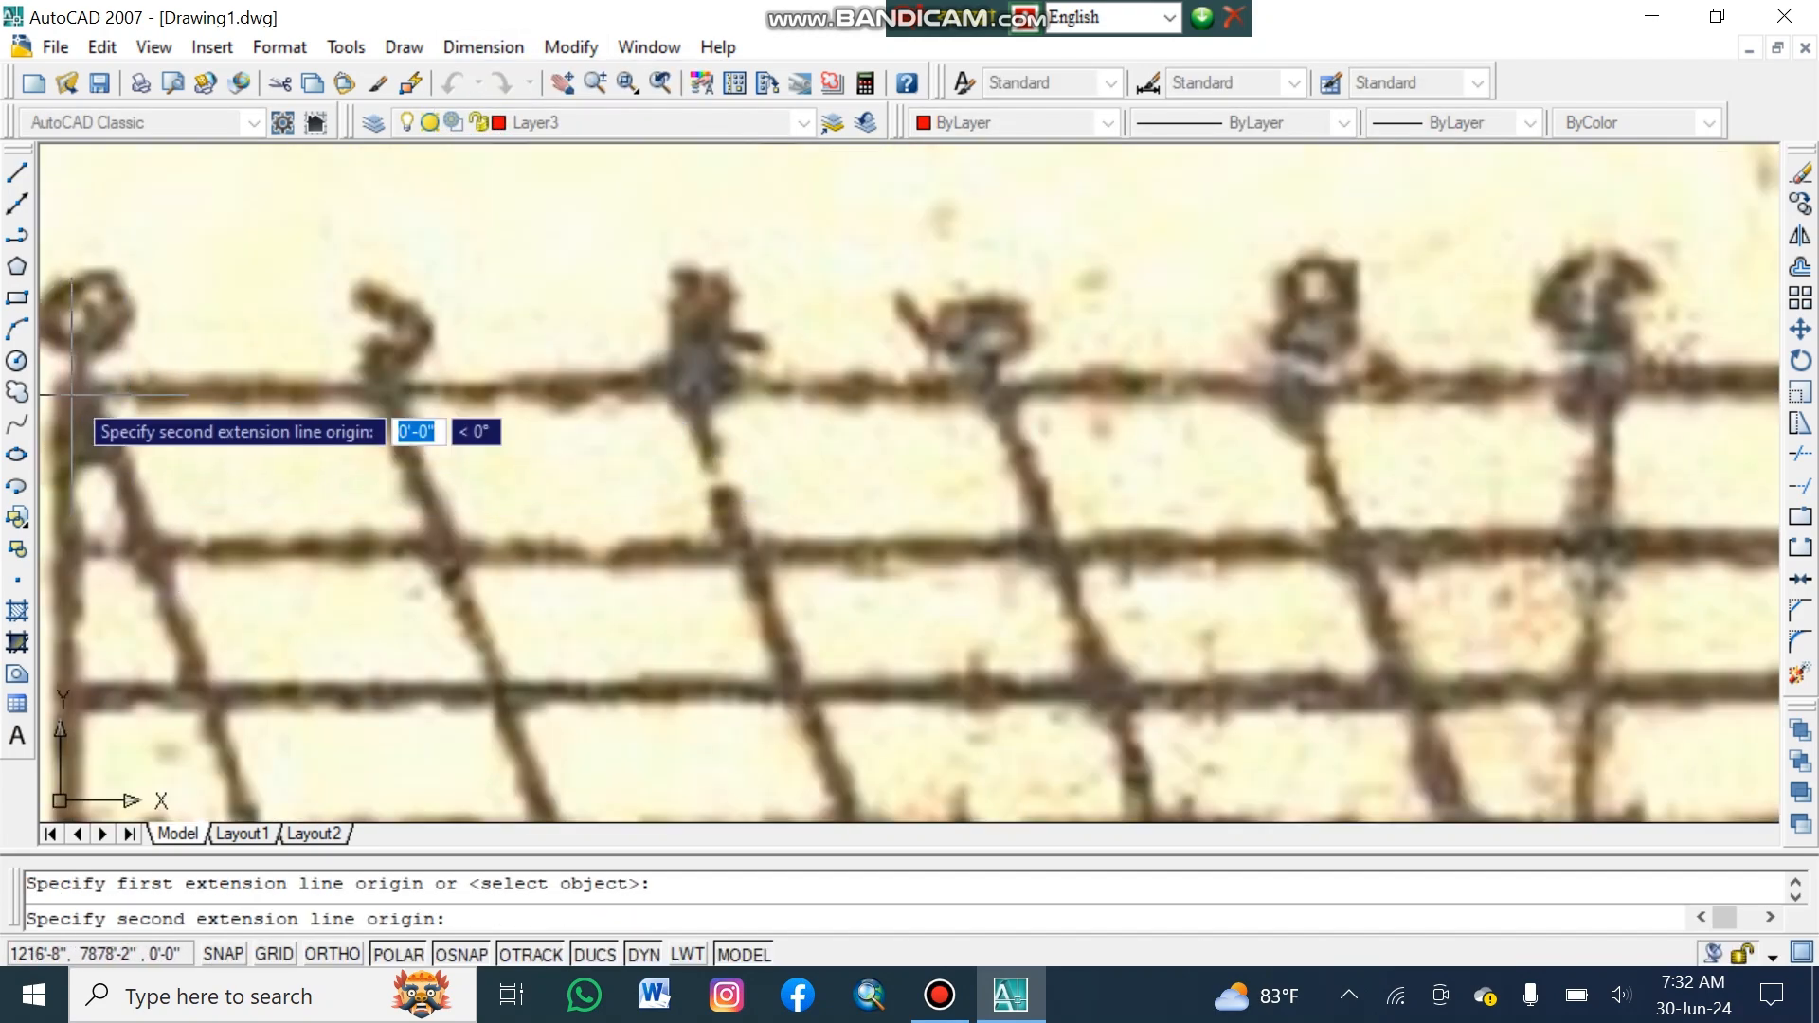
pyautogui.scroll(-3, 1516, 379)
pyautogui.moveTo(1383, 426); pyautogui.dragTo(501, 441, button='middle')
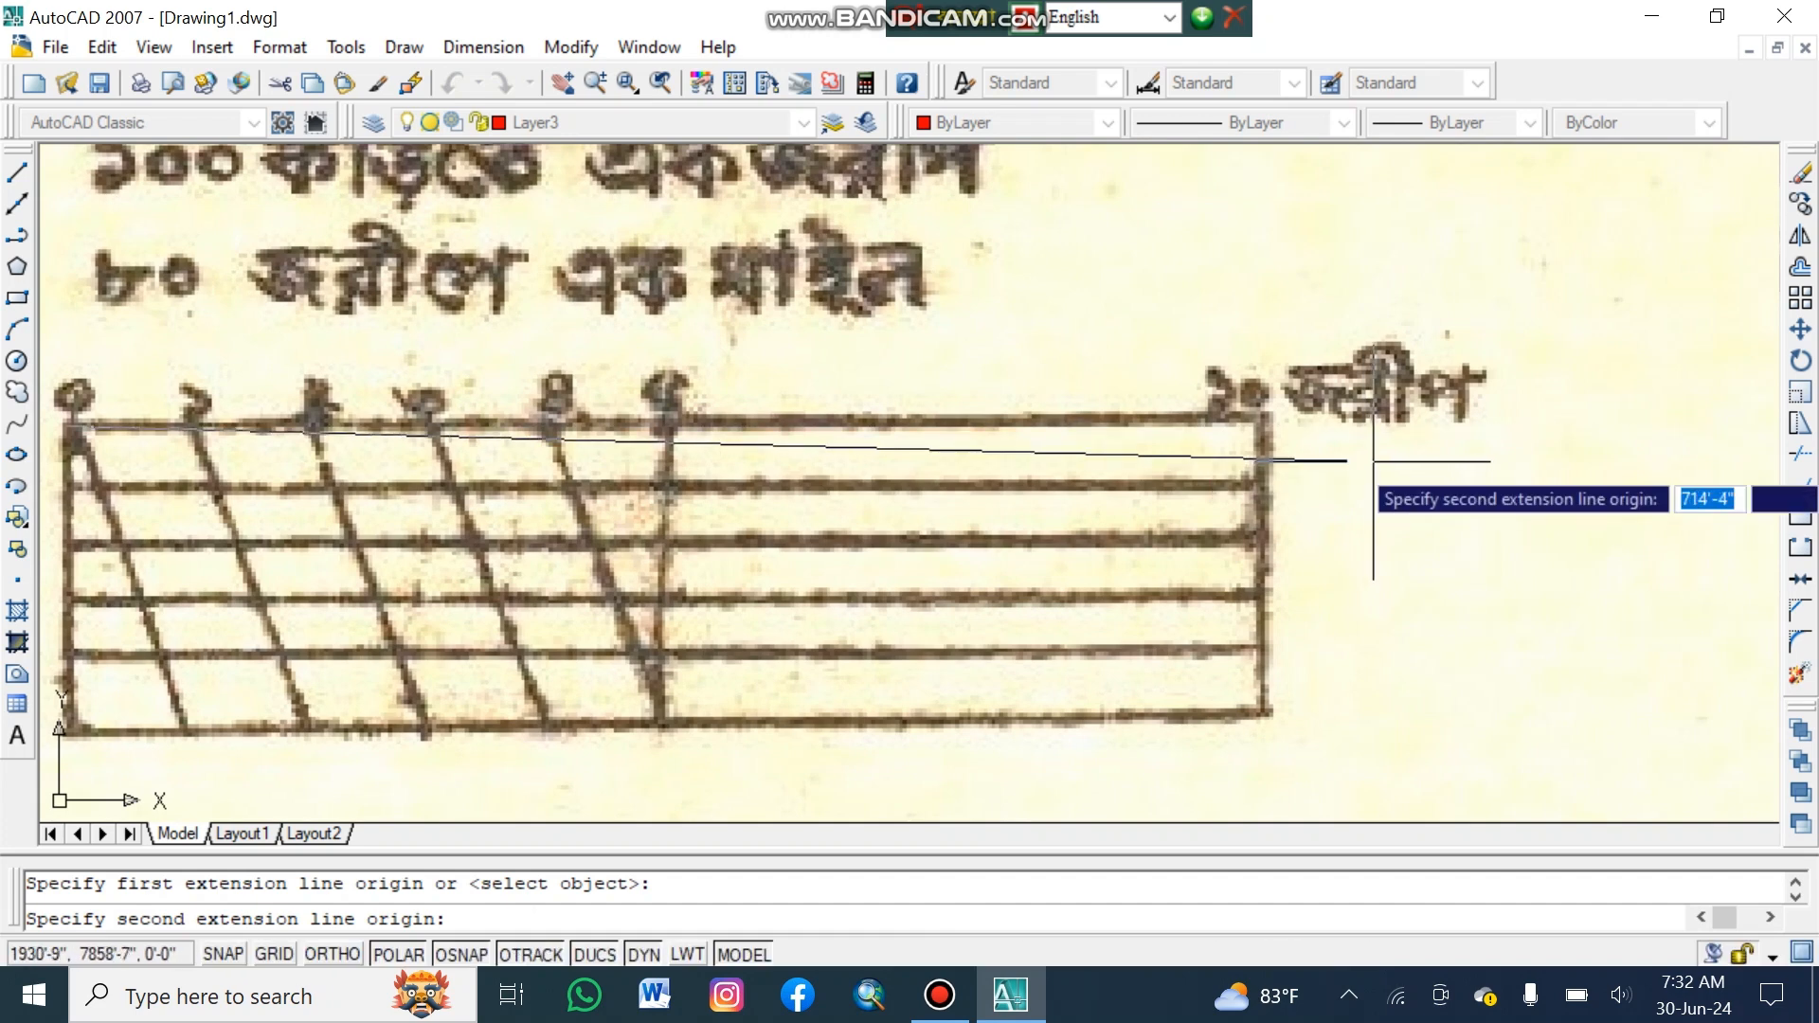
pyautogui.click(1258, 414)
pyautogui.click(1274, 273)
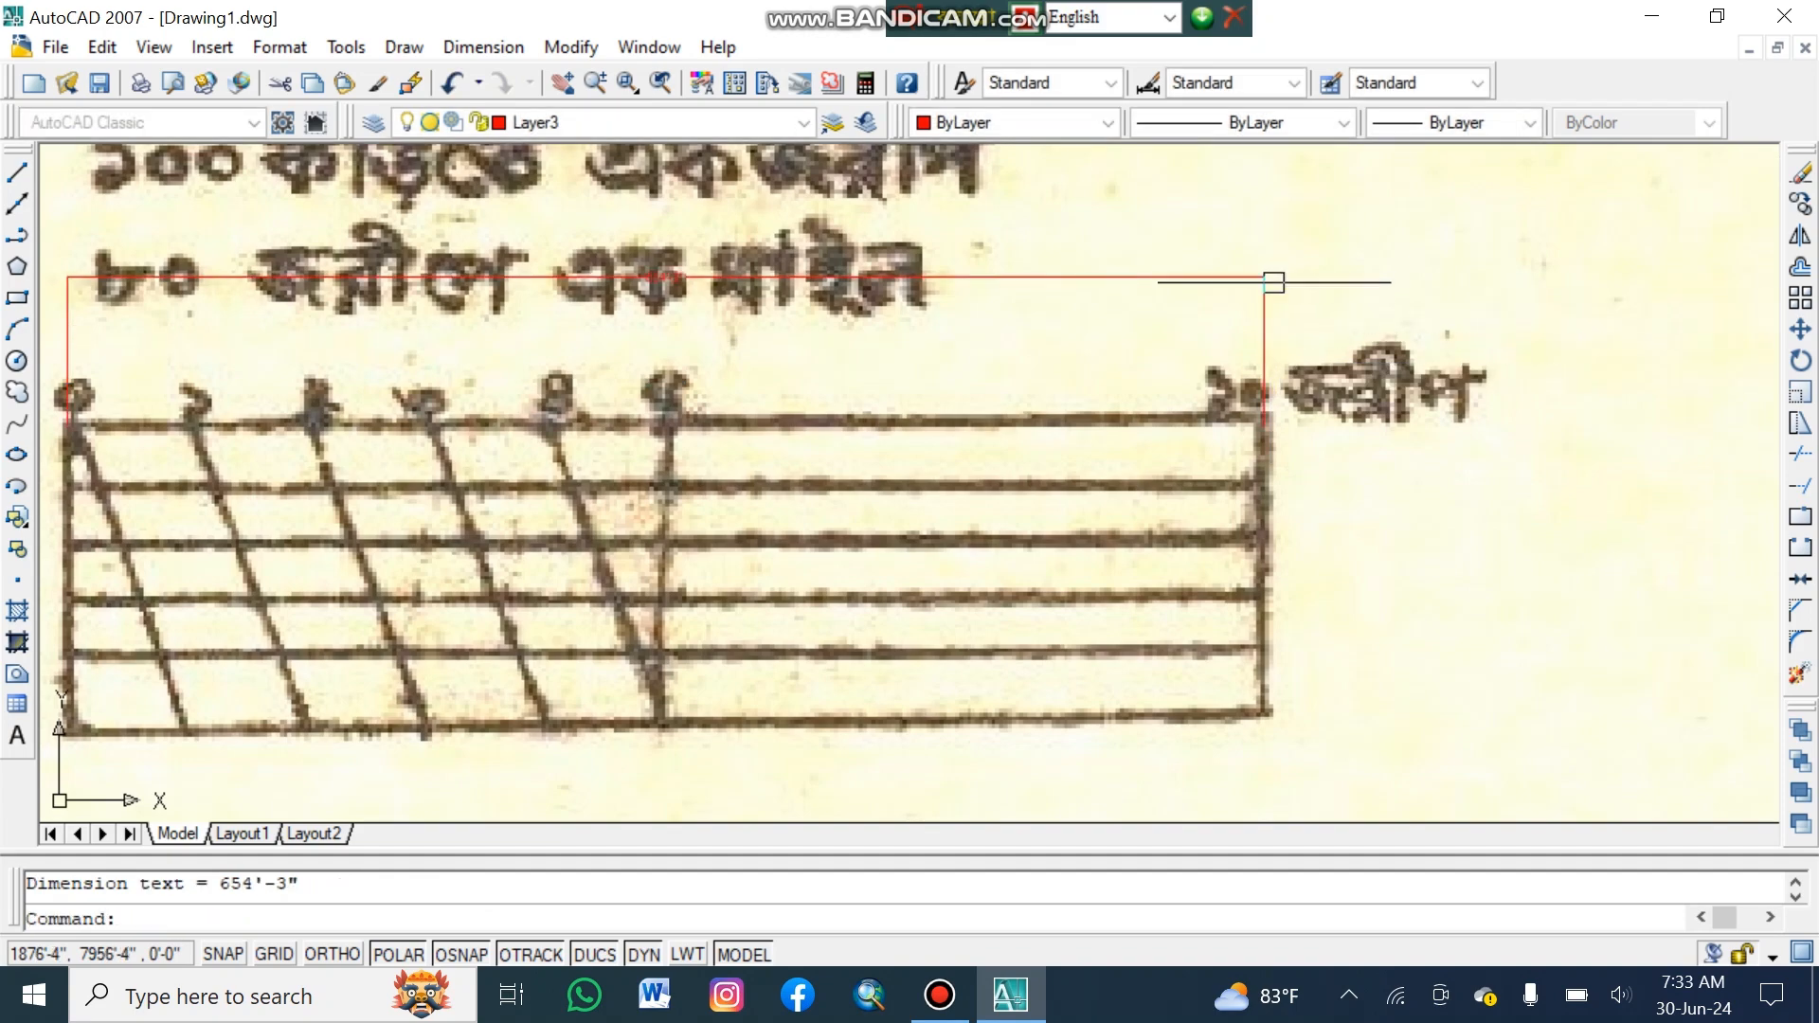
pyautogui.moveTo(556, 296); pyautogui.dragTo(1235, 344, button='middle')
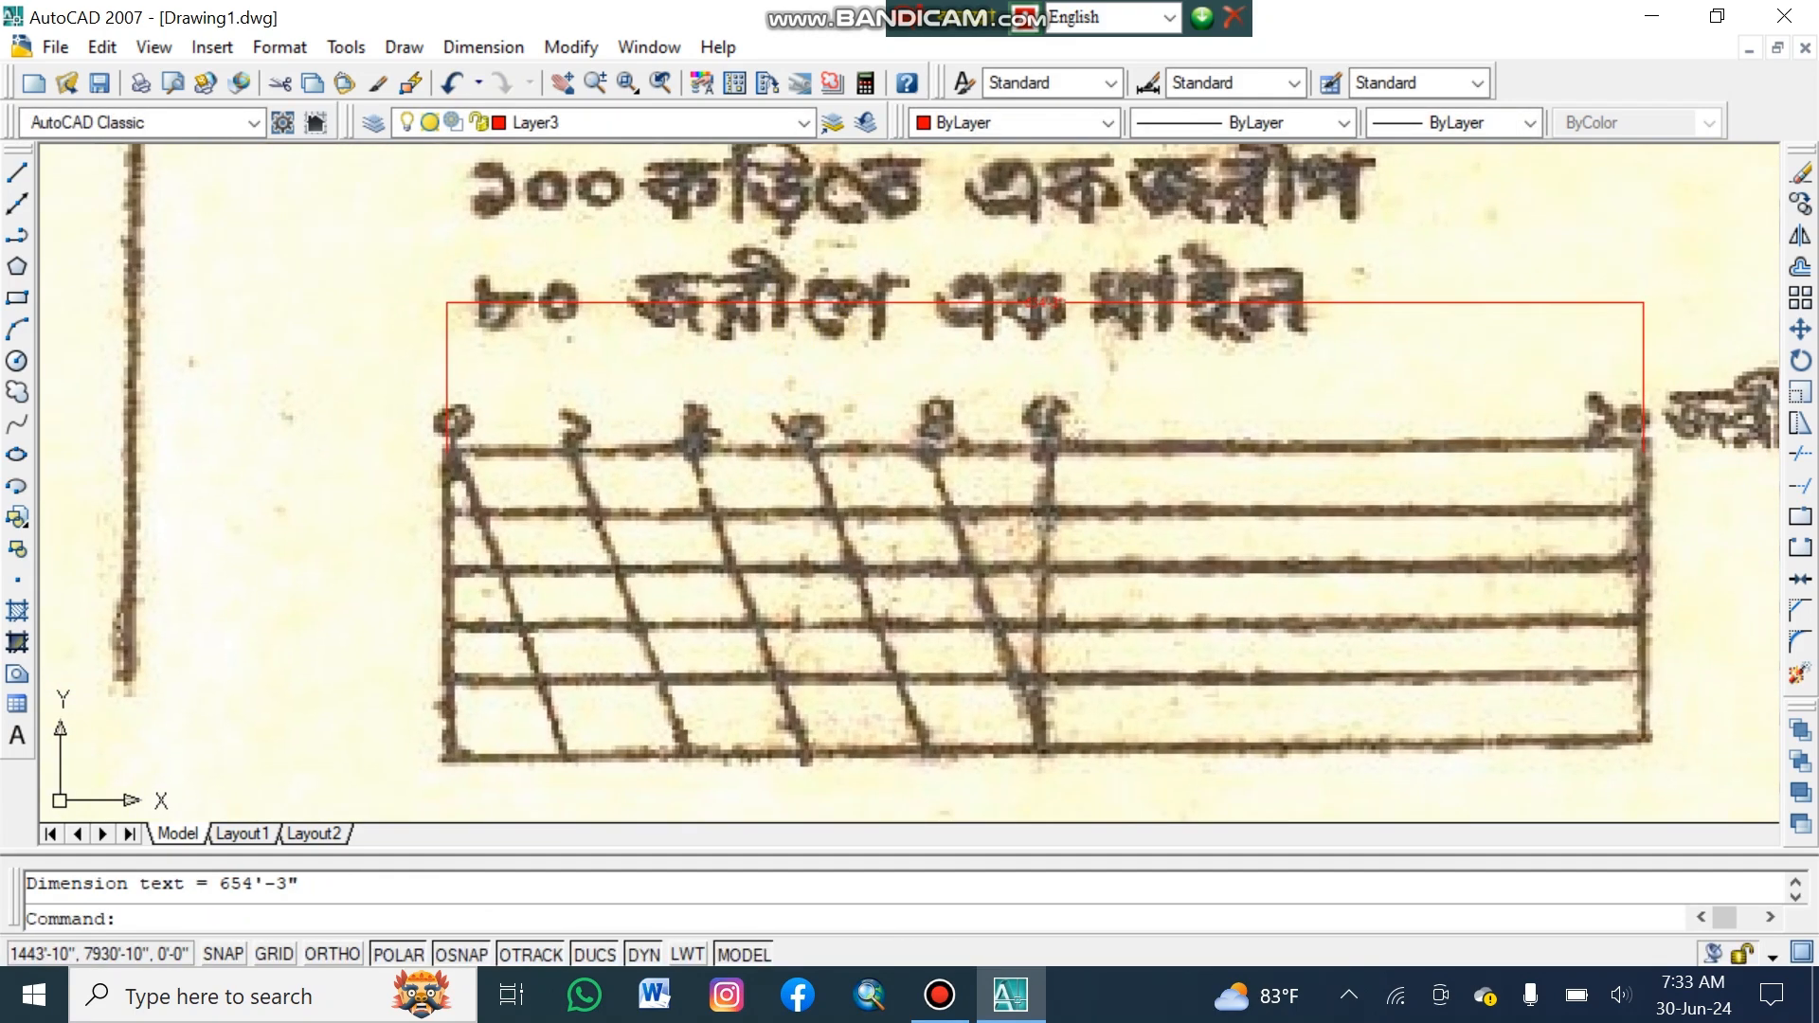
pyautogui.scroll(6, 1030, 303)
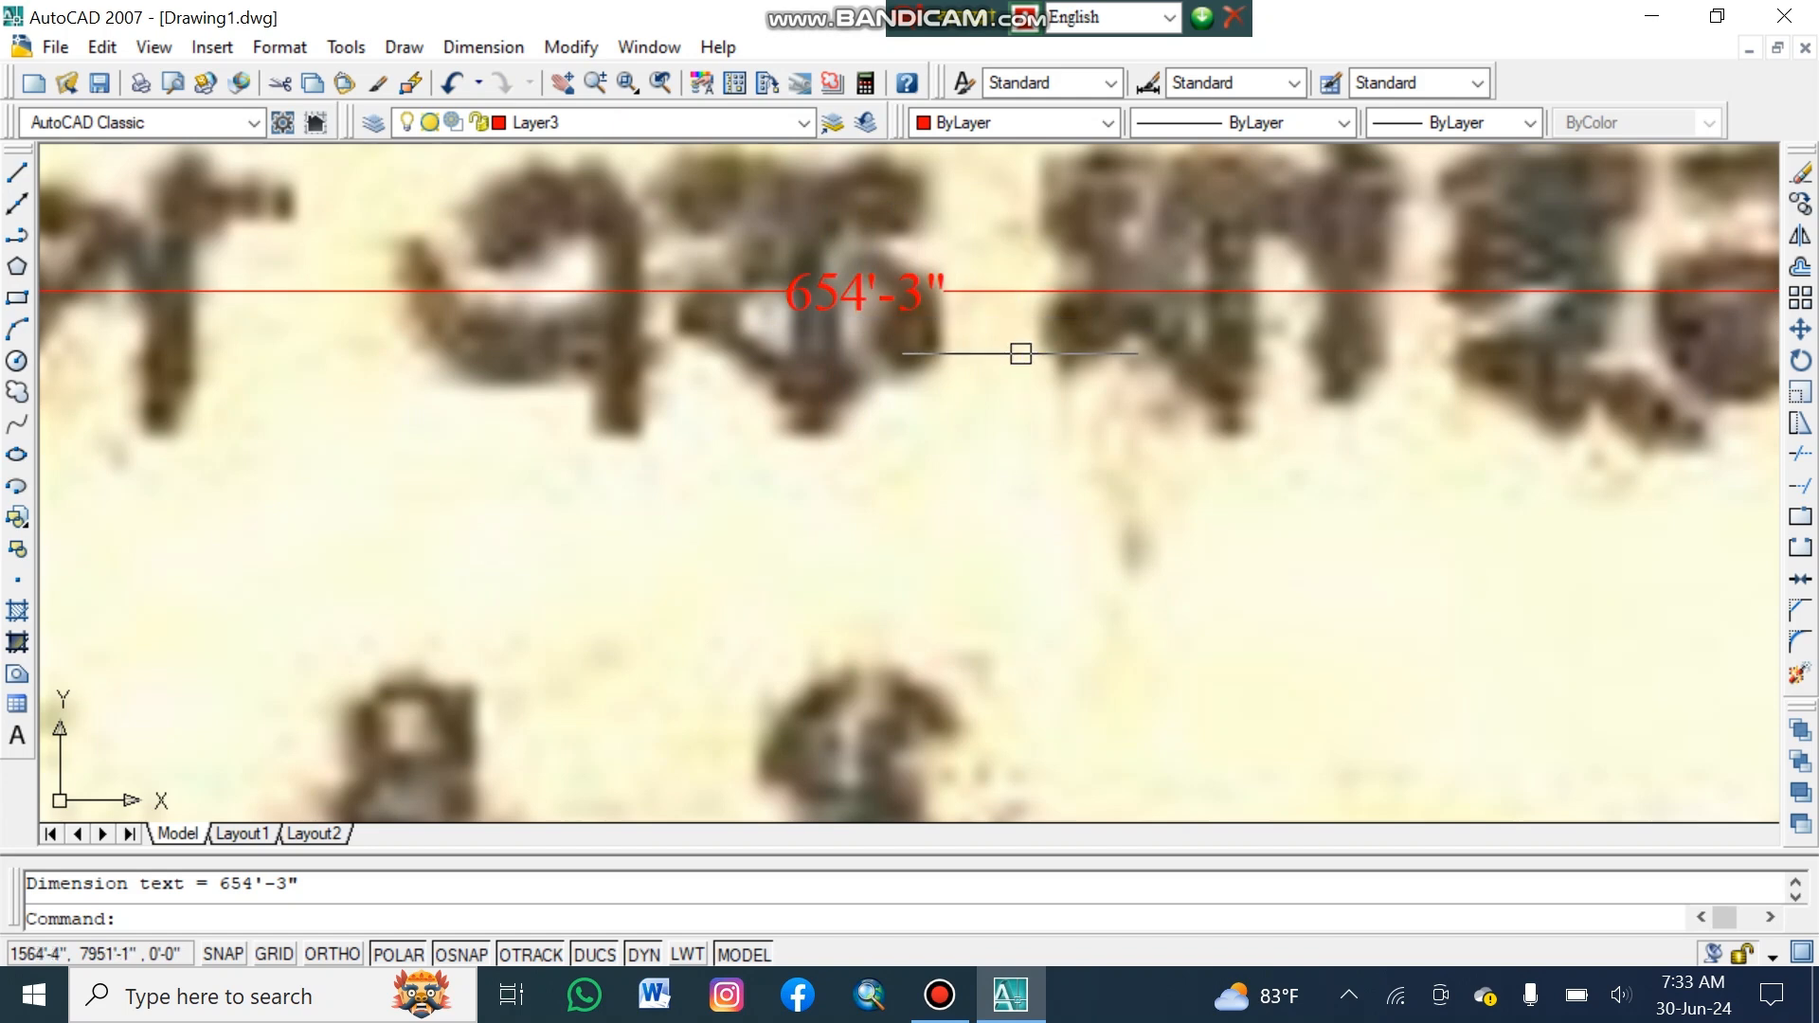
pyautogui.scroll(-5, 1099, 369)
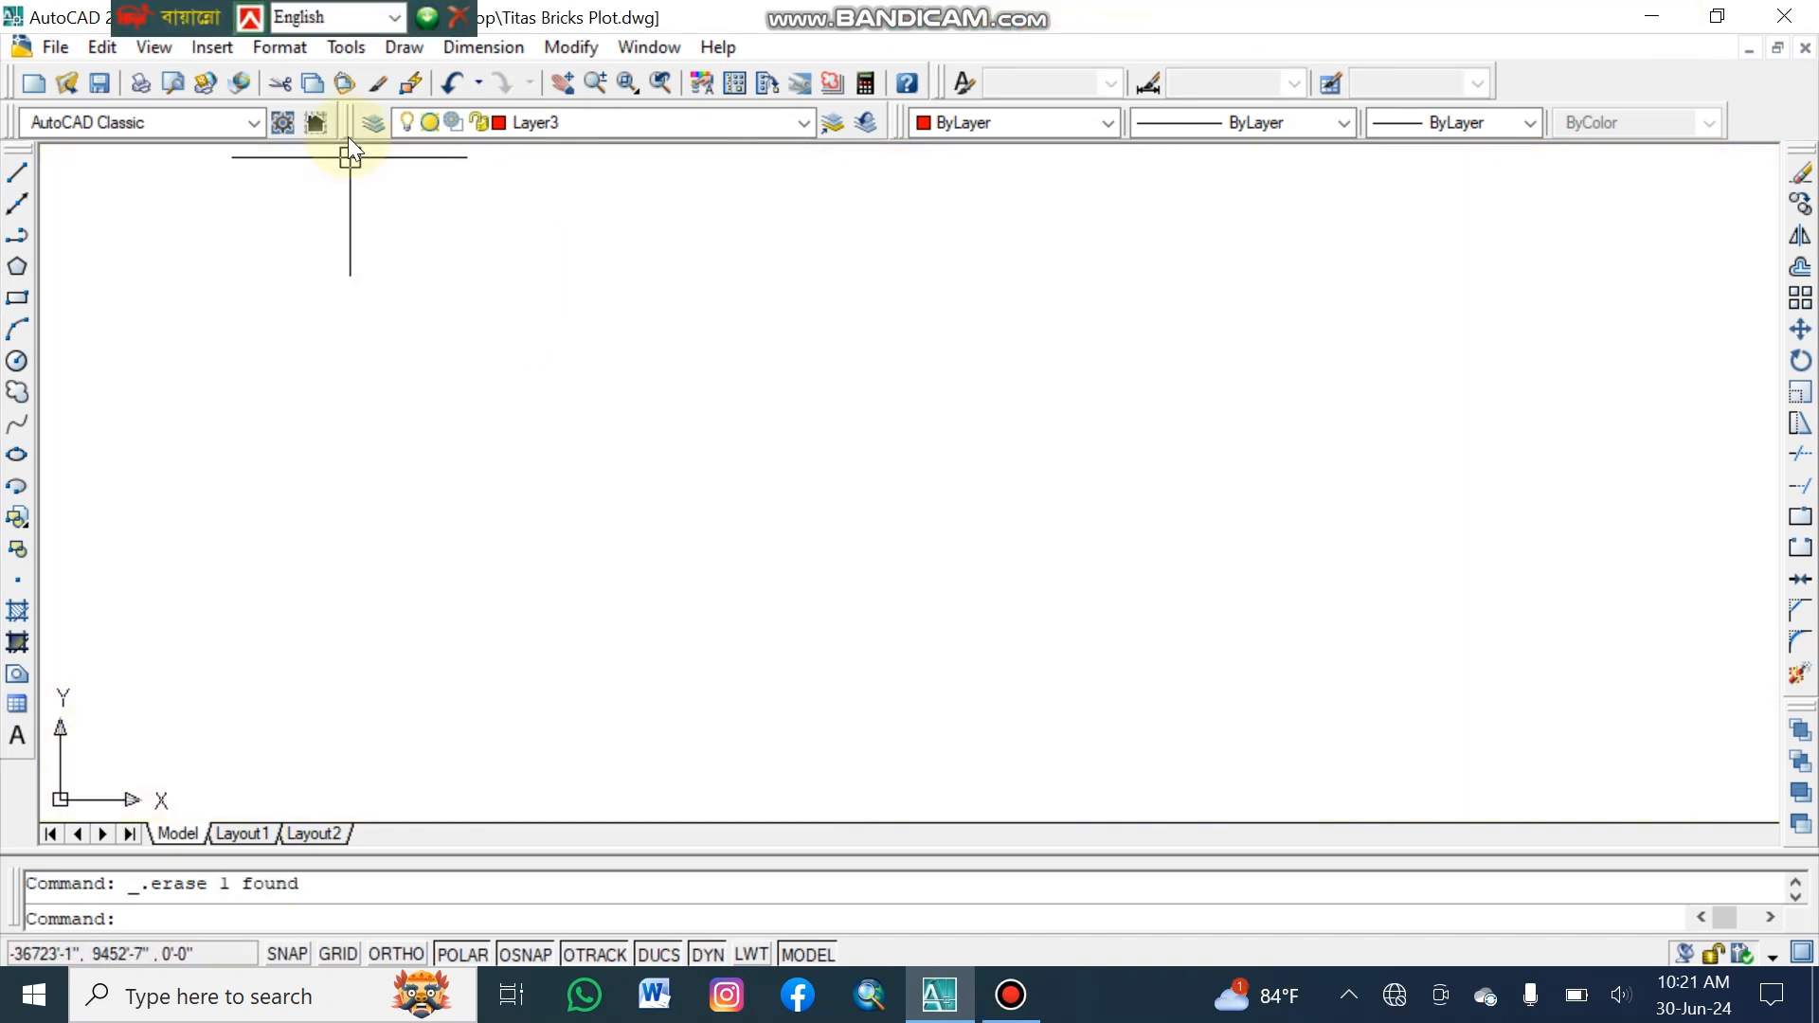
# Open the image 28 Coltasote- 33 from the Desktop as a raster image reference.
pyautogui.click(210, 49)
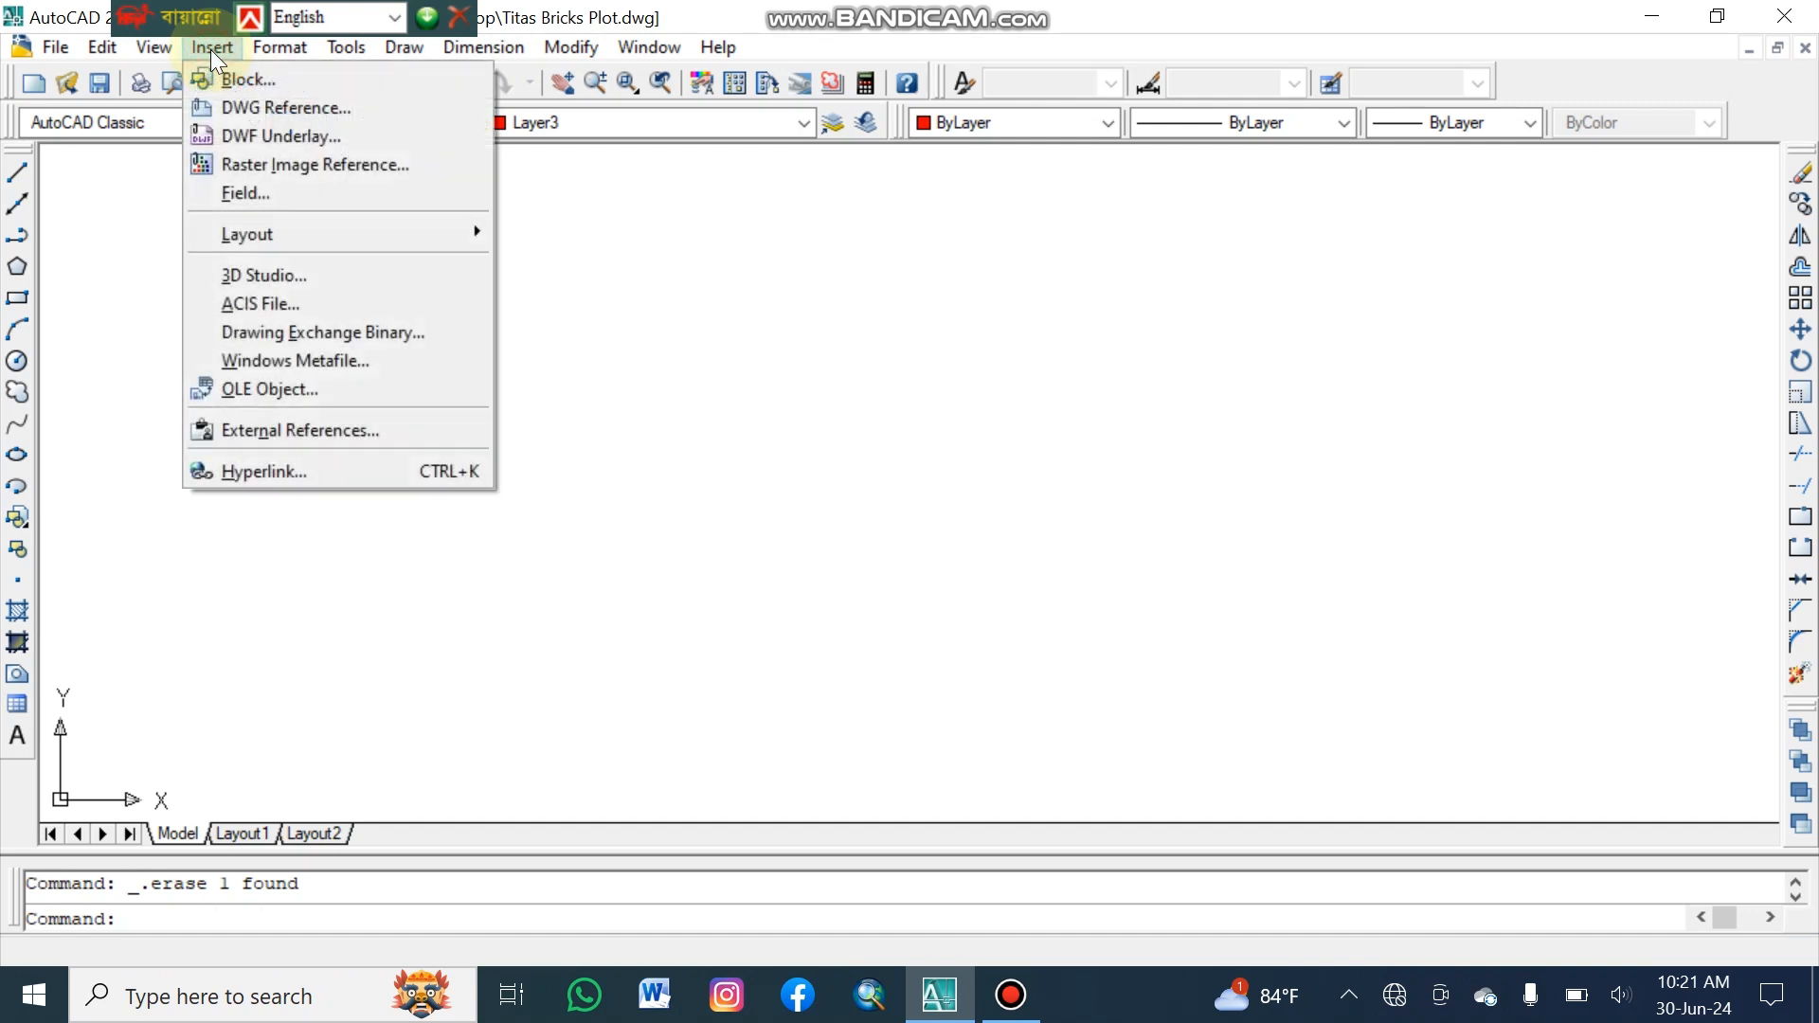
pyautogui.click(327, 167)
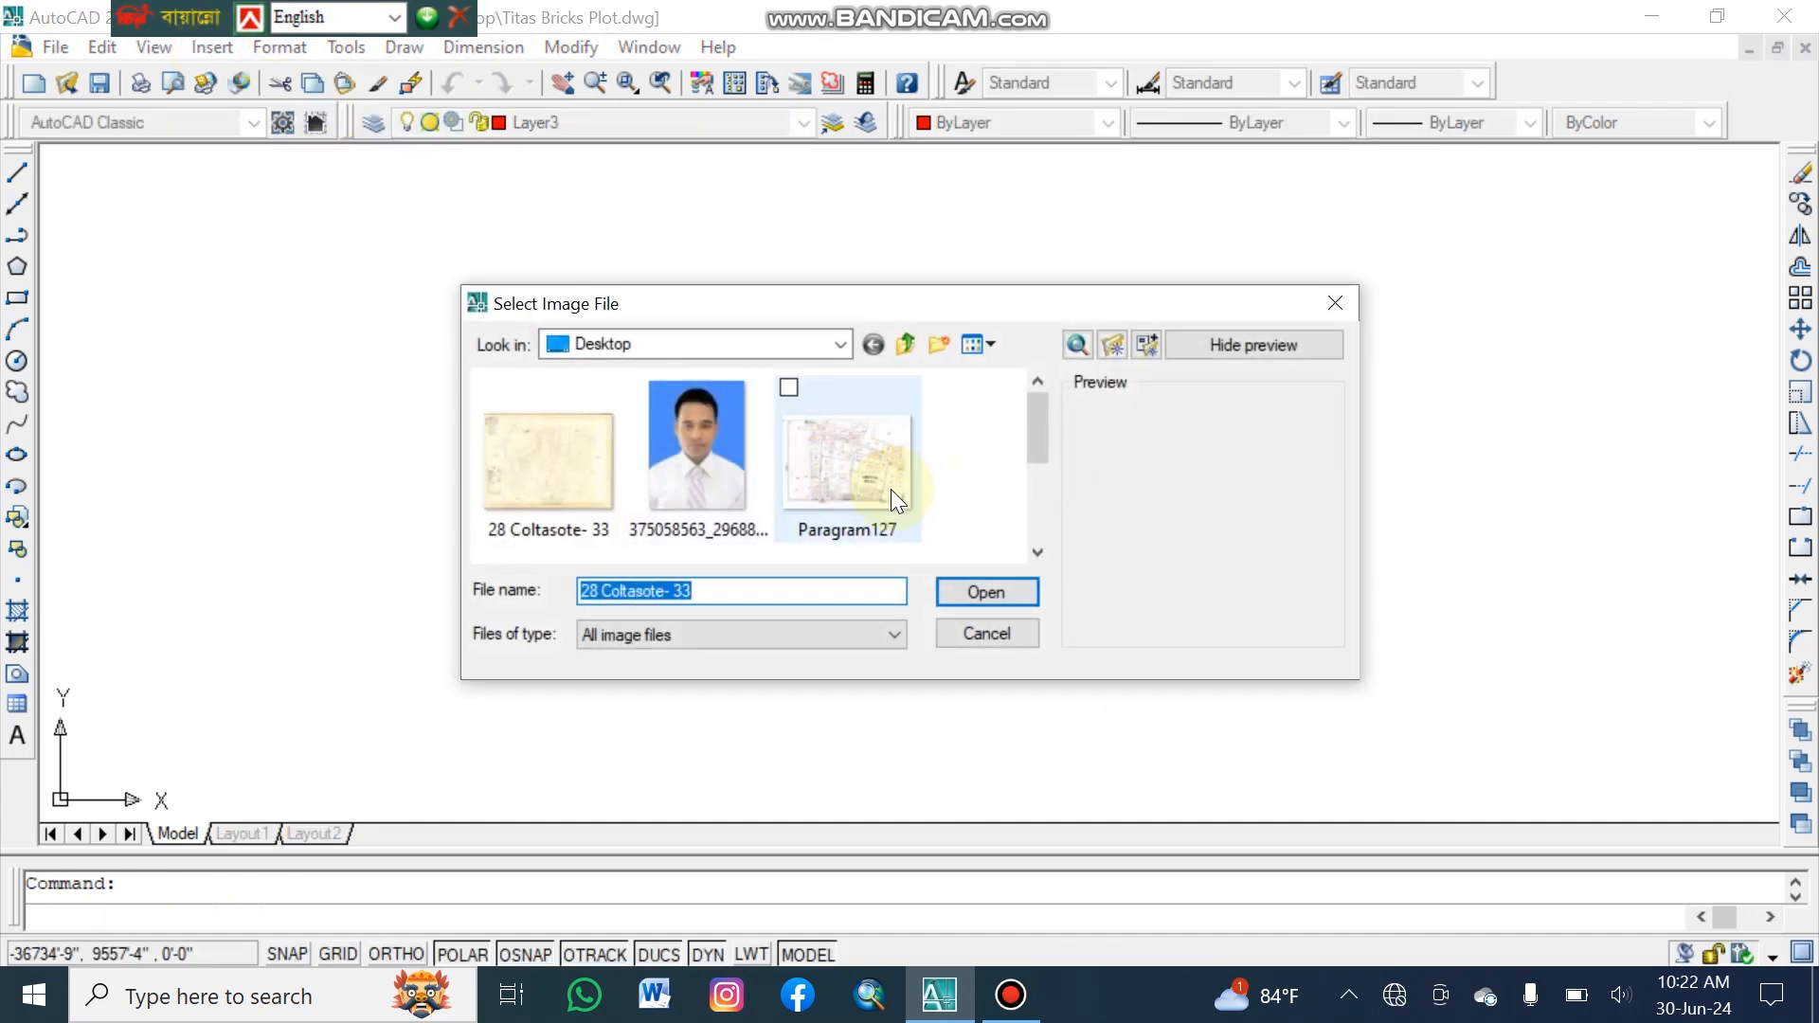
pyautogui.click(536, 504)
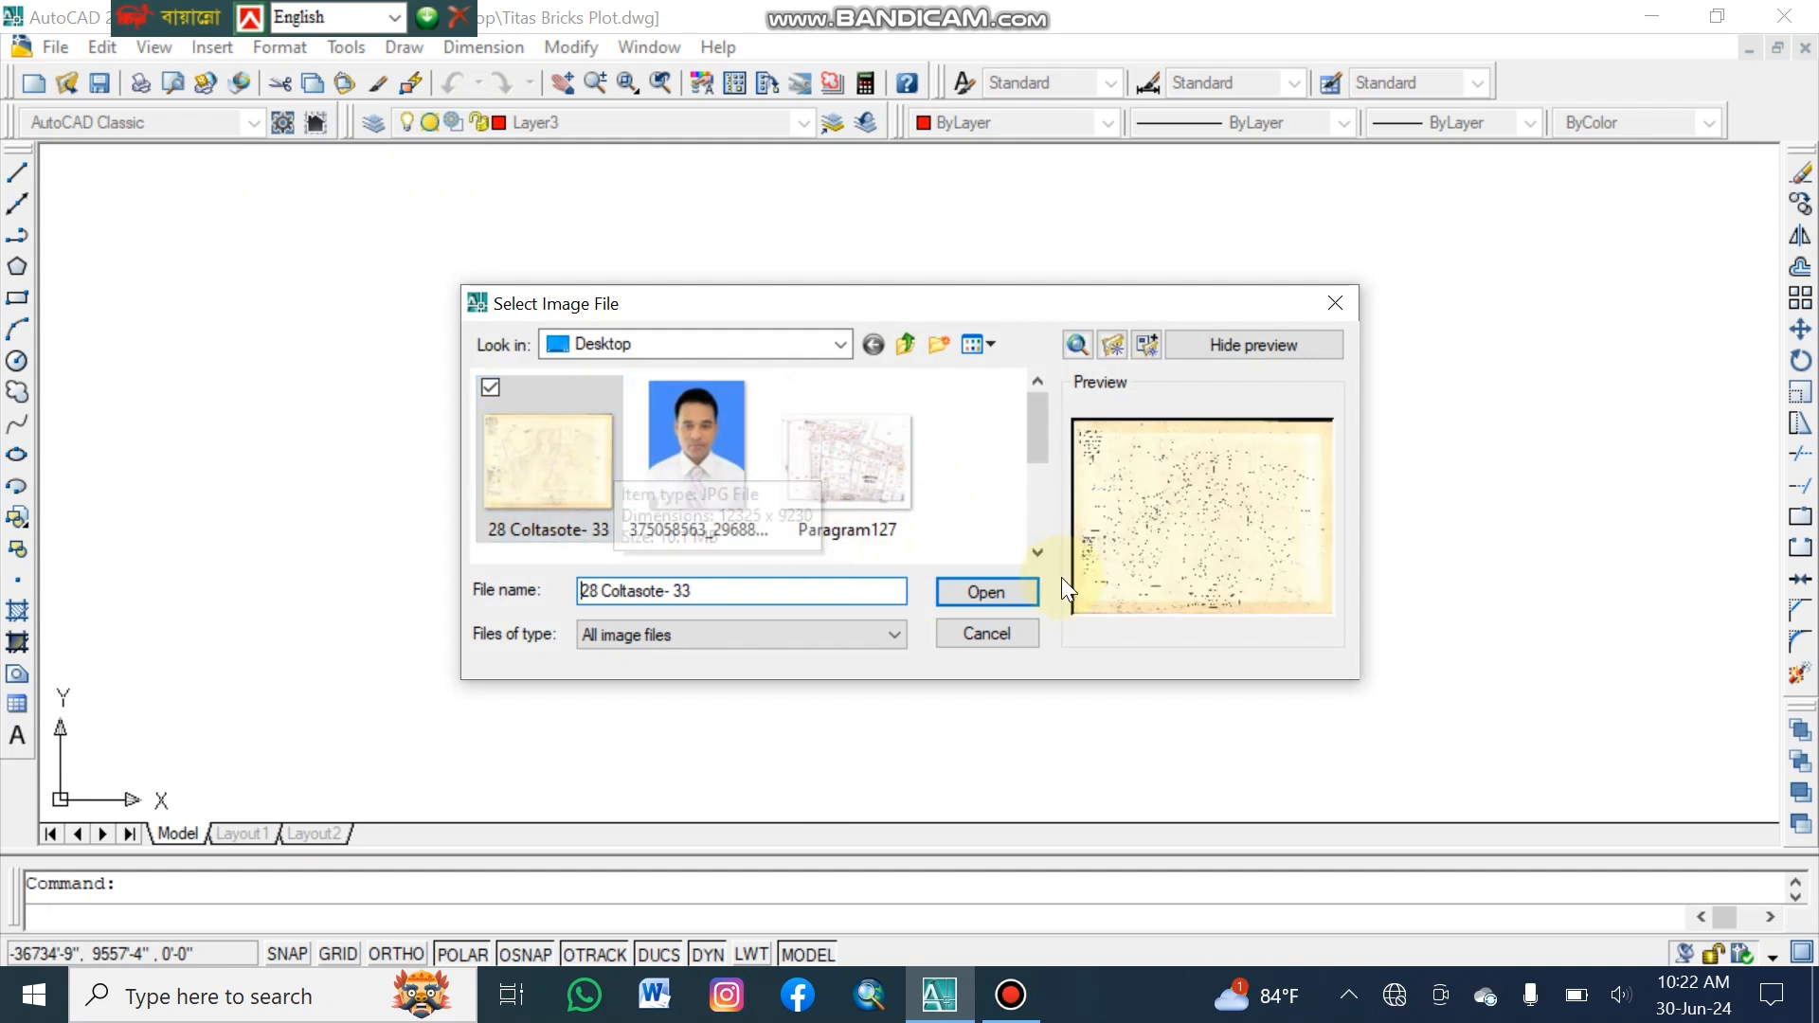
pyautogui.click(987, 591)
# Try 792, 990 and 1980 in turn as the scale of the 28 Coltasote- 33 image.
pyautogui.doubleClick(914, 534)
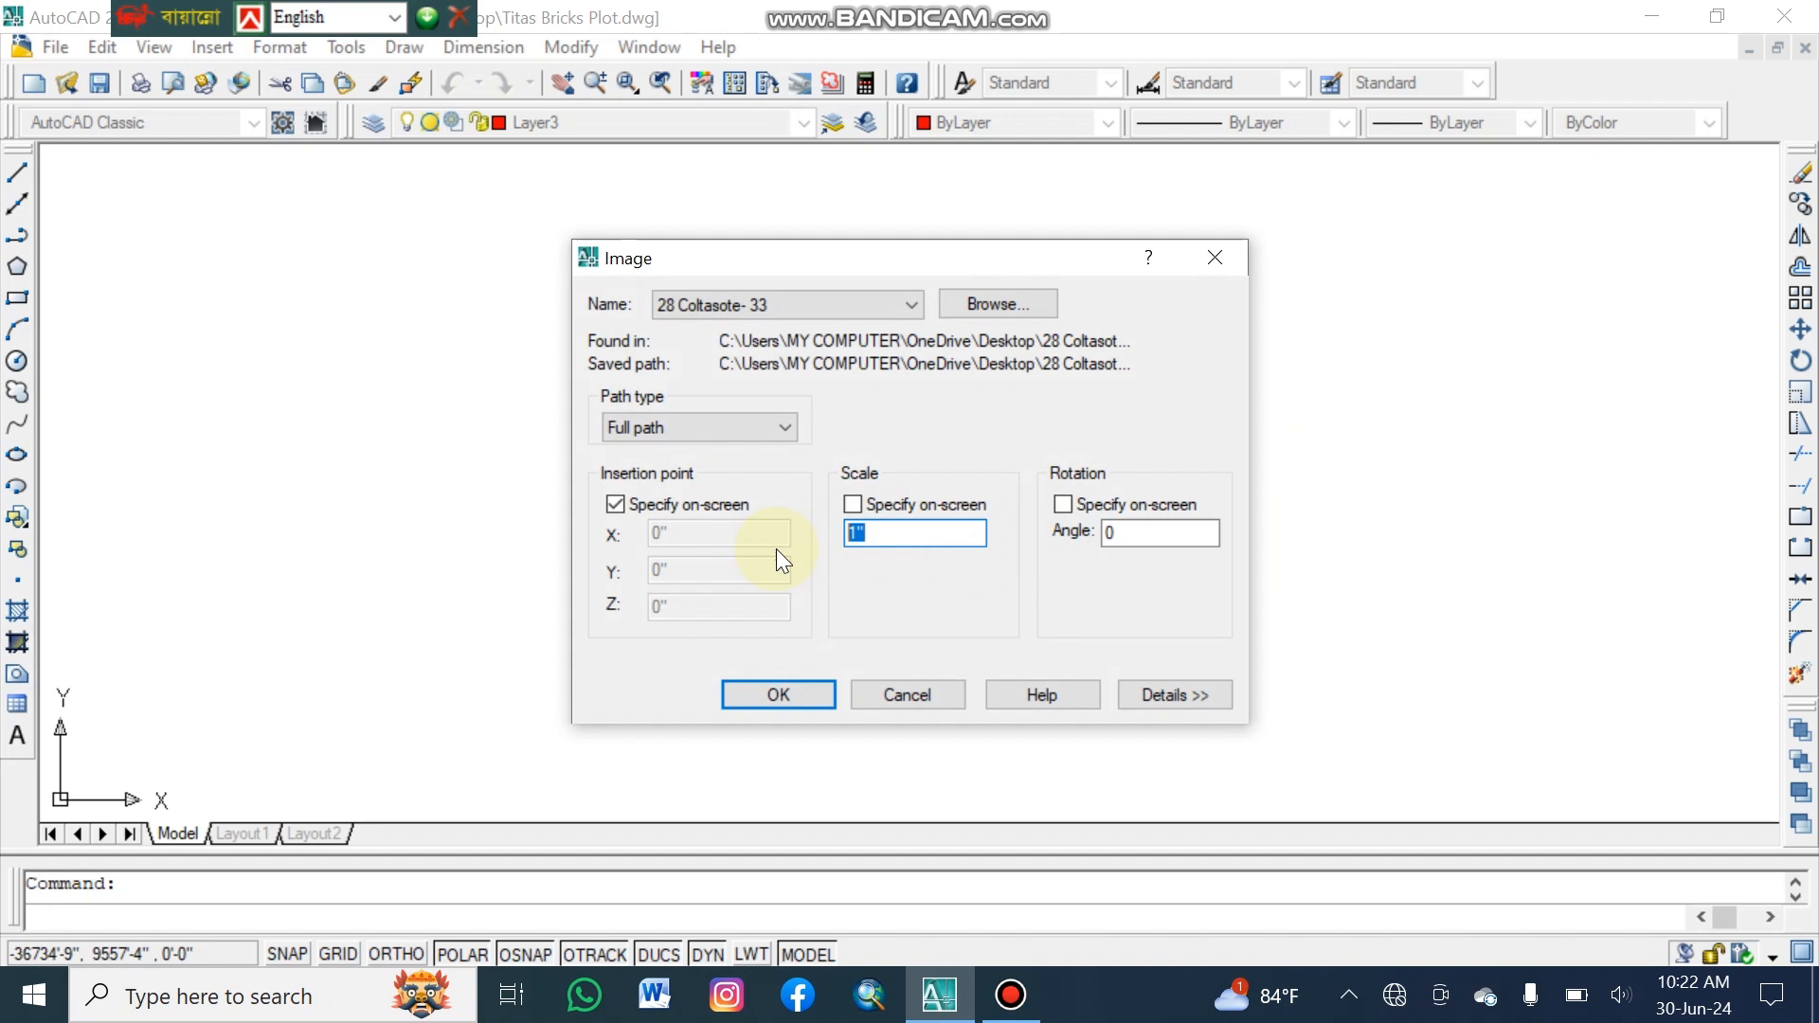
pyautogui.write('792')
pyautogui.doubleClick(895, 534)
pyautogui.write('990')
pyautogui.doubleClick(877, 533)
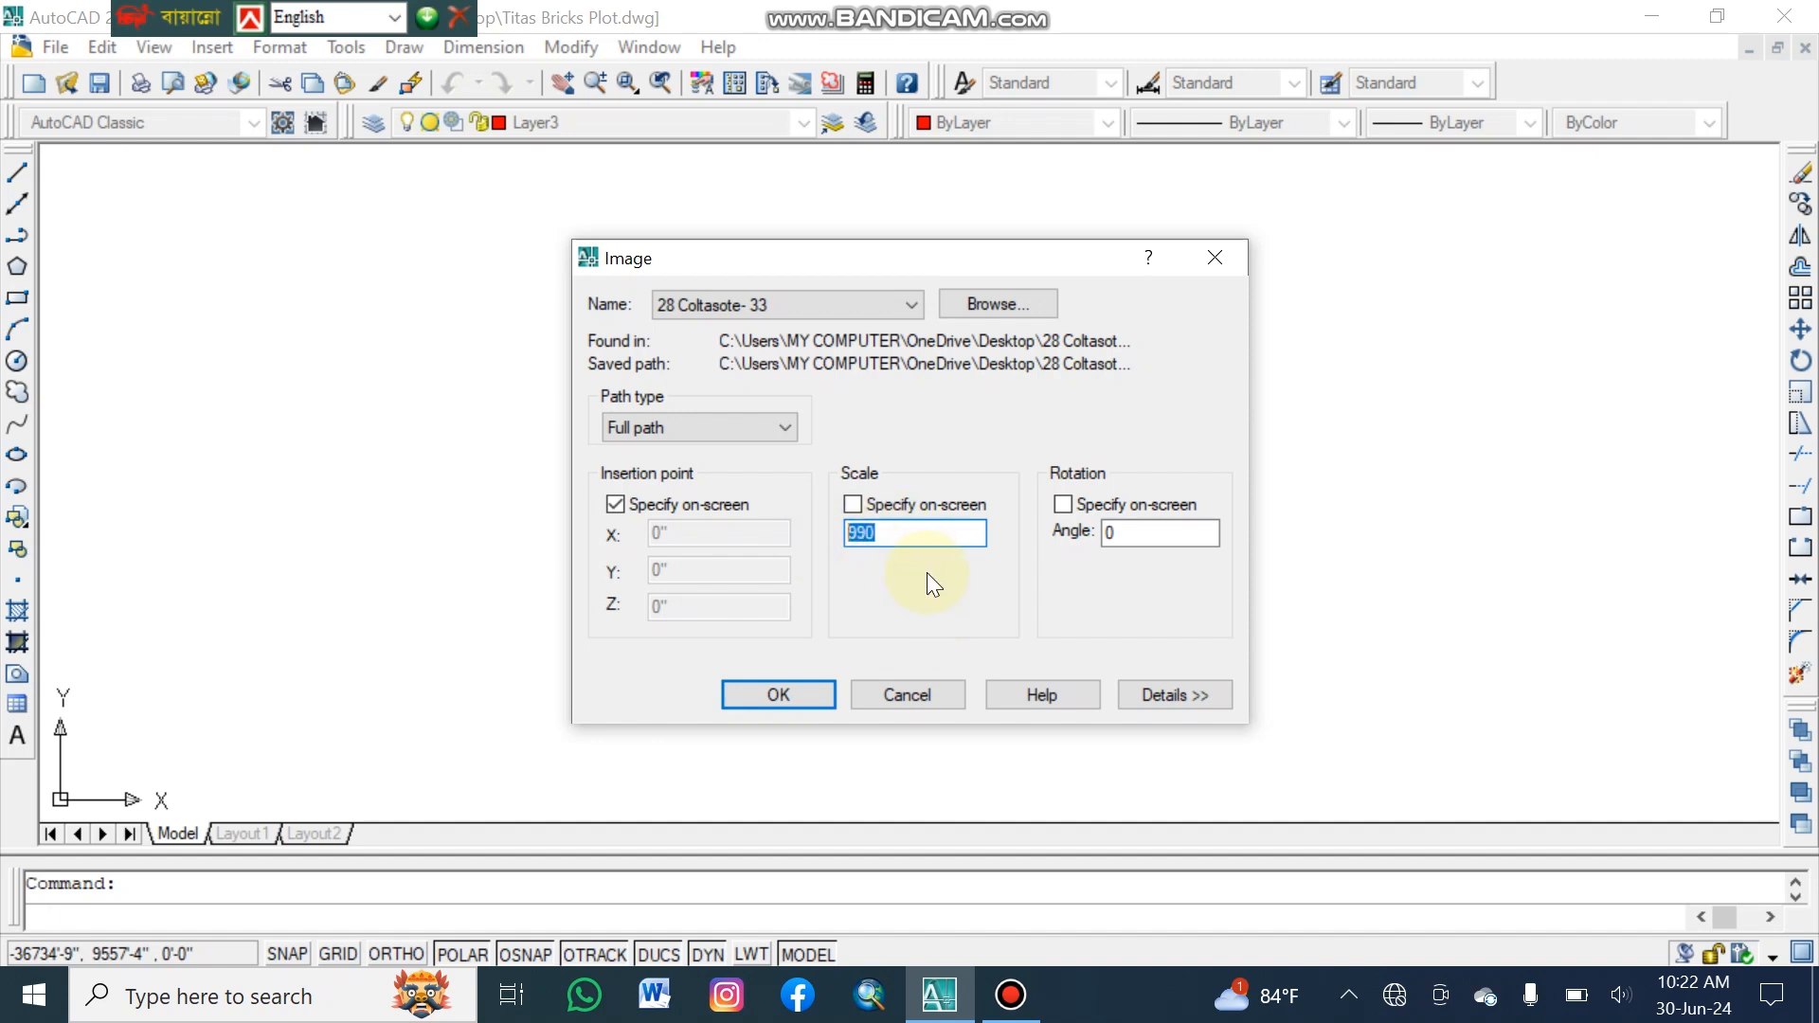
pyautogui.write('1980')
# Set the image's scale to 792 and place it at a picked insertion point in the empty drawing area.
pyautogui.moveTo(889, 535); pyautogui.dragTo(788, 539)
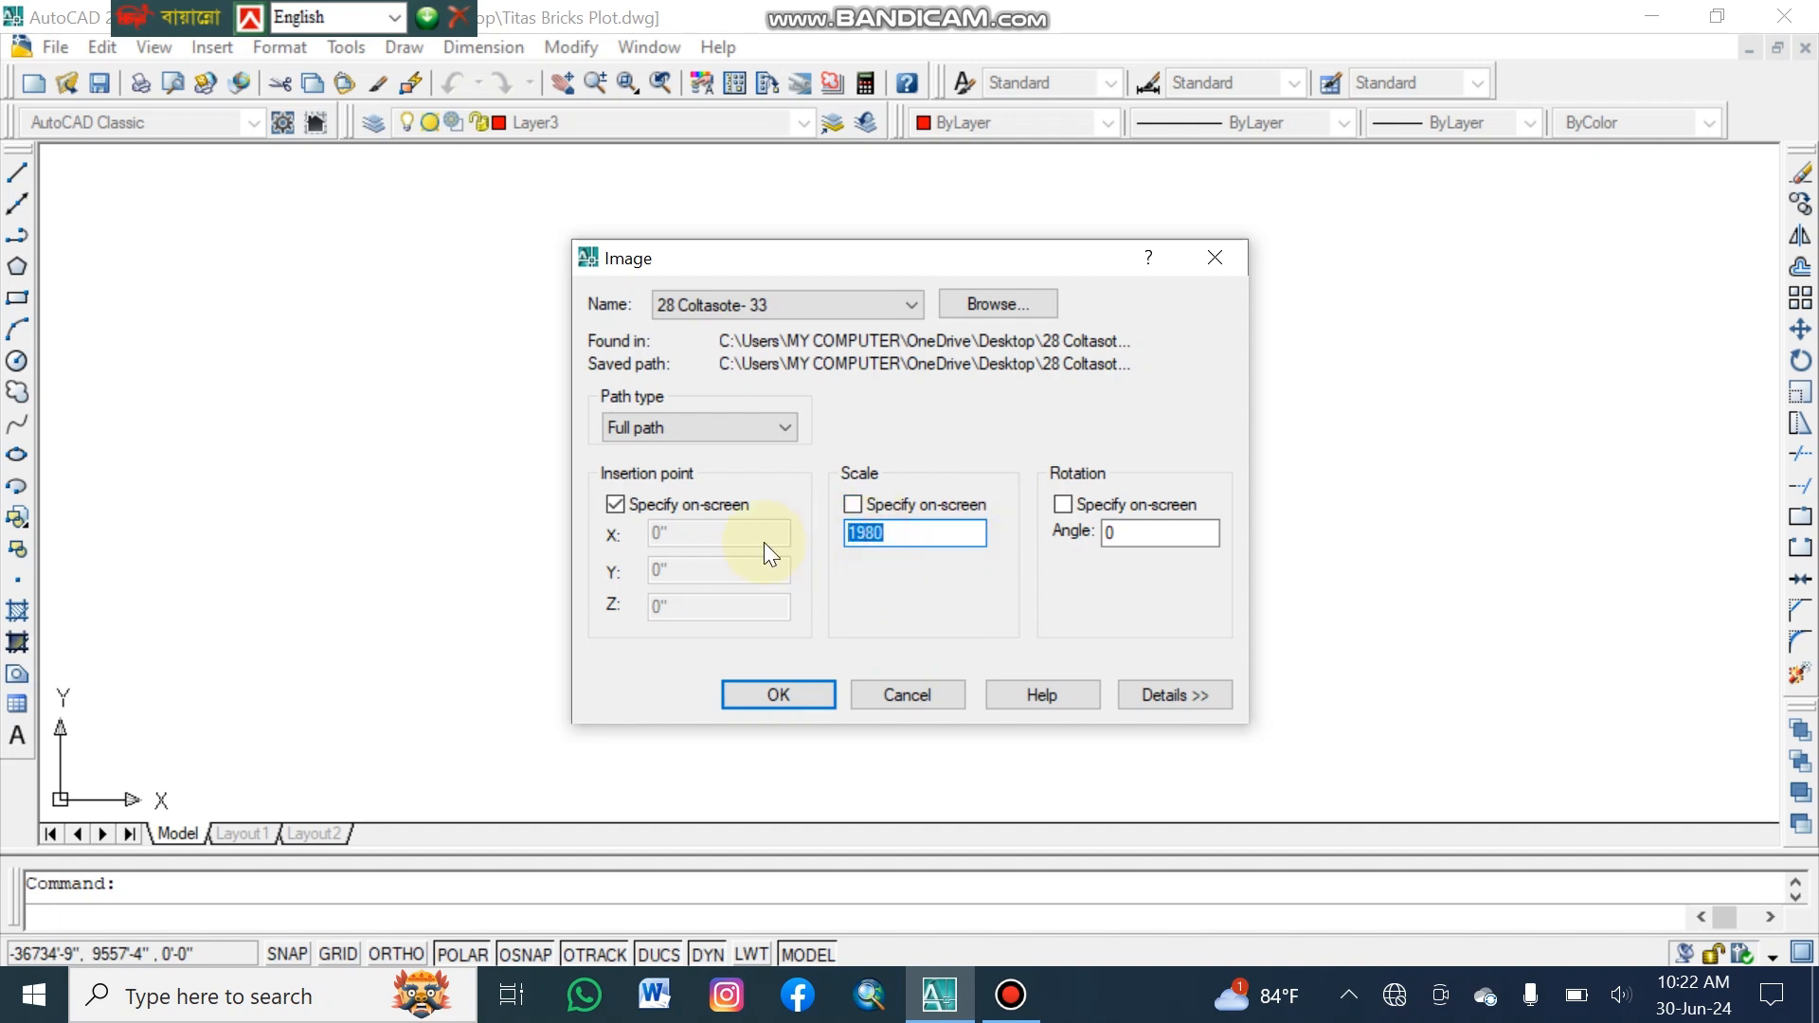
pyautogui.write('792')
pyautogui.click(805, 693)
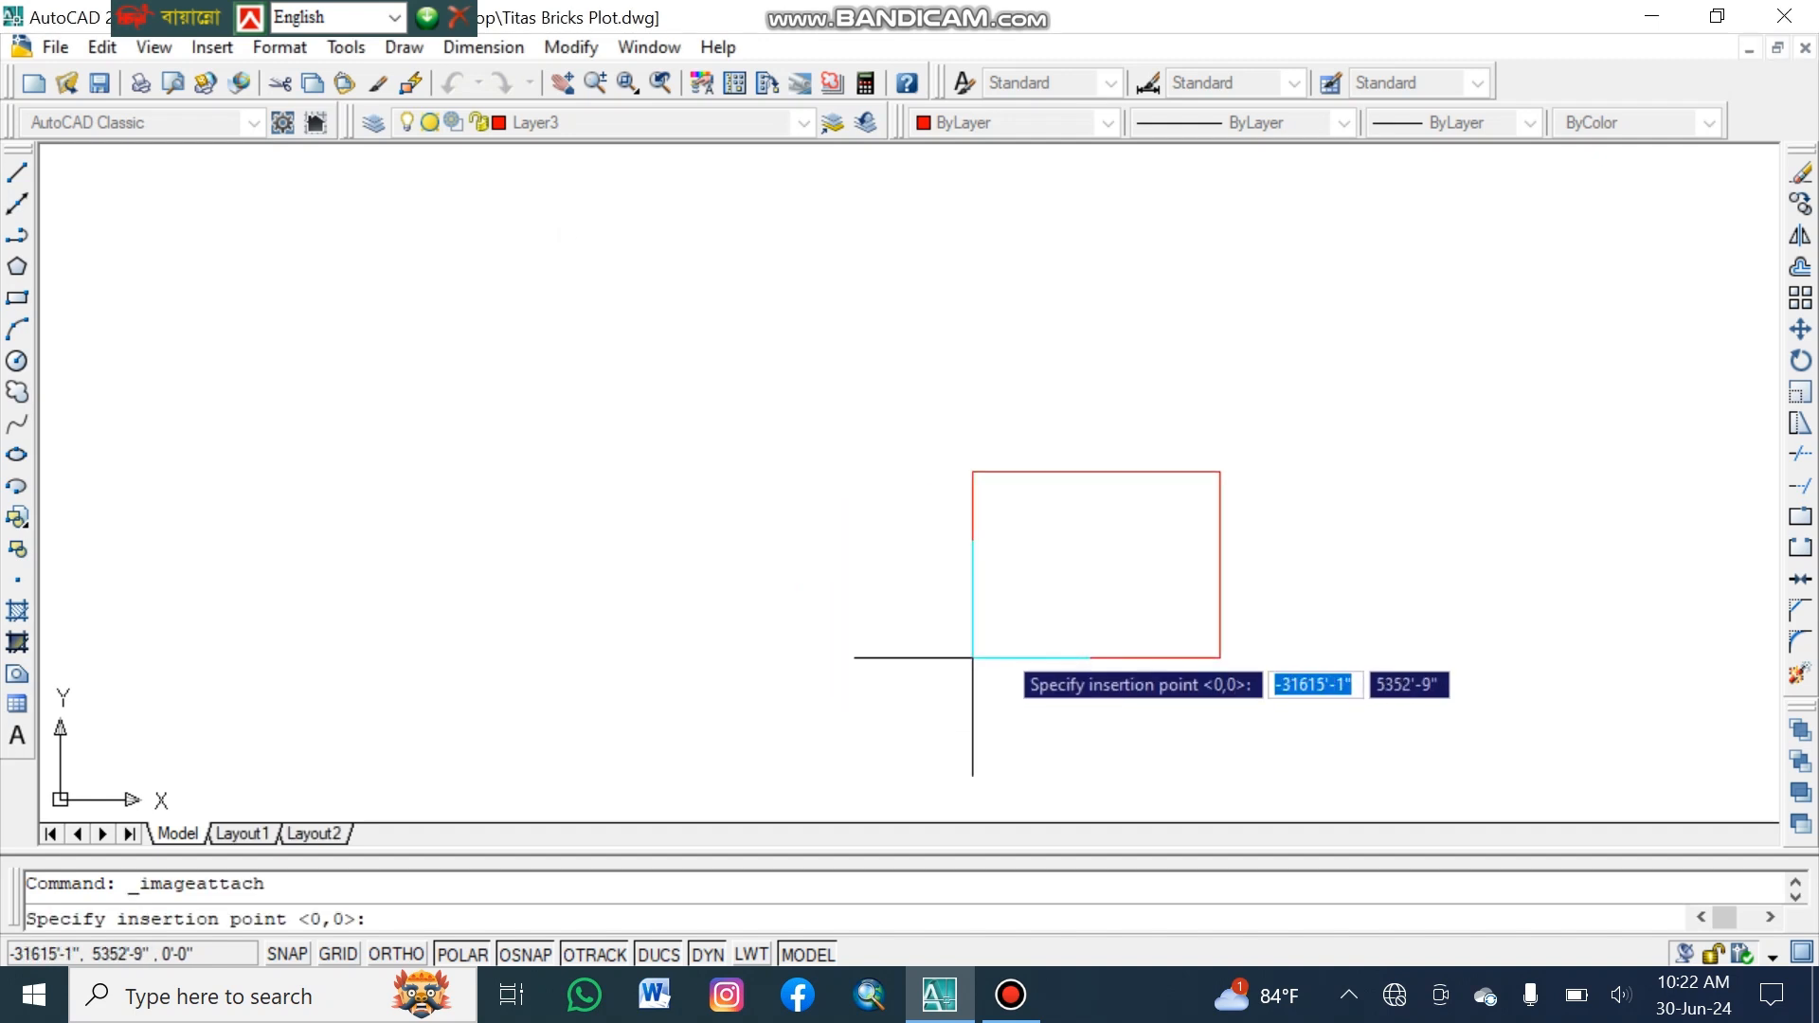
pyautogui.click(1071, 527)
# Zoom to the drawing extents, then examine the newly placed map's title text and scale bar up close and the whole sheet.
pyautogui.scroll(4, 1259, 471)
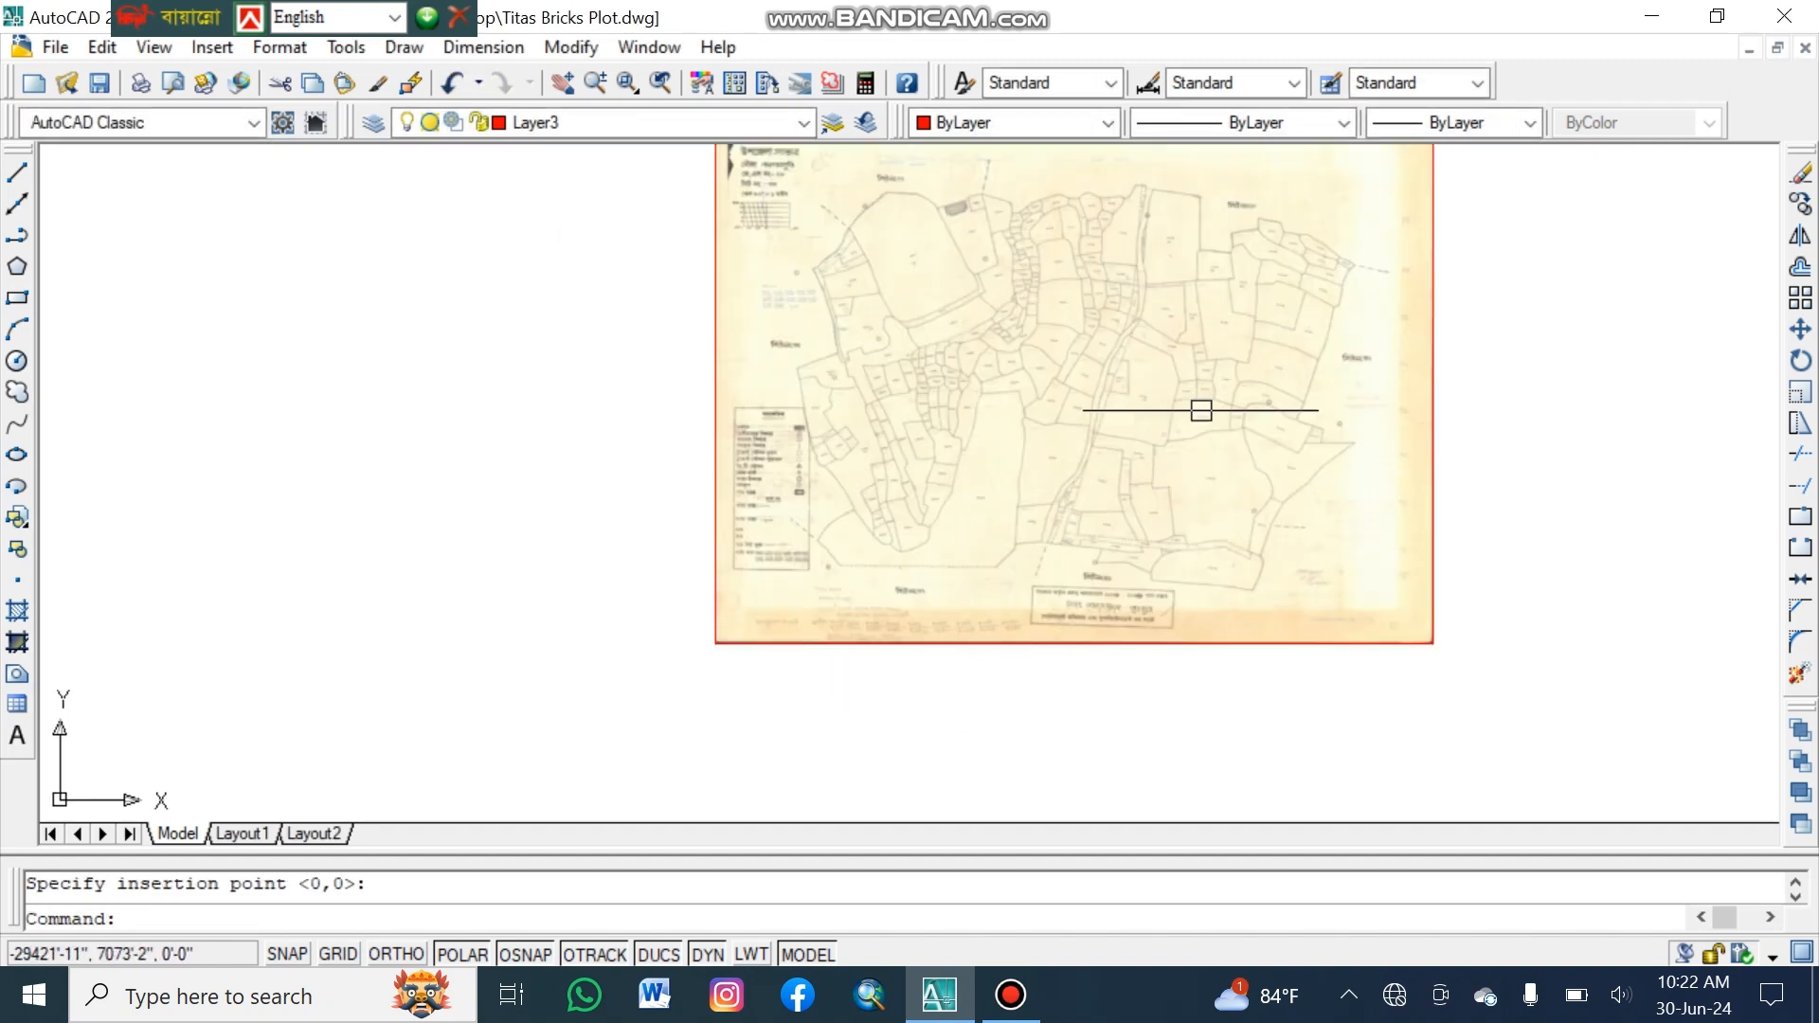
pyautogui.middleClick(798, 368)
pyautogui.middleClick(799, 368)
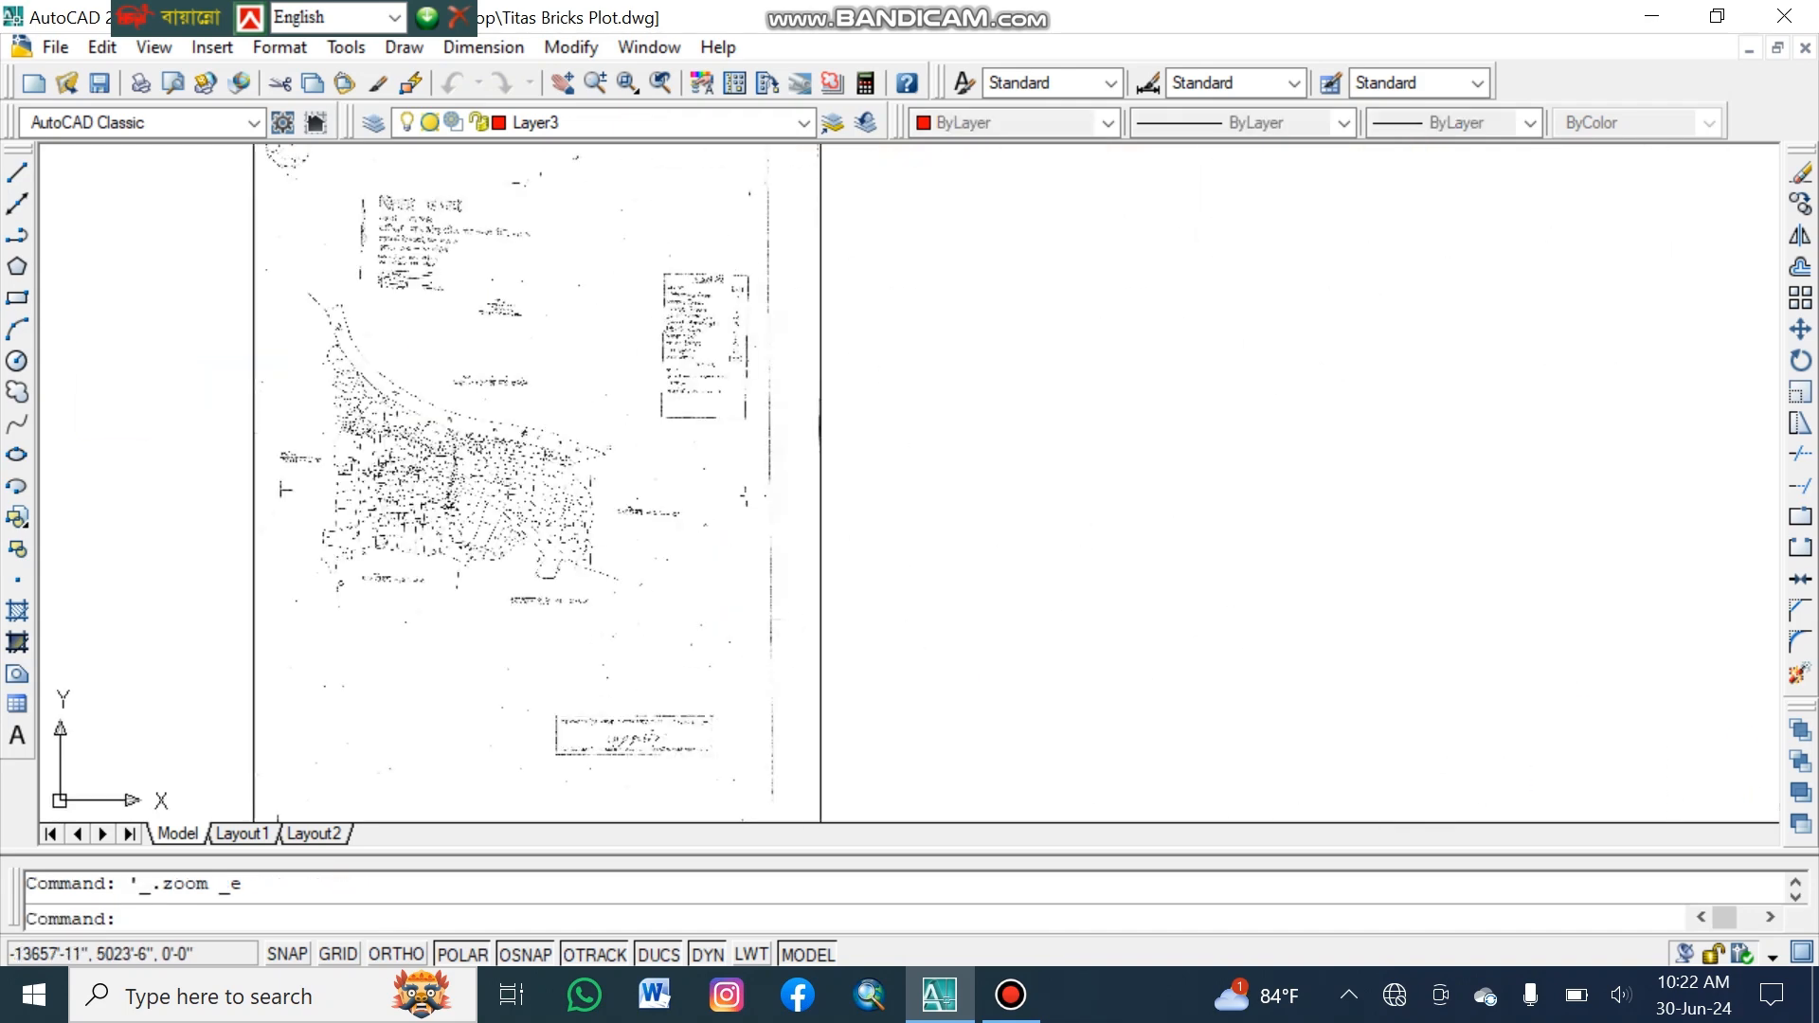
pyautogui.moveTo(799, 367); pyautogui.dragTo(1672, 530, button='middle')
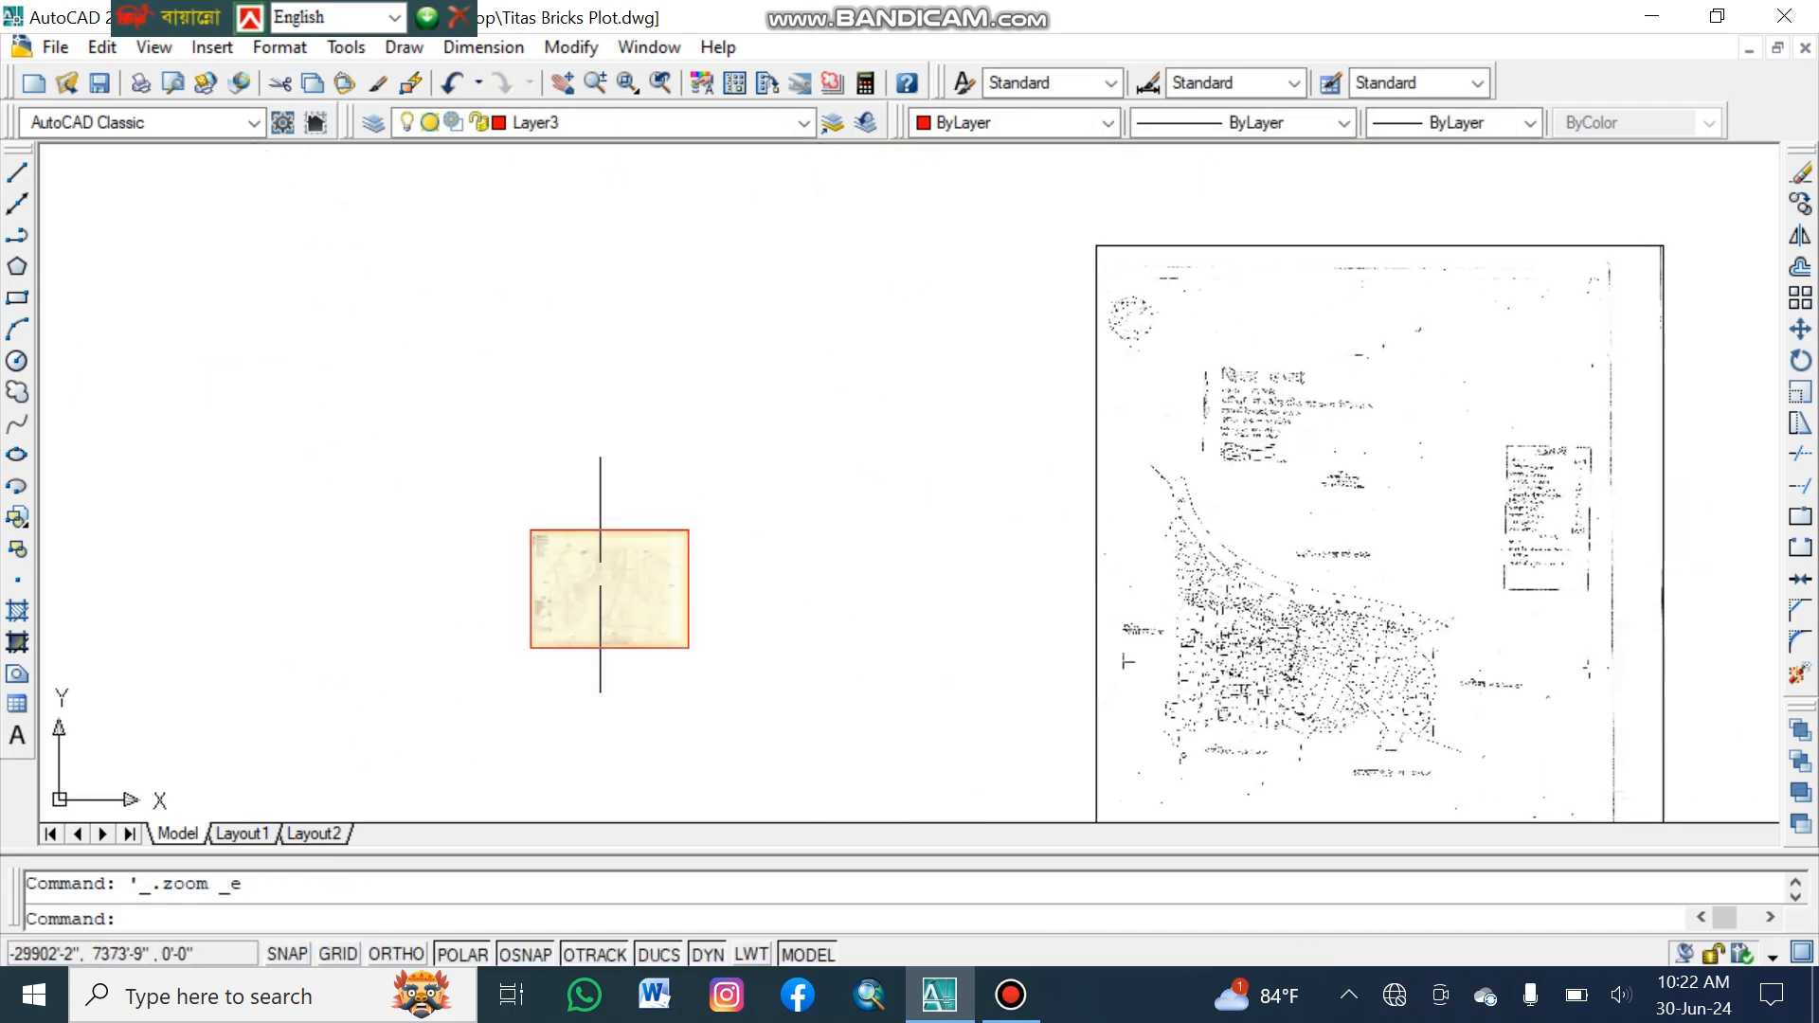
pyautogui.scroll(3, 589, 559)
pyautogui.scroll(8, 588, 559)
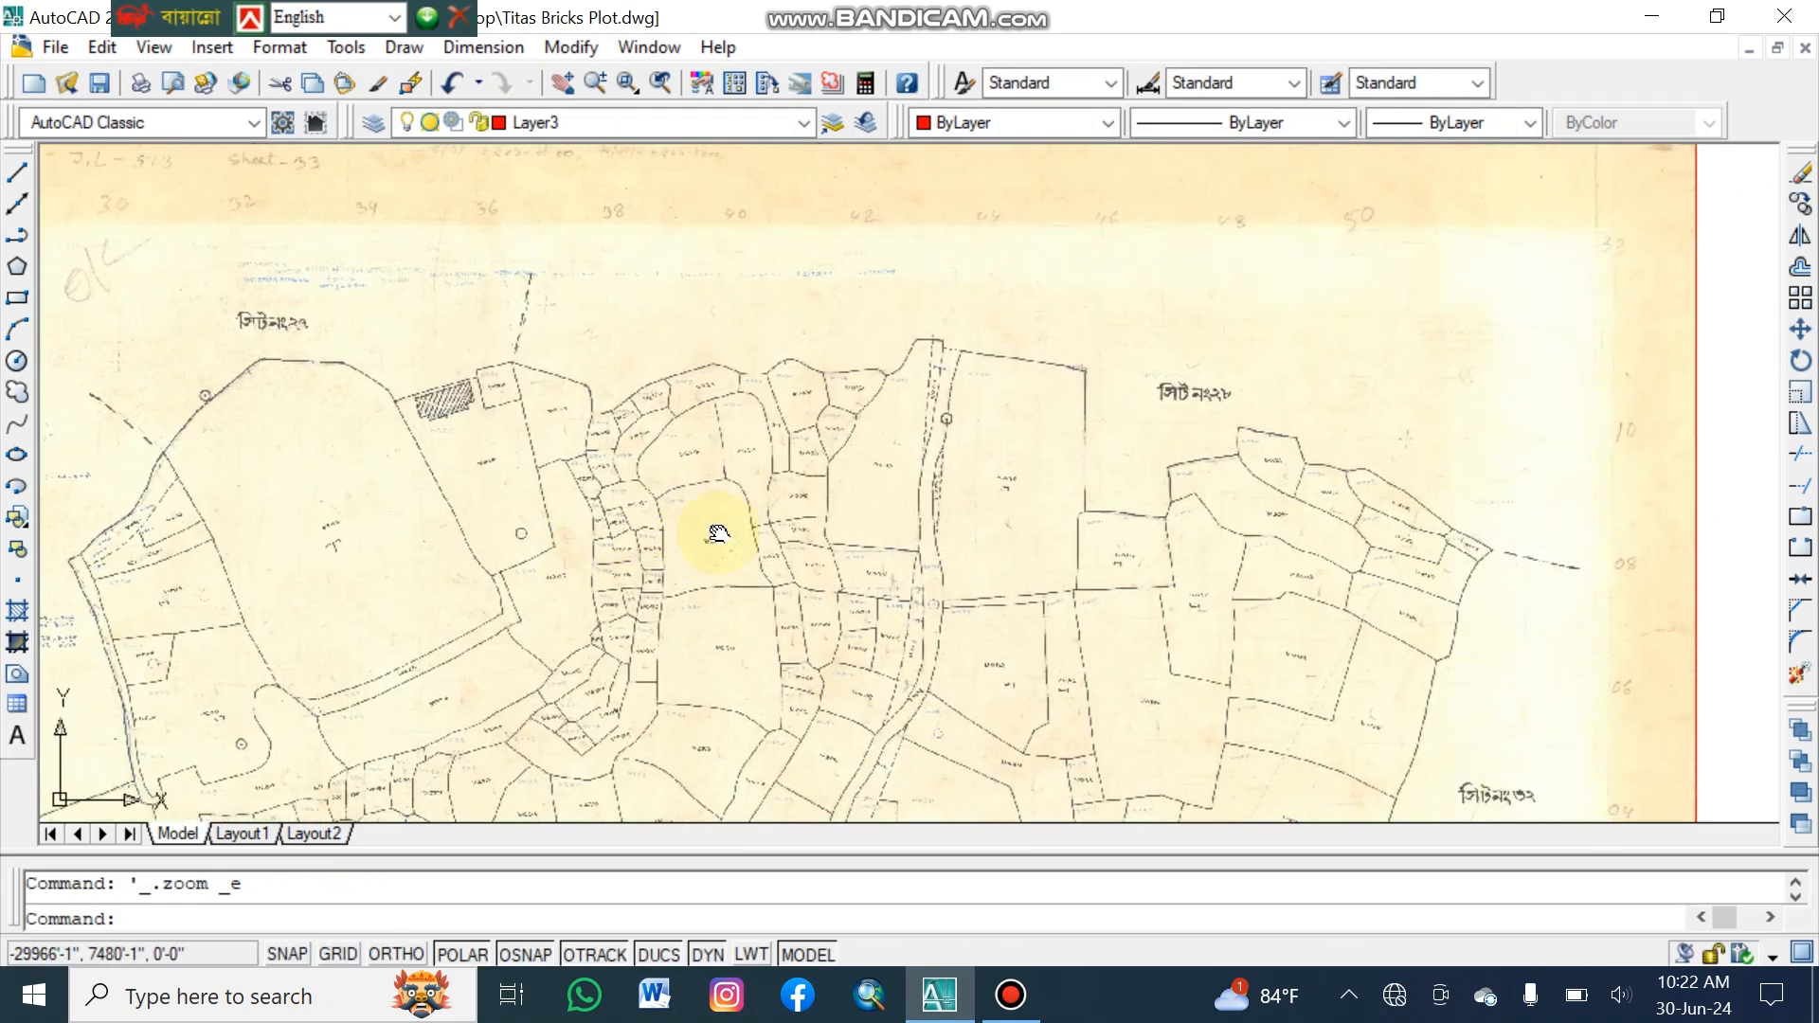
pyautogui.scroll(5, 749, 398)
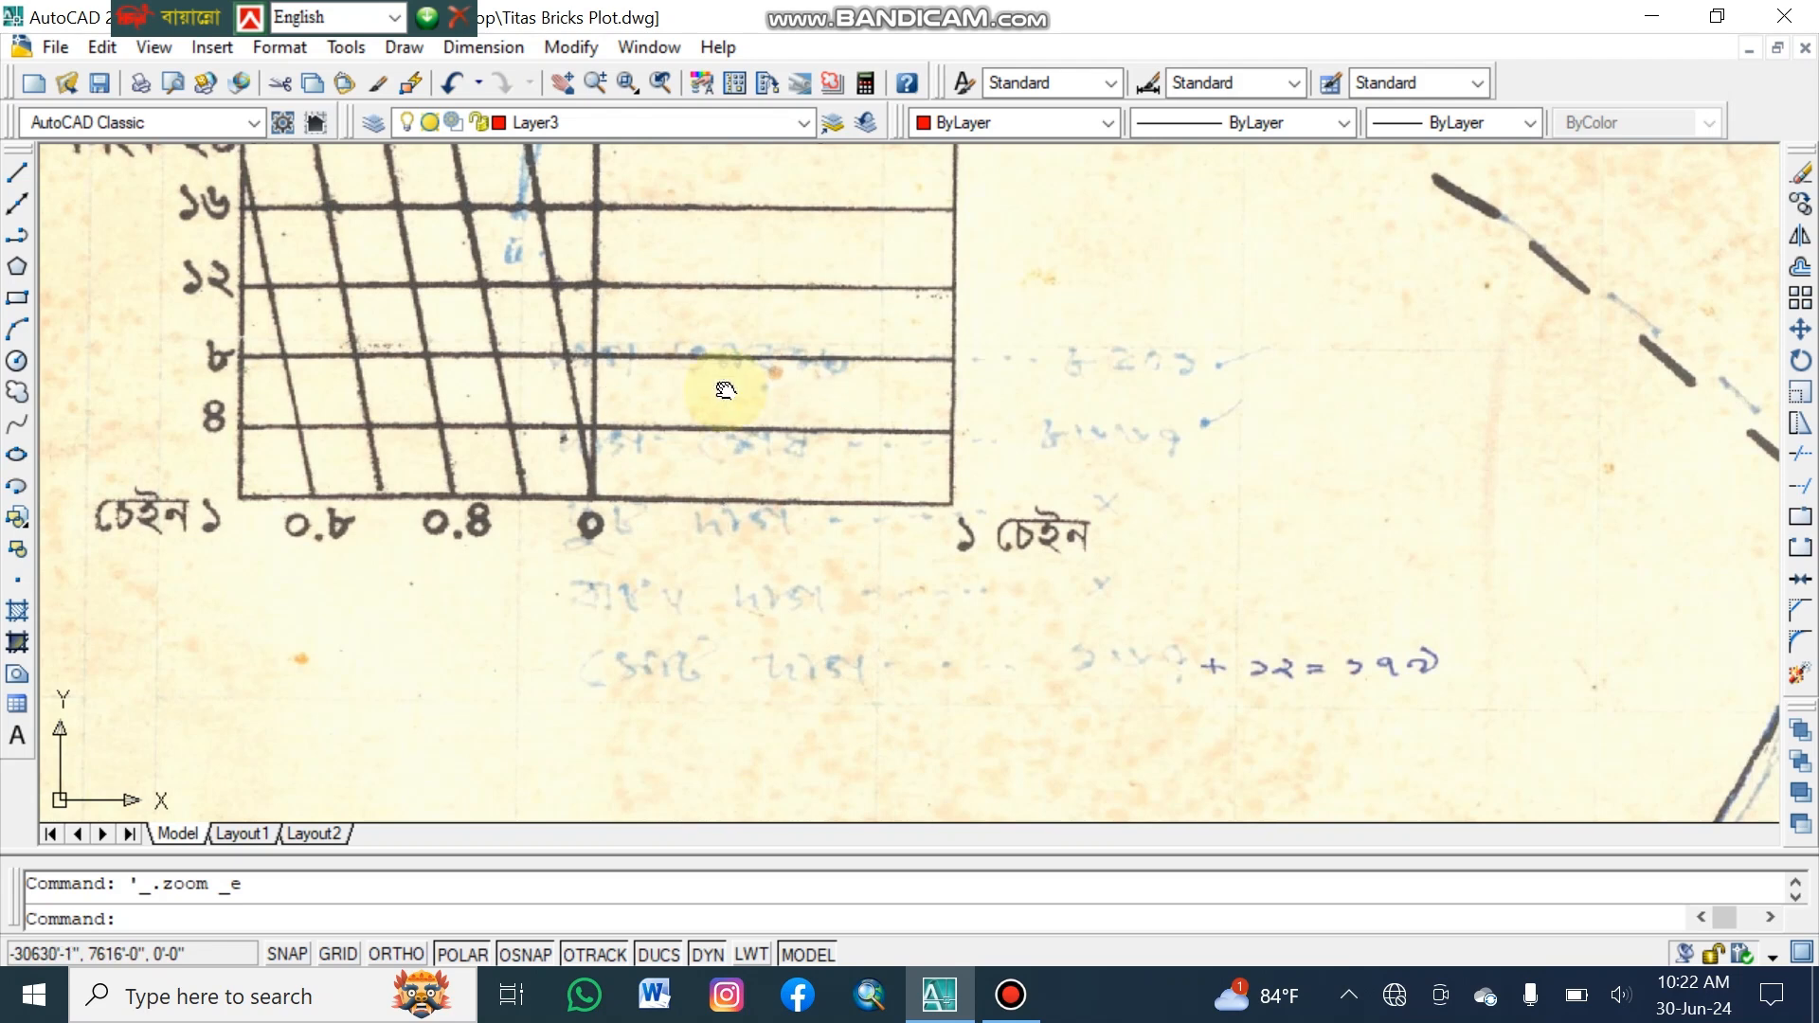
pyautogui.moveTo(722, 389); pyautogui.dragTo(855, 720, button='middle')
pyautogui.scroll(-2, 601, 292)
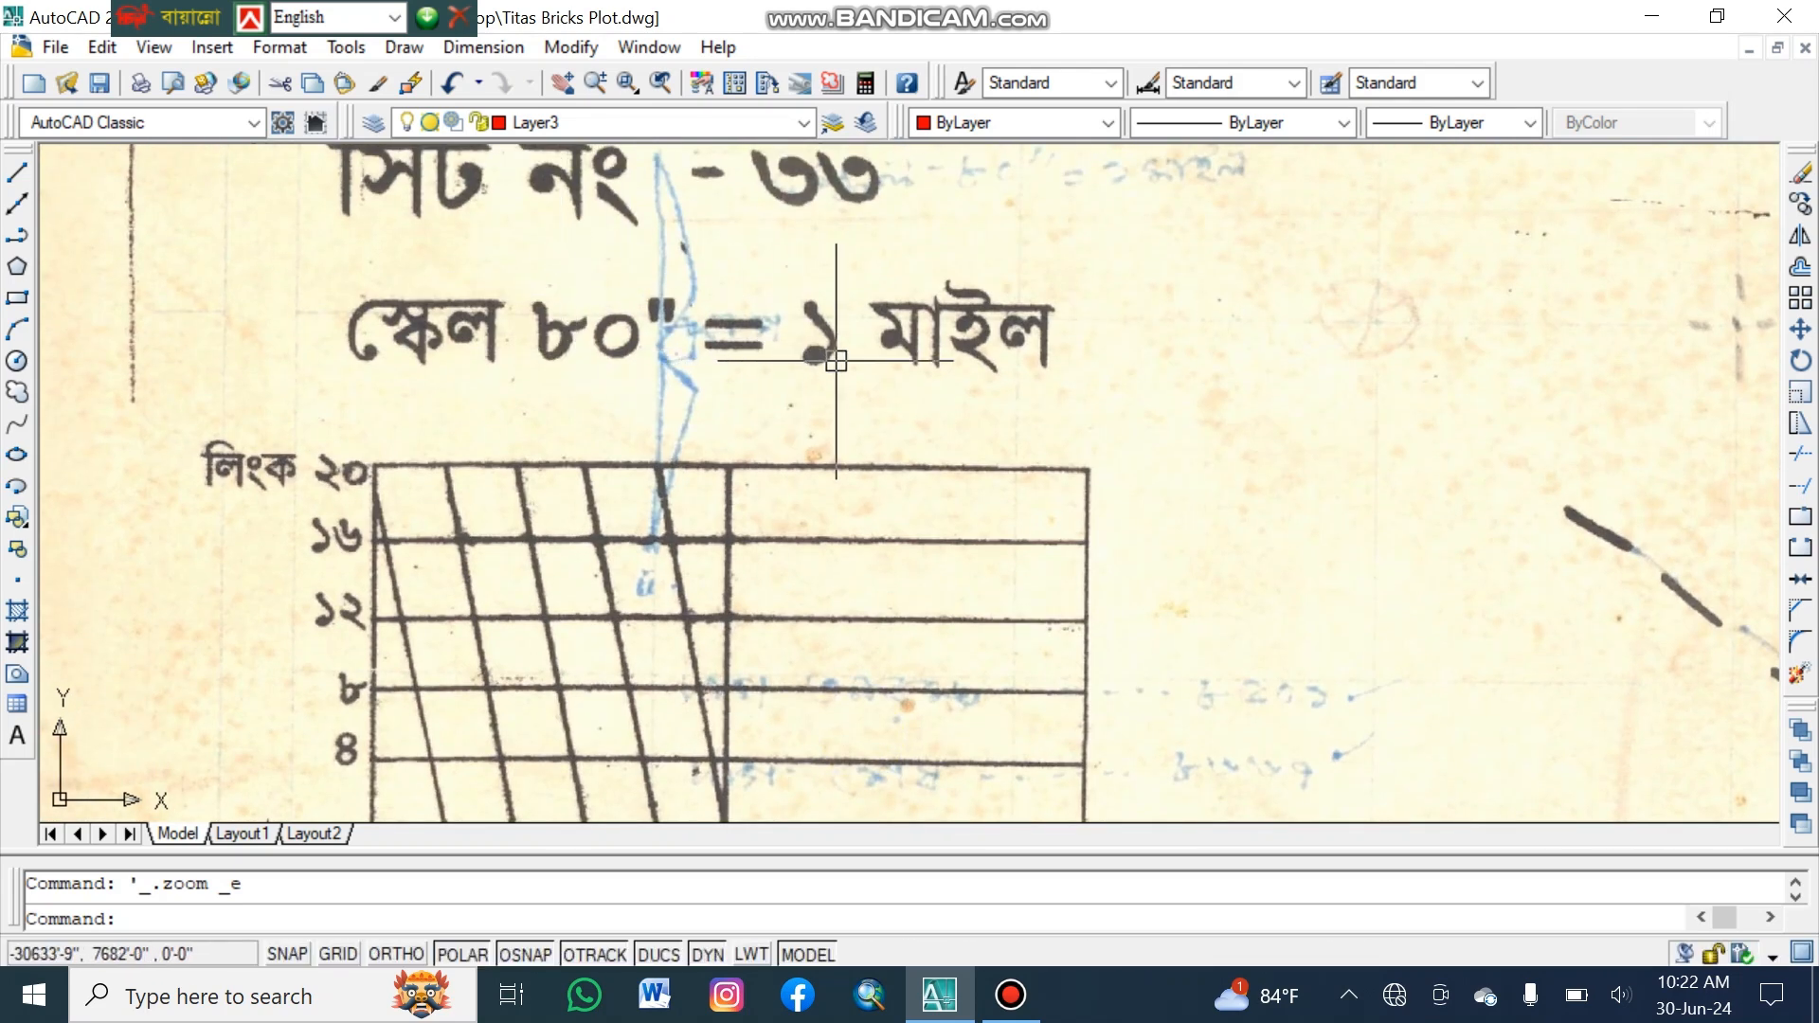
pyautogui.scroll(-3, 835, 360)
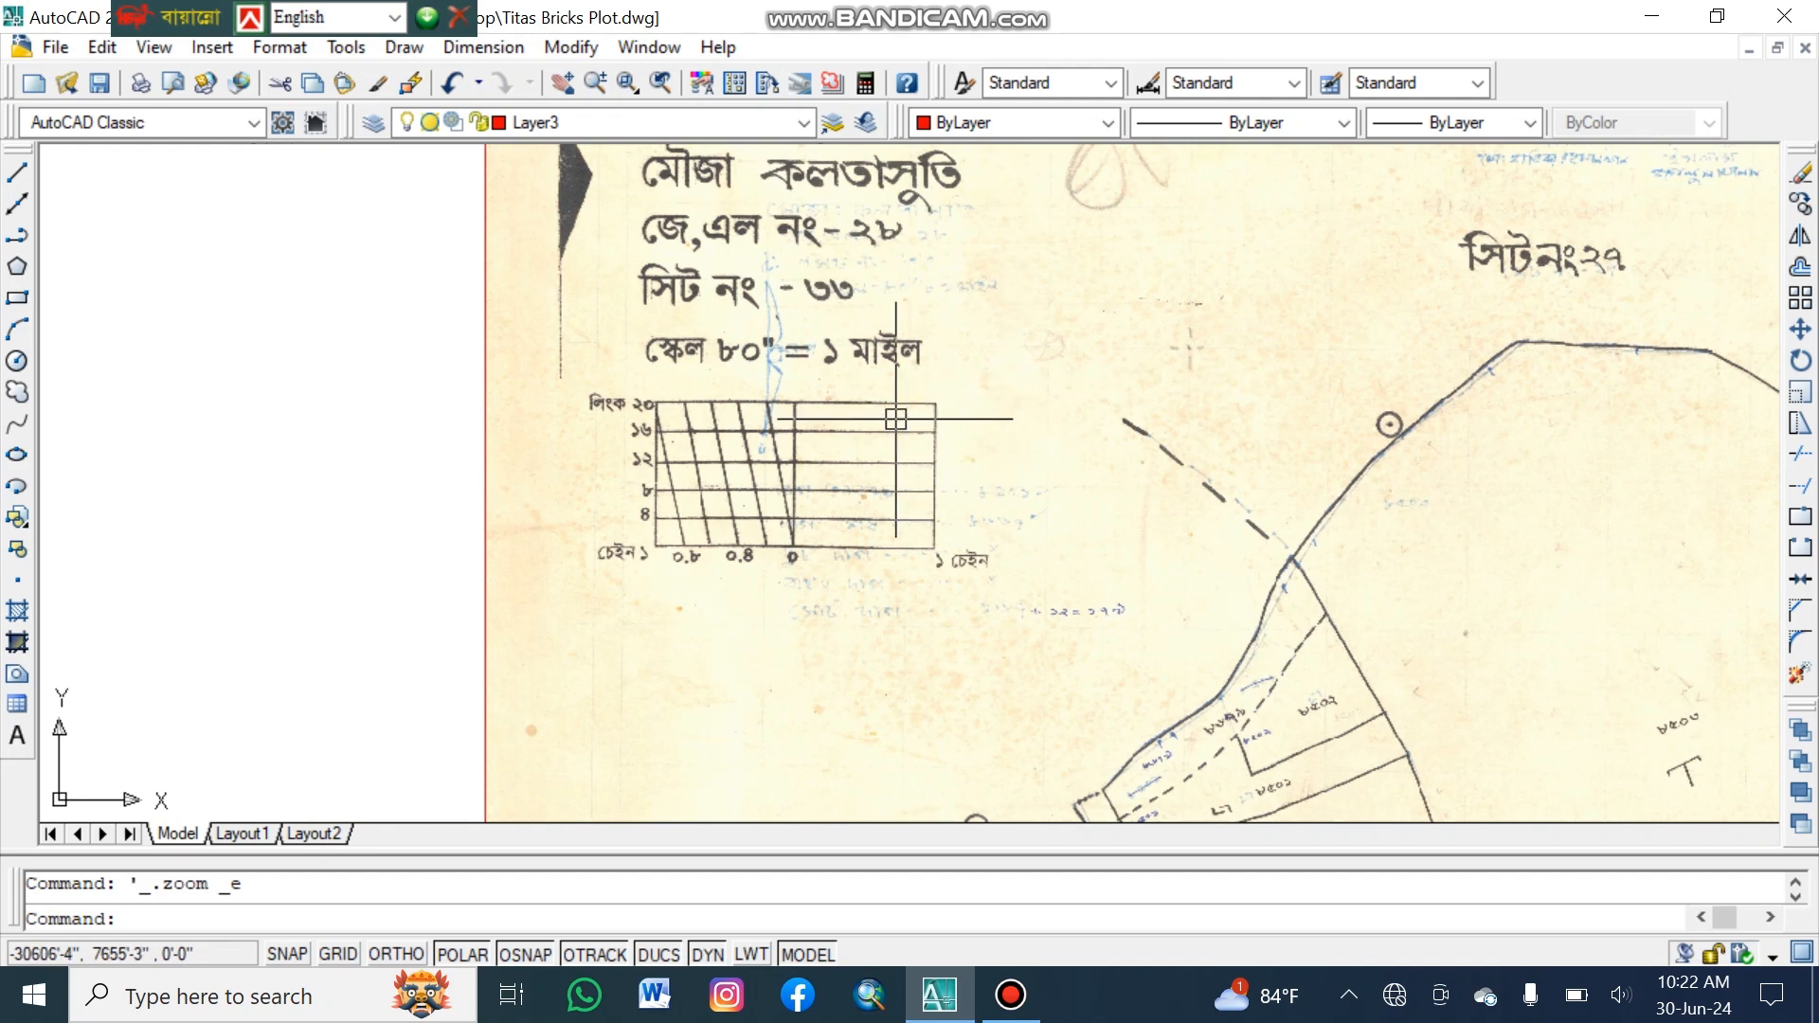
pyautogui.scroll(-3, 861, 422)
pyautogui.scroll(-4, 861, 421)
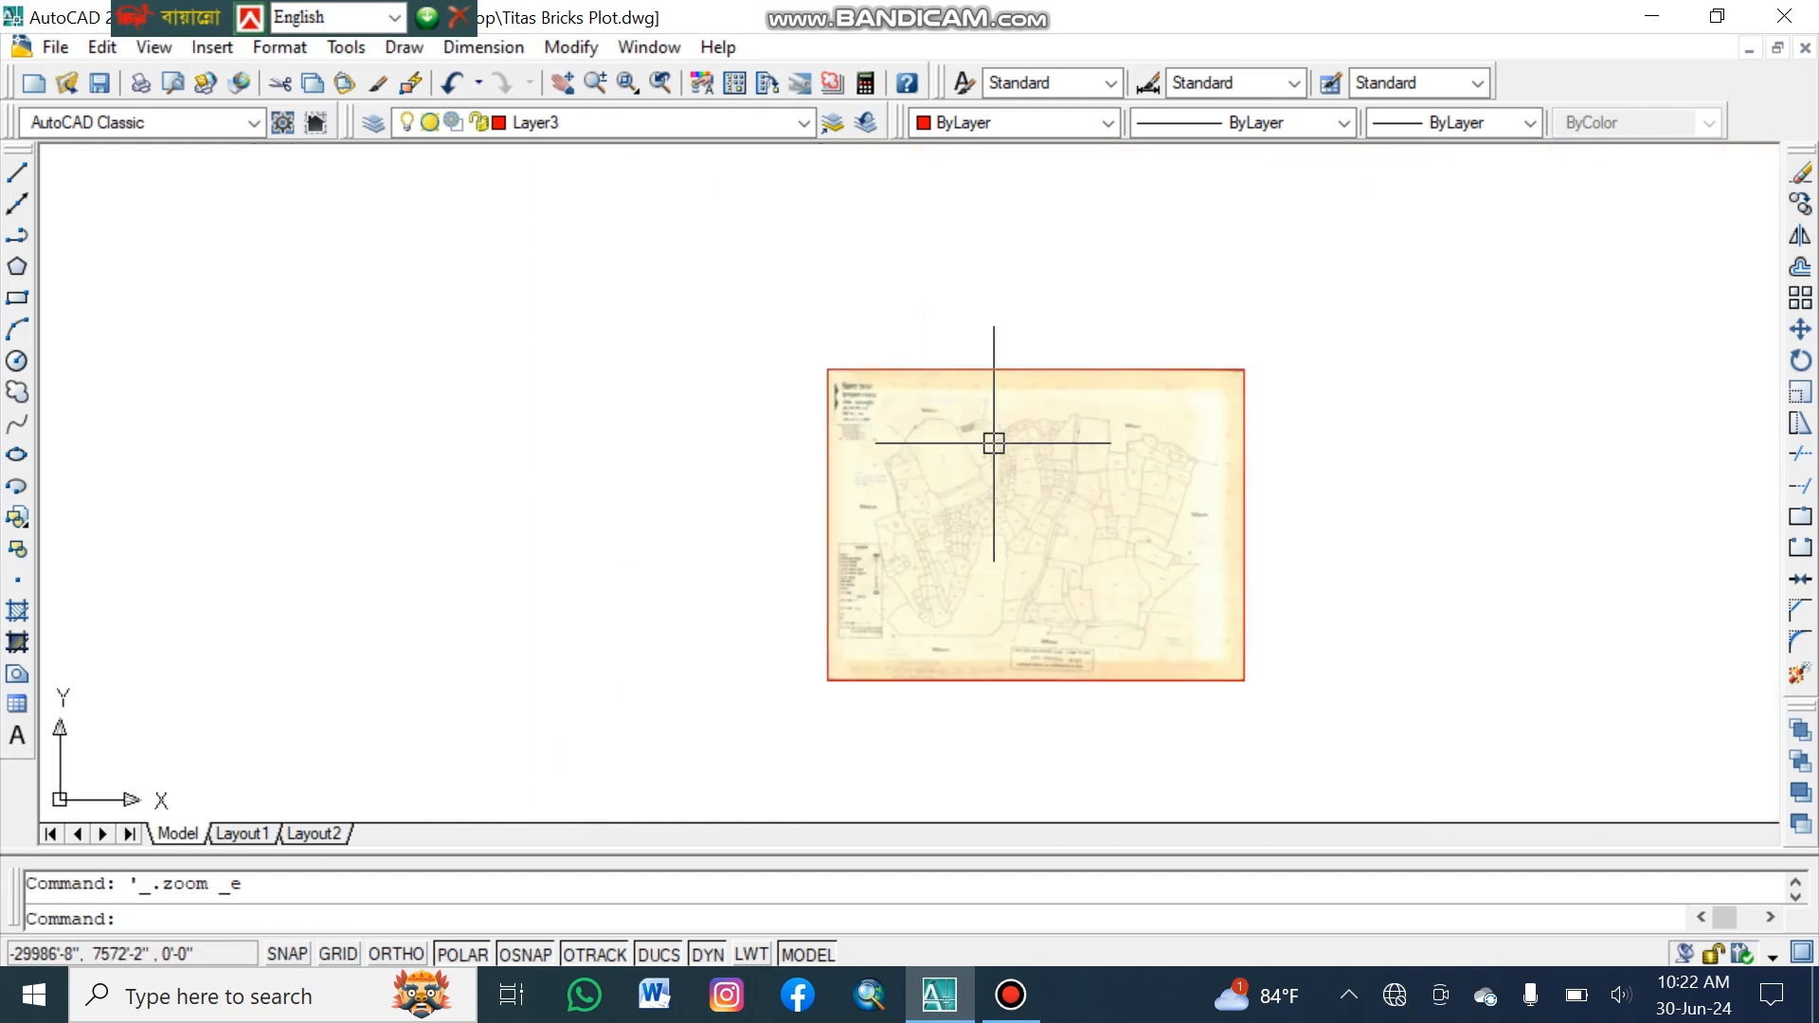
pyautogui.scroll(3, 931, 455)
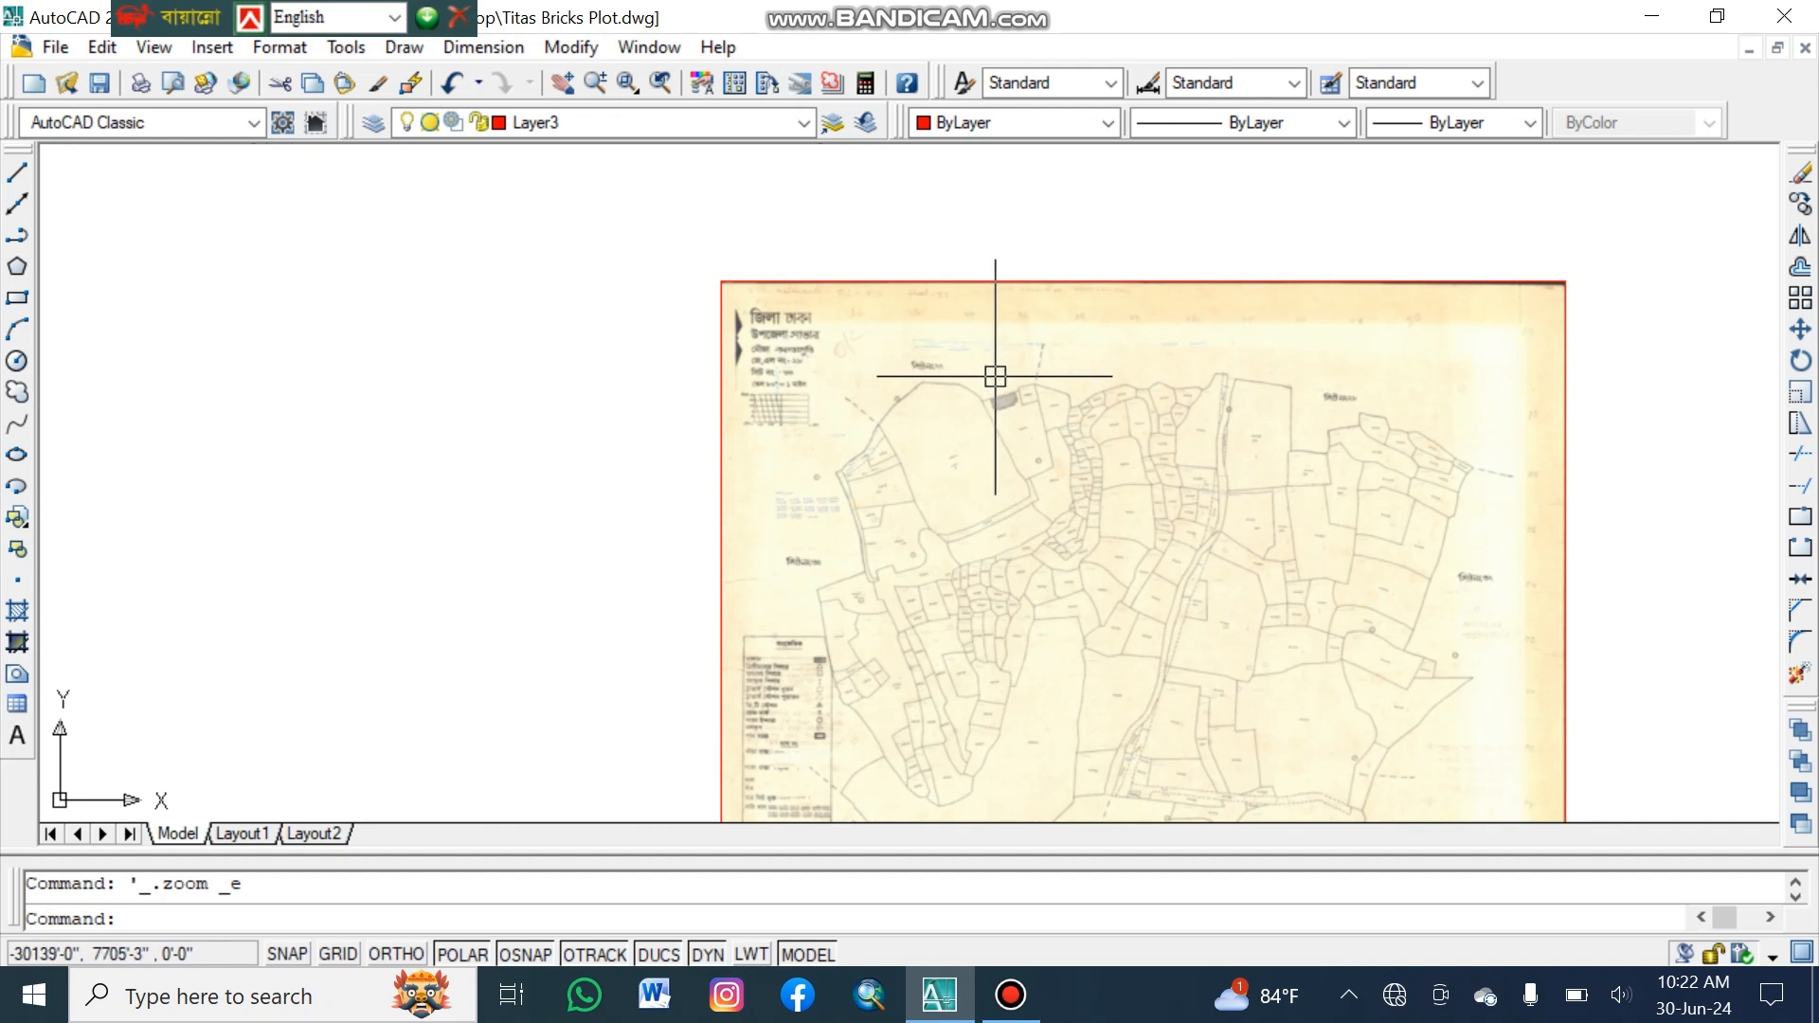
pyautogui.moveTo(762, 336); pyautogui.dragTo(658, 254, button='middle')
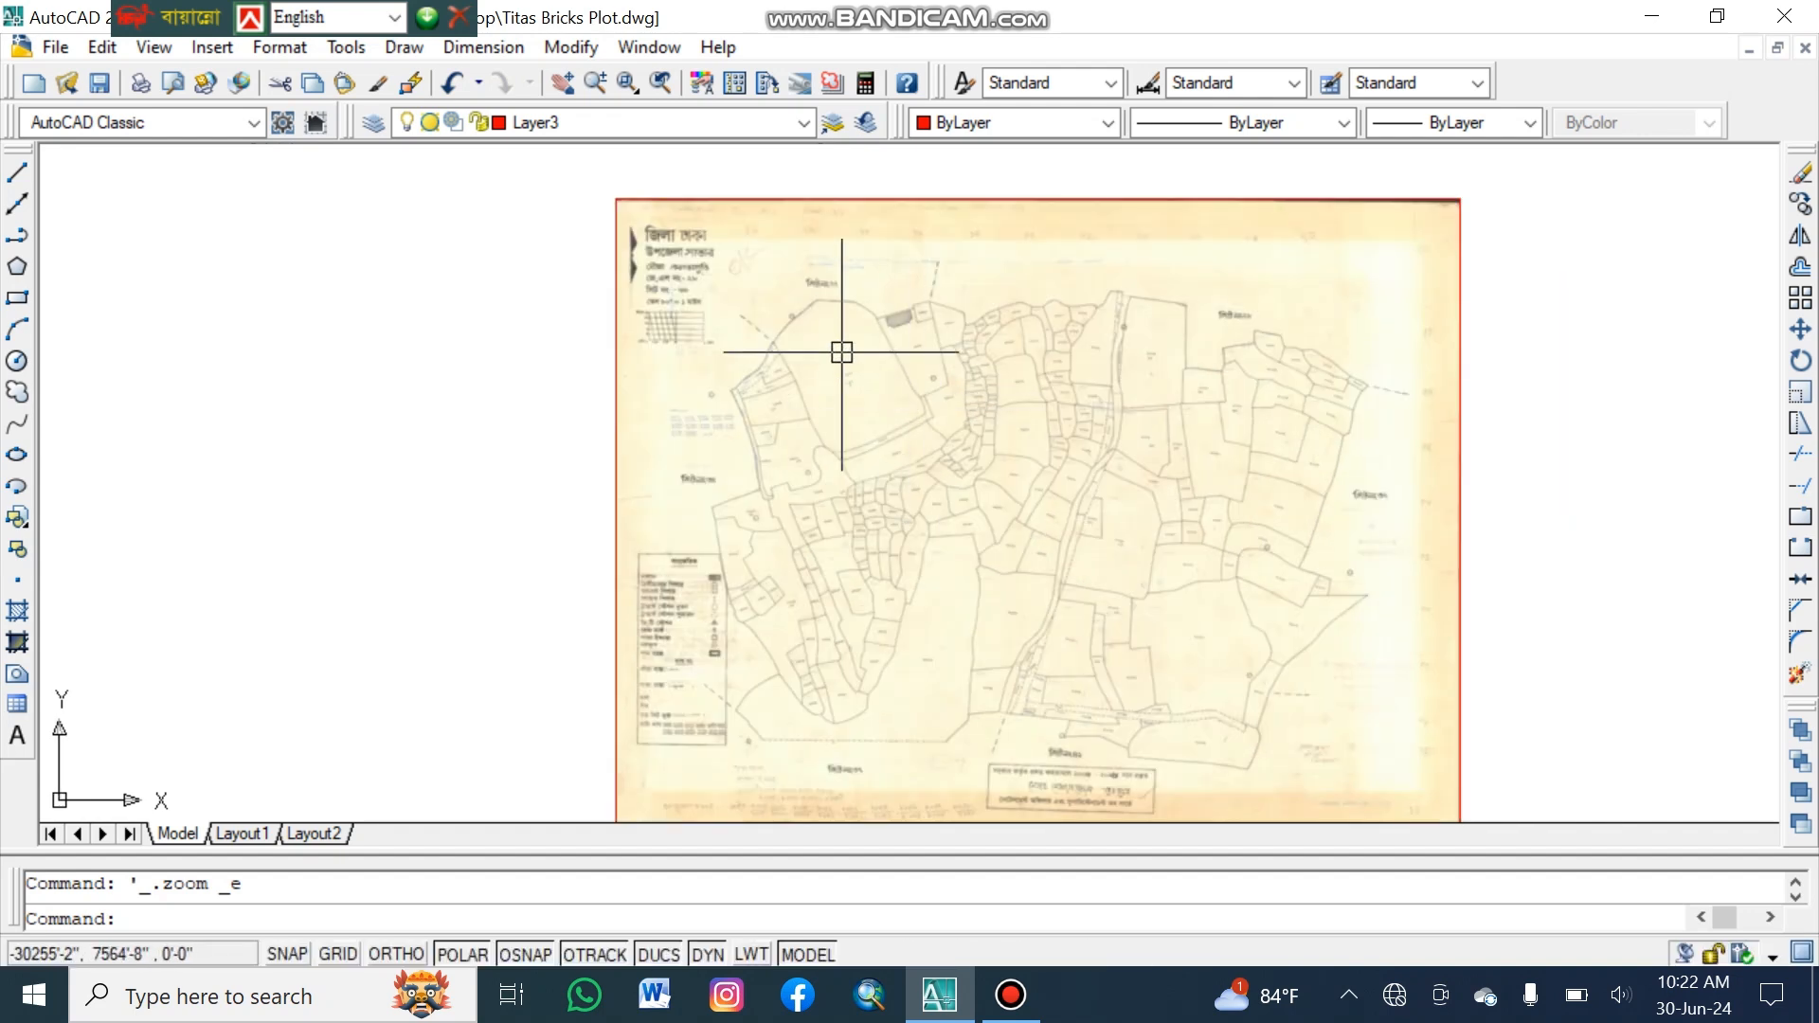